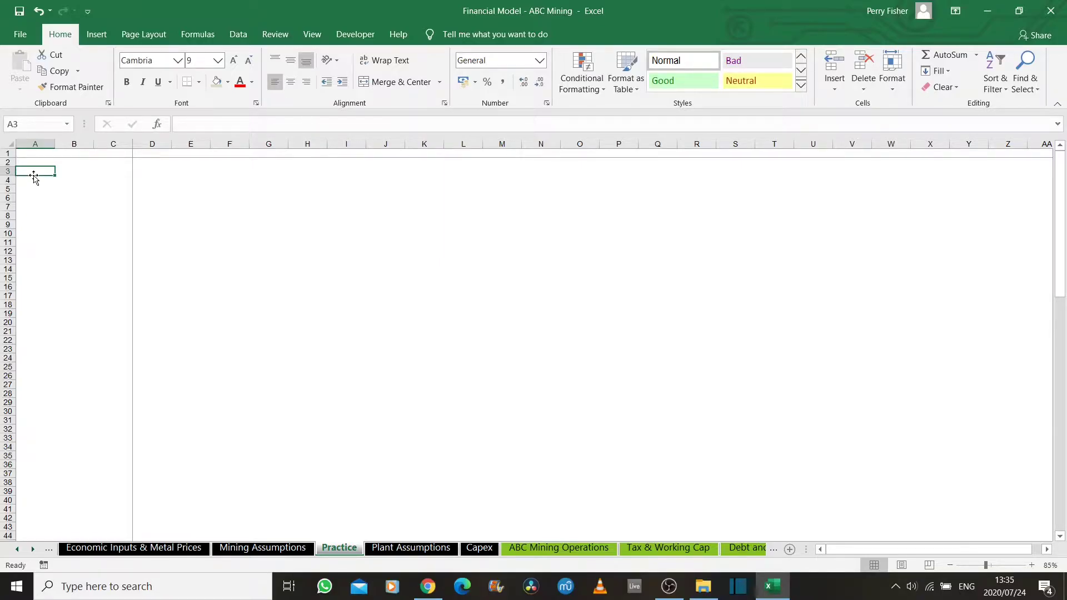
Enter 2020 and 2021 in D1:E1 and fill the year series across to 2040 in X1
key("Up")
key("Right")
key("Right")
key("Right")
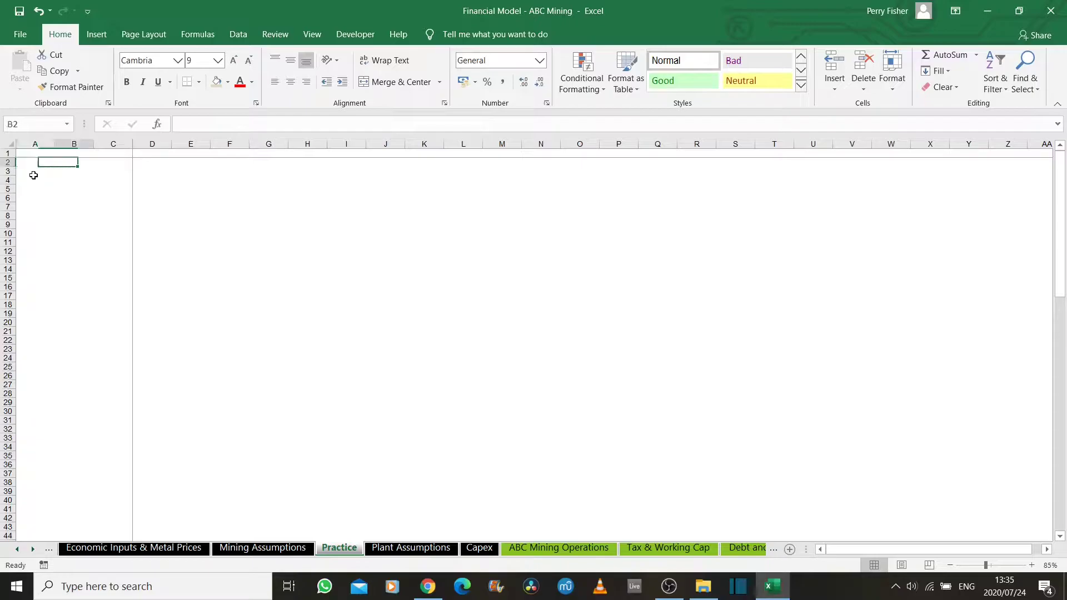
key("Up")
type("2020")
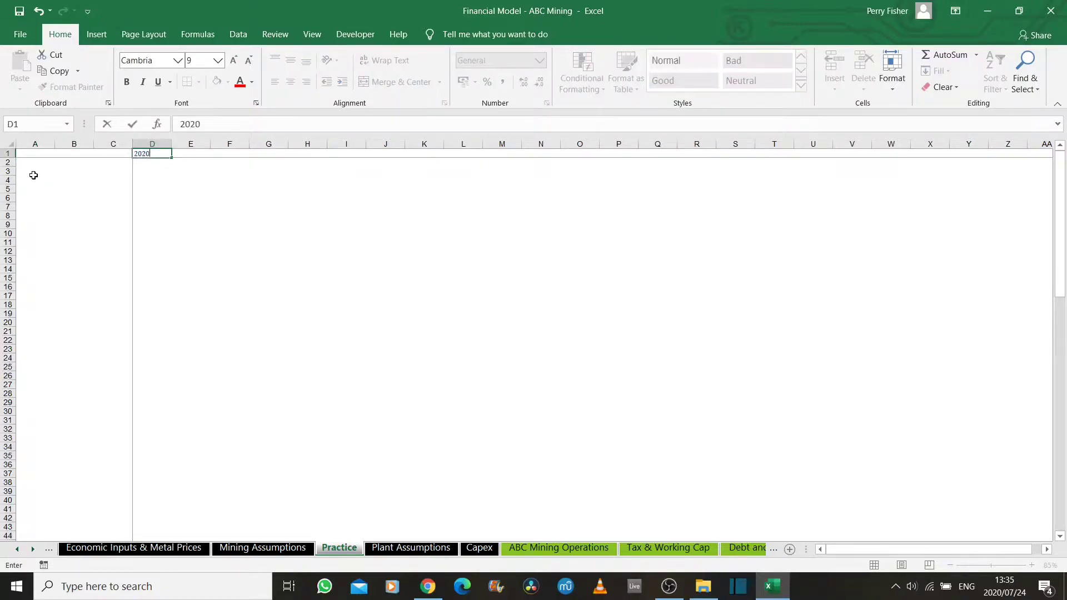
key("Right")
type("2021")
key("Left")
key("shift+Right")
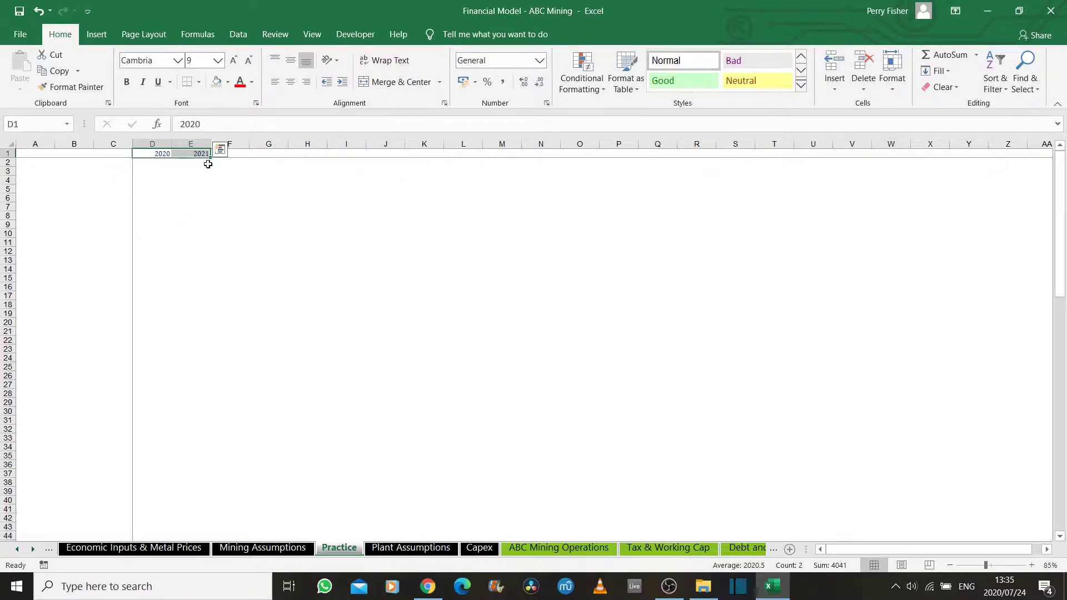
left_click_drag(211, 160, 934, 171)
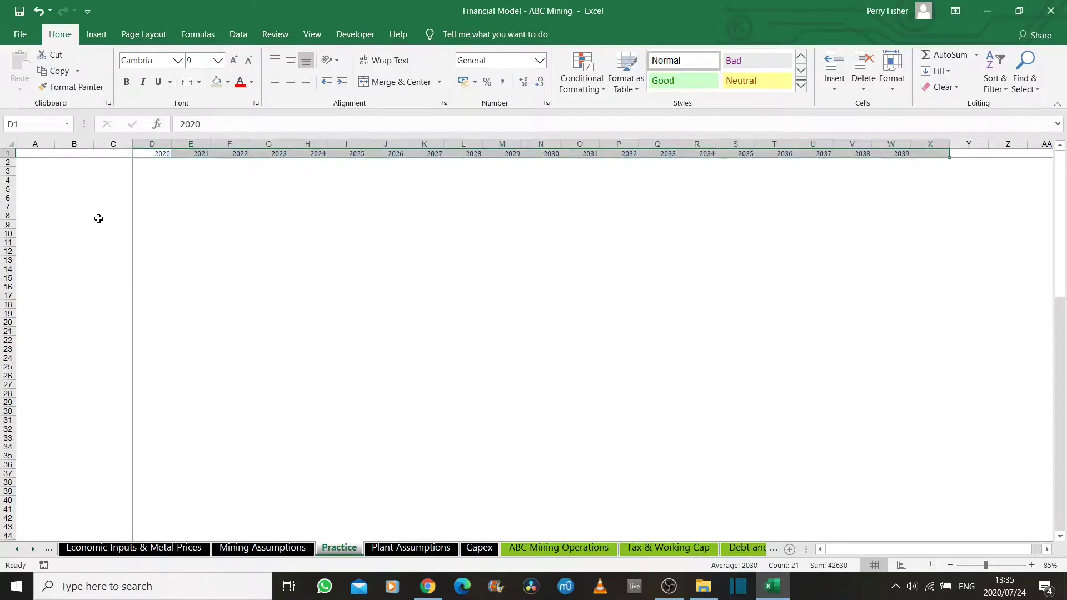
left_click(24, 162)
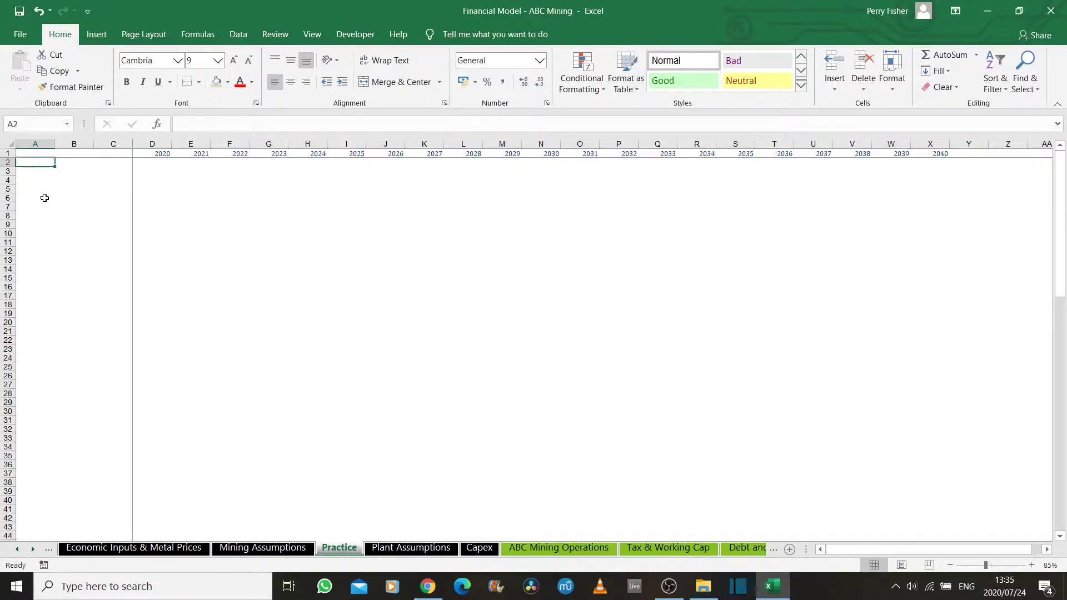
Type a bold, underlined 'Pit 1' heading in A2
type("Pit")
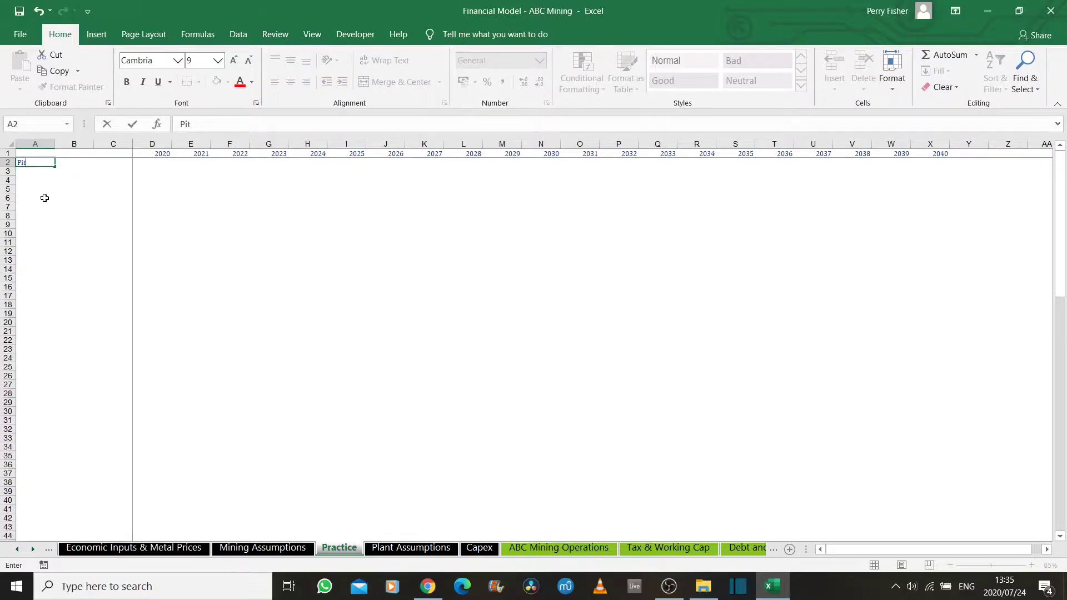
type(" 1")
key("ctrl+Return")
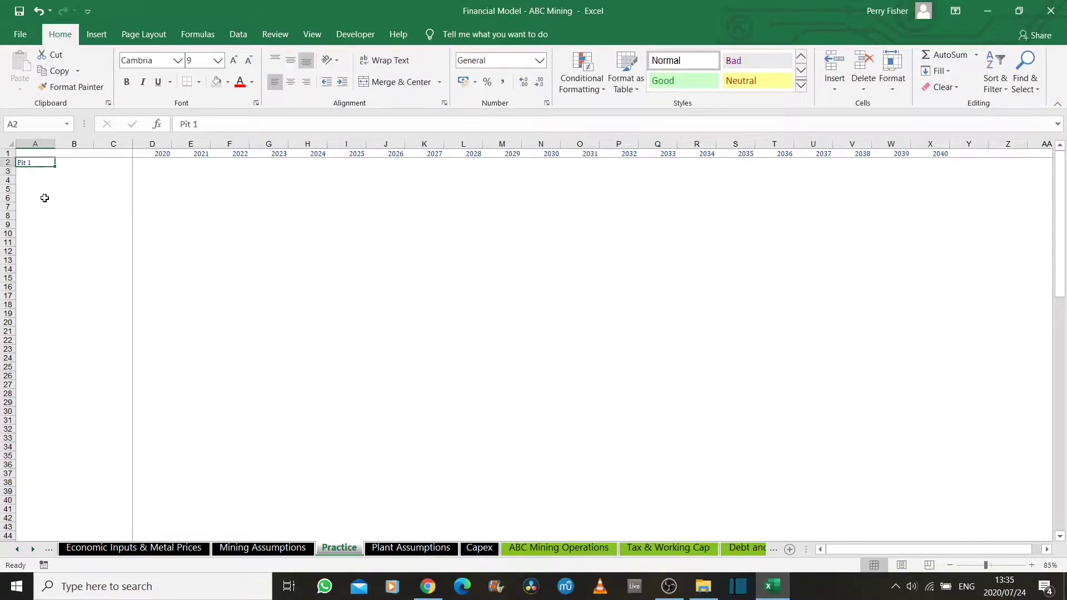
key("ctrl+b")
key("ctrl+u")
key("Return")
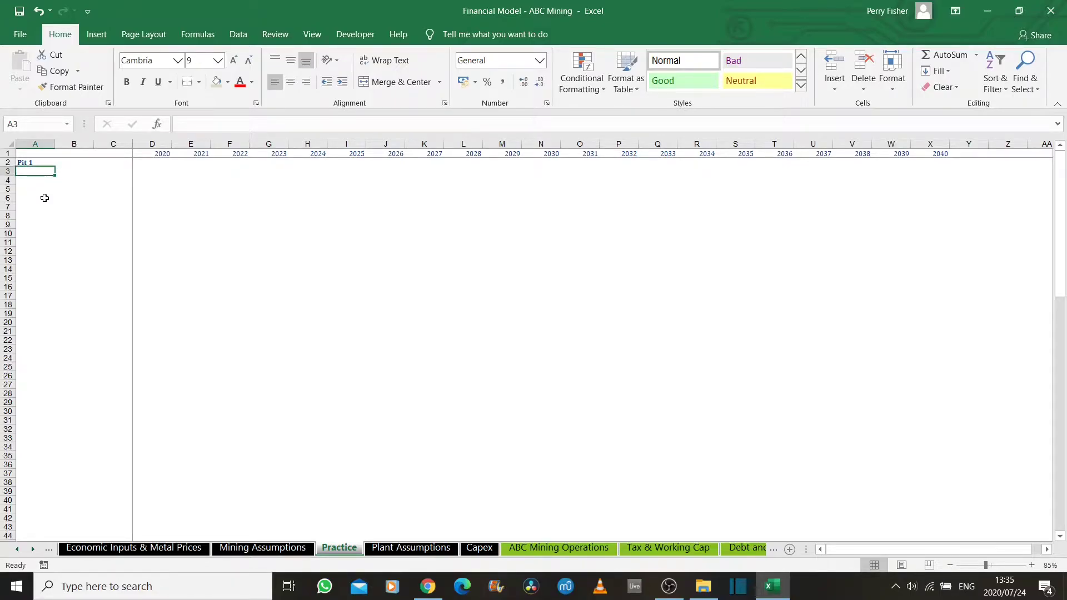
Label A3:A5 'waste tons', 'ore tons' and 'roundtrip distance pit to crusher'
type("waste")
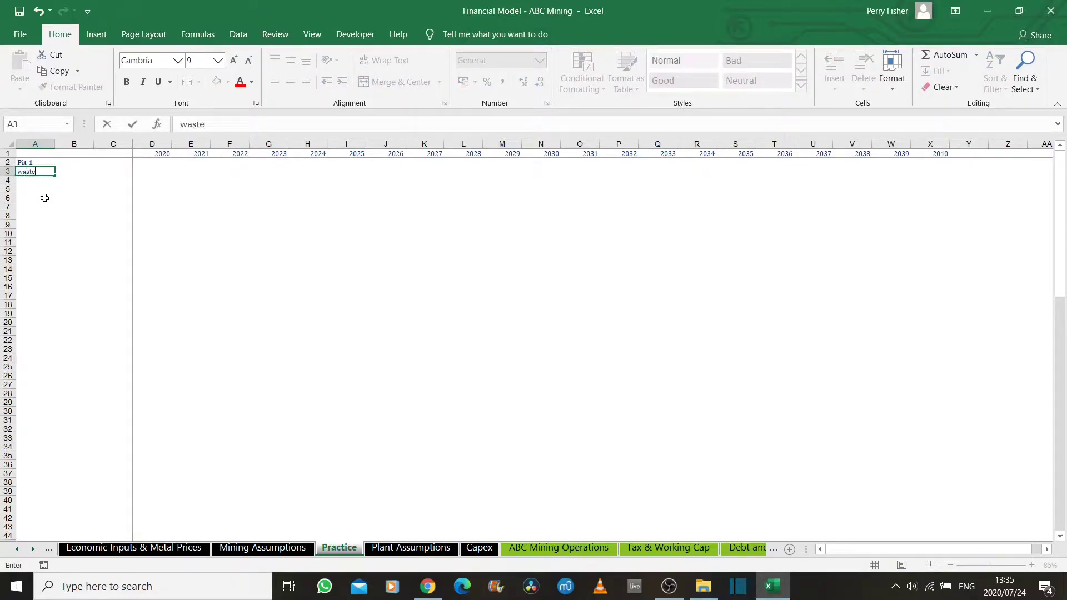
type(" ton")
type("s")
key("Return")
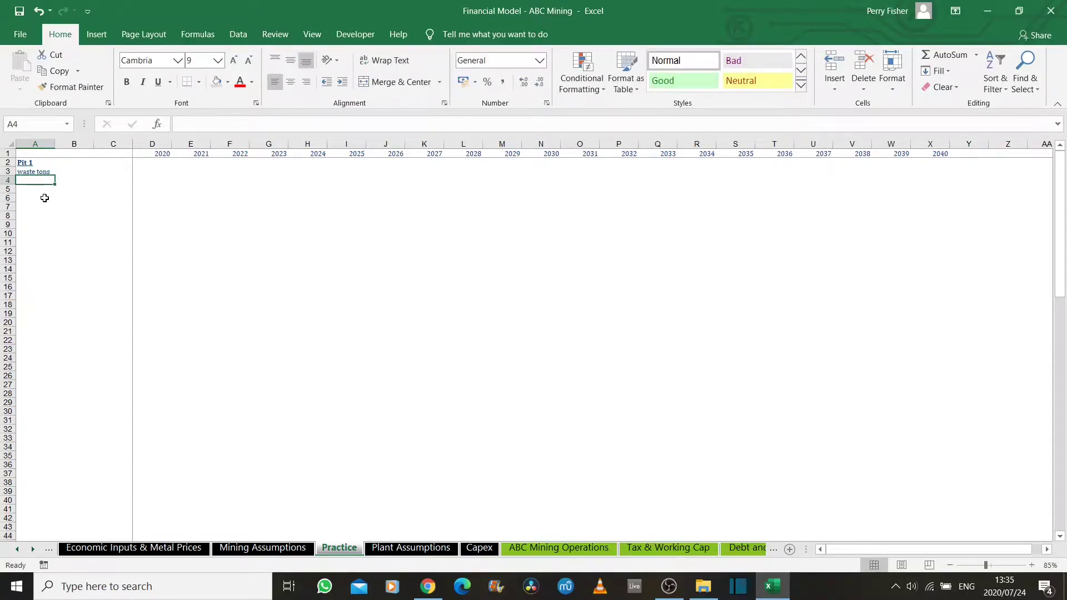
type("ore")
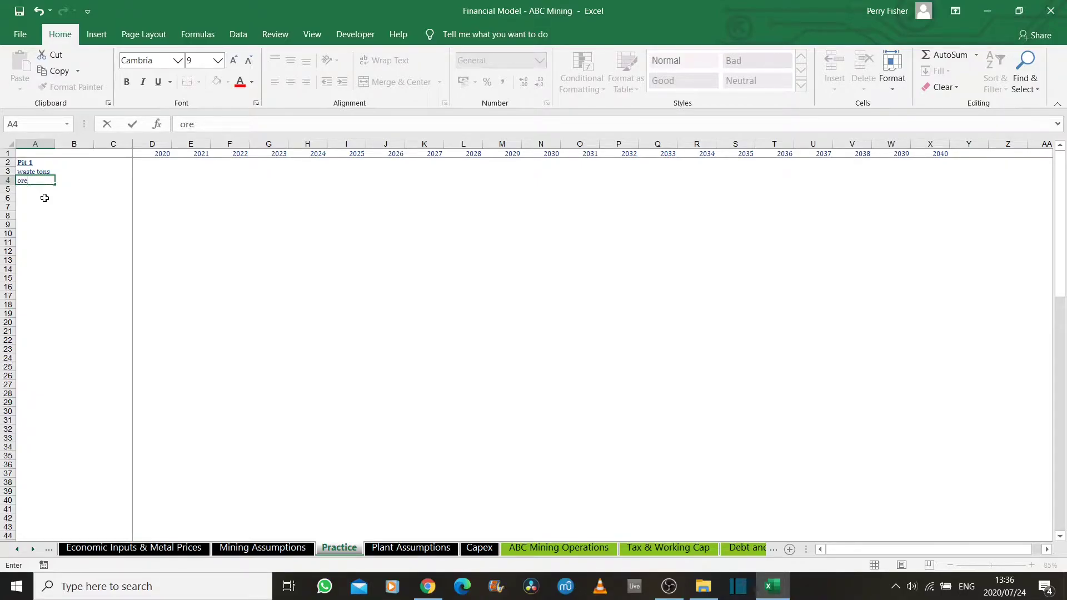
type(" tons")
key("Return")
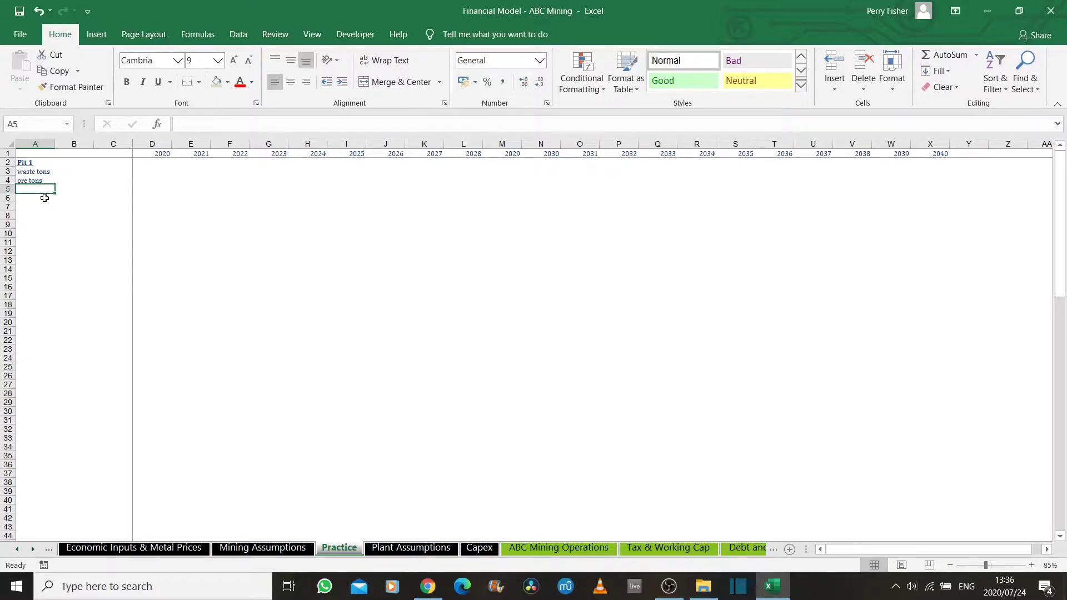
type("roundt")
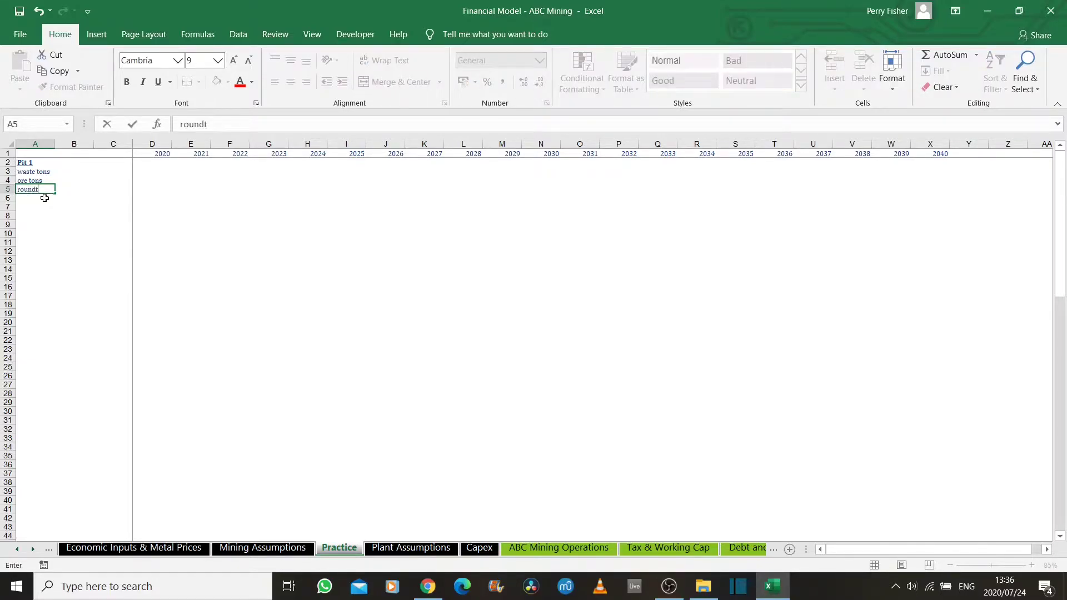
type("rip distance pit to crusher")
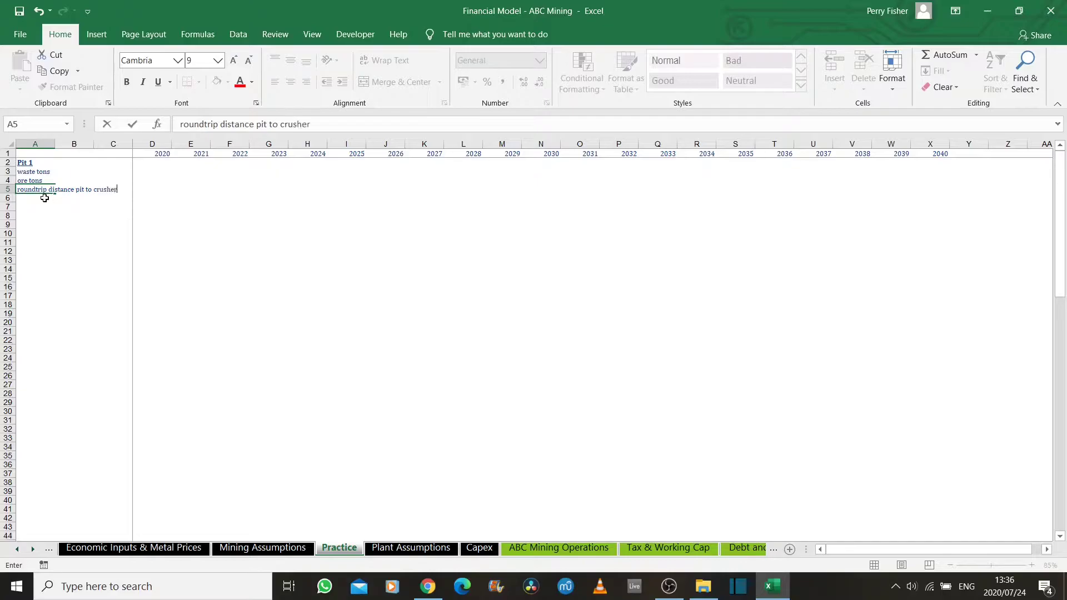
key("Return")
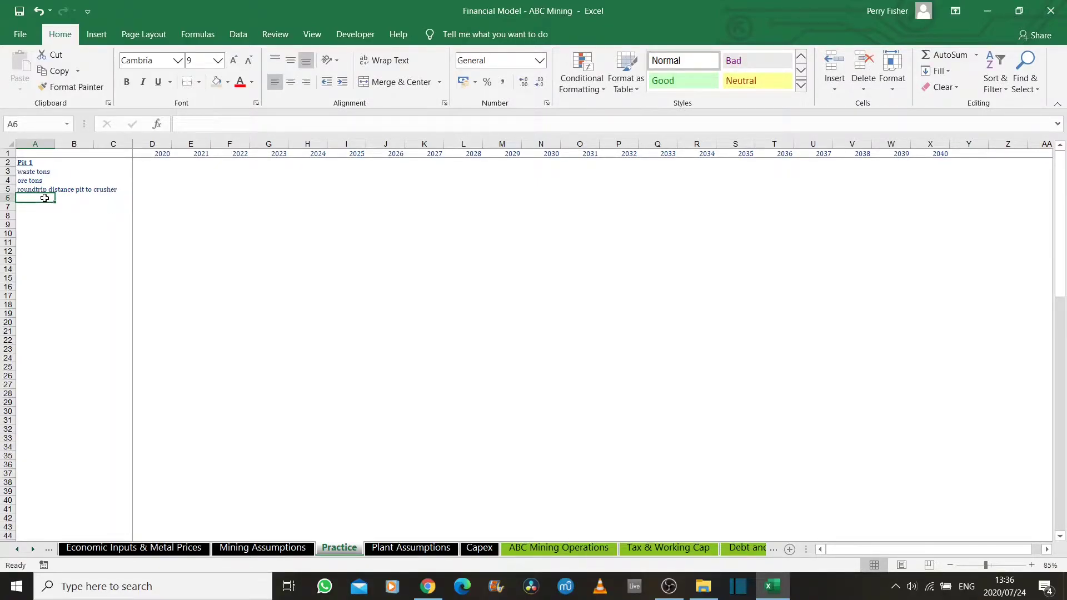
key("Up")
key("Up")
key("Up")
Enter 50000 as 2020 waste tons and set the waste and ore units to kt
key("Right")
key("Right")
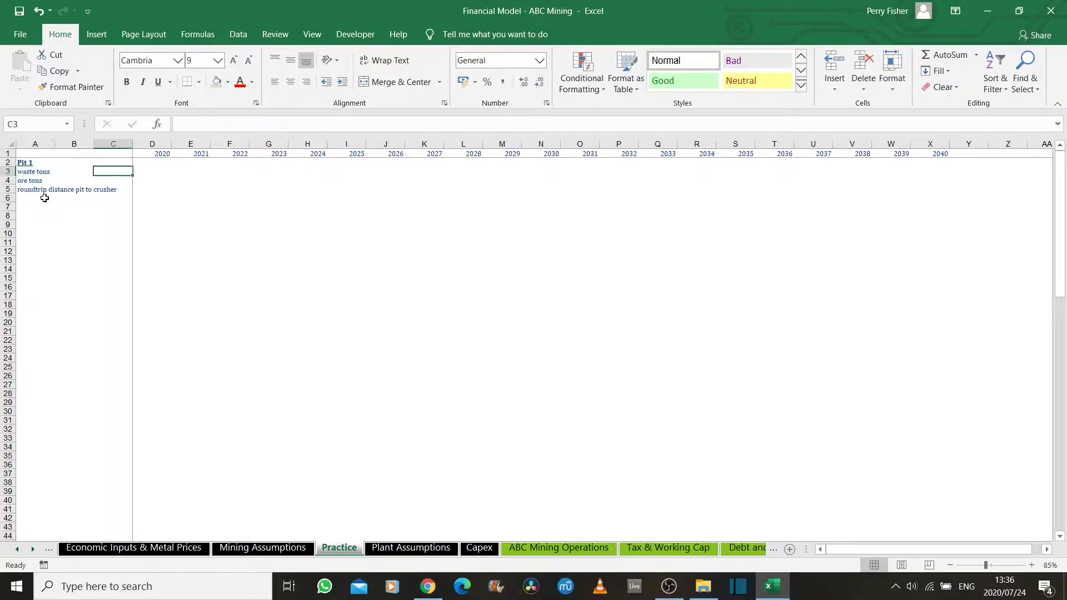
key("Right")
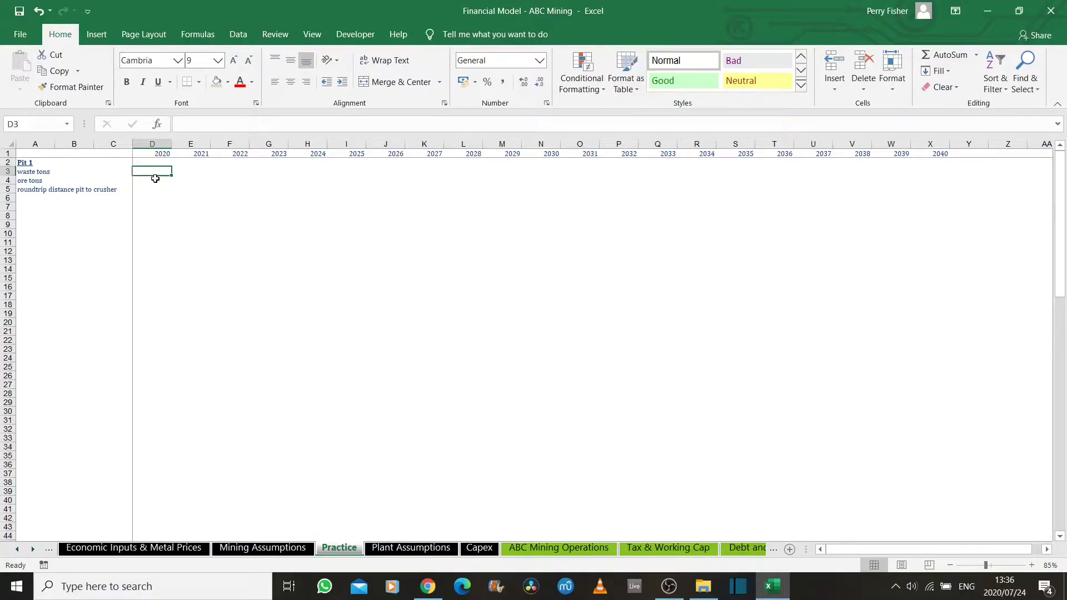
type("5")
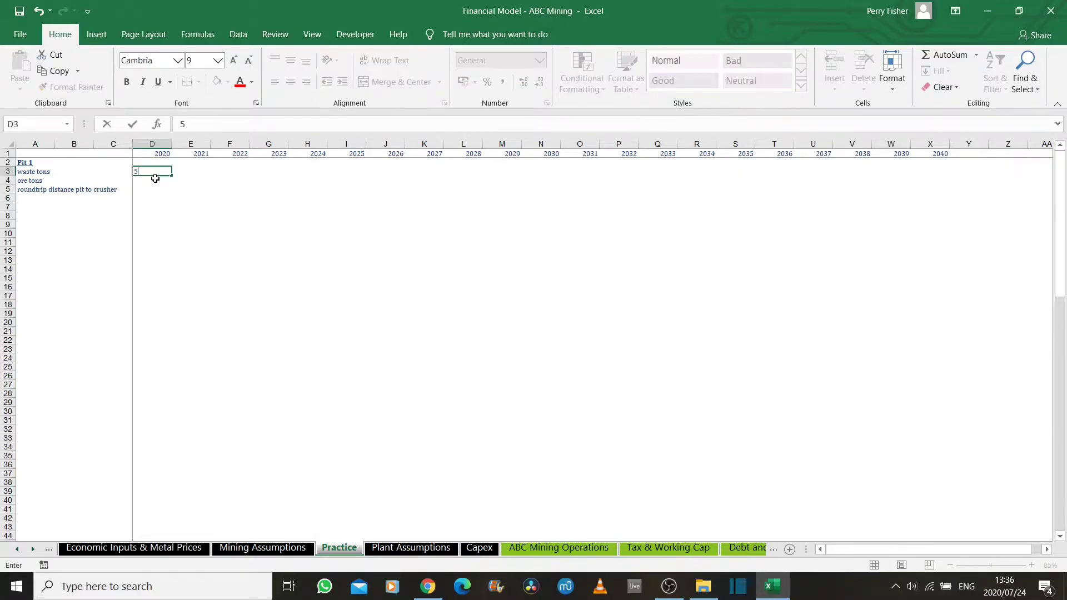
type("0000")
key("Left")
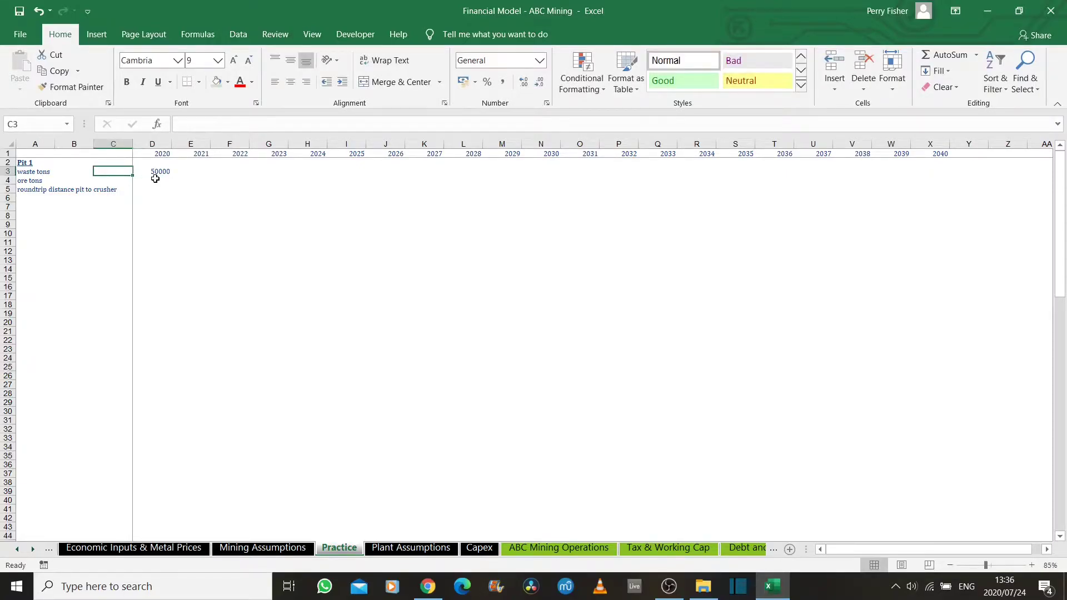
type("kt")
key("Return")
key("Right")
key("Left")
key("Down")
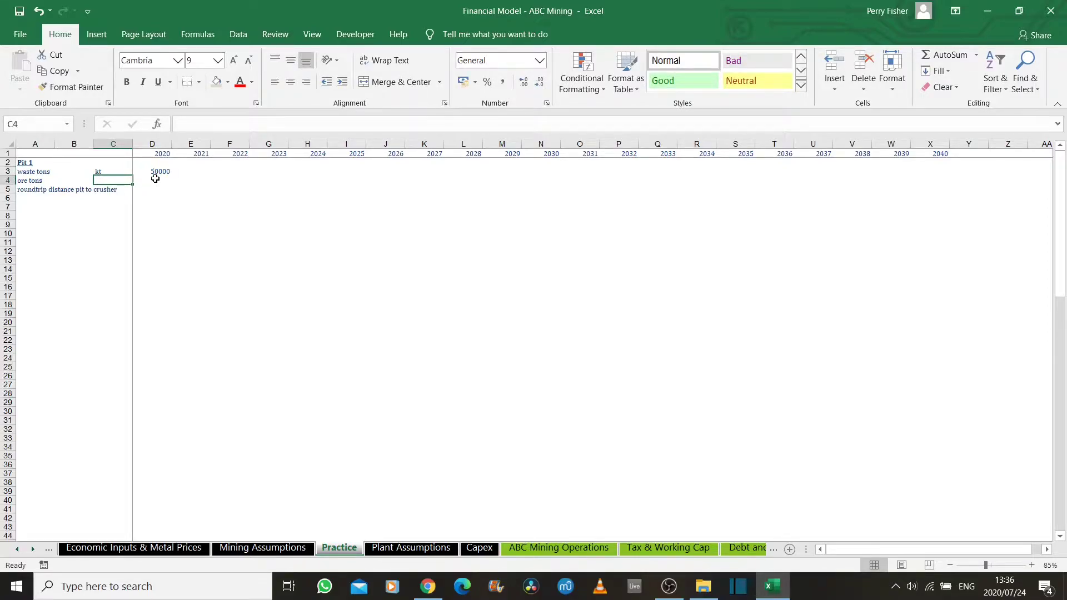
type("kt")
key("Return")
Enter 2020 ore tons 0, 2021 ore tons 15000 and 2021 waste tons 35000
key("Up")
key("Right")
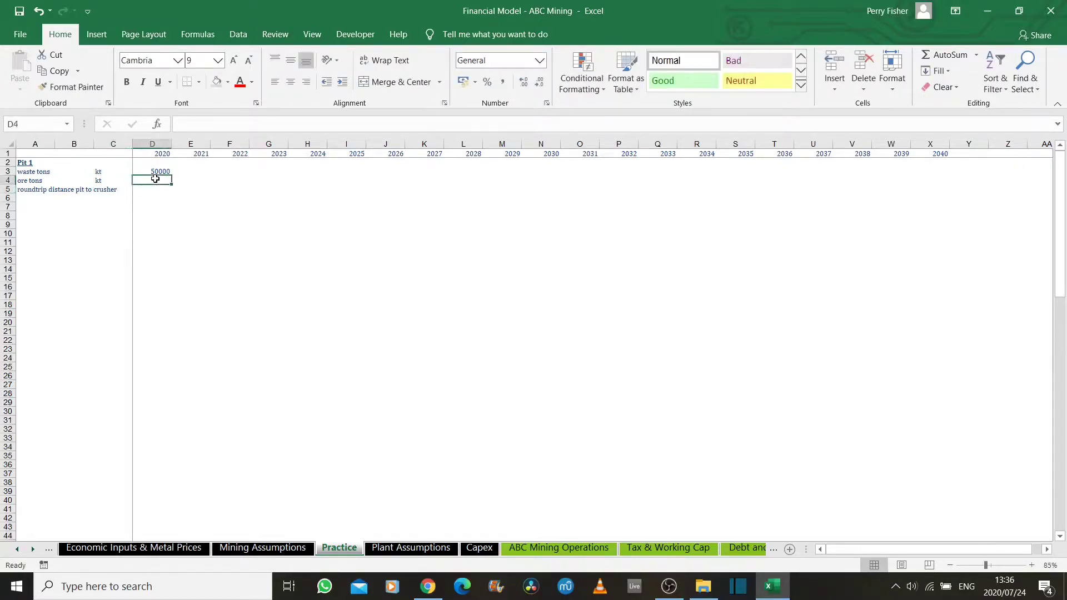
key("Up")
key("Down")
type("0")
key("Tab")
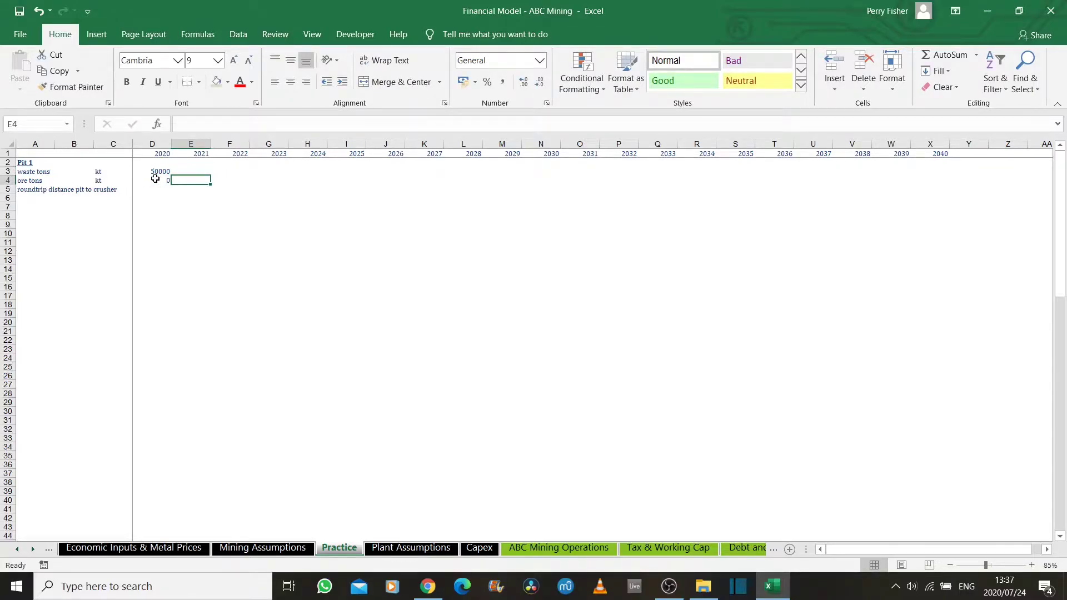
type("15000")
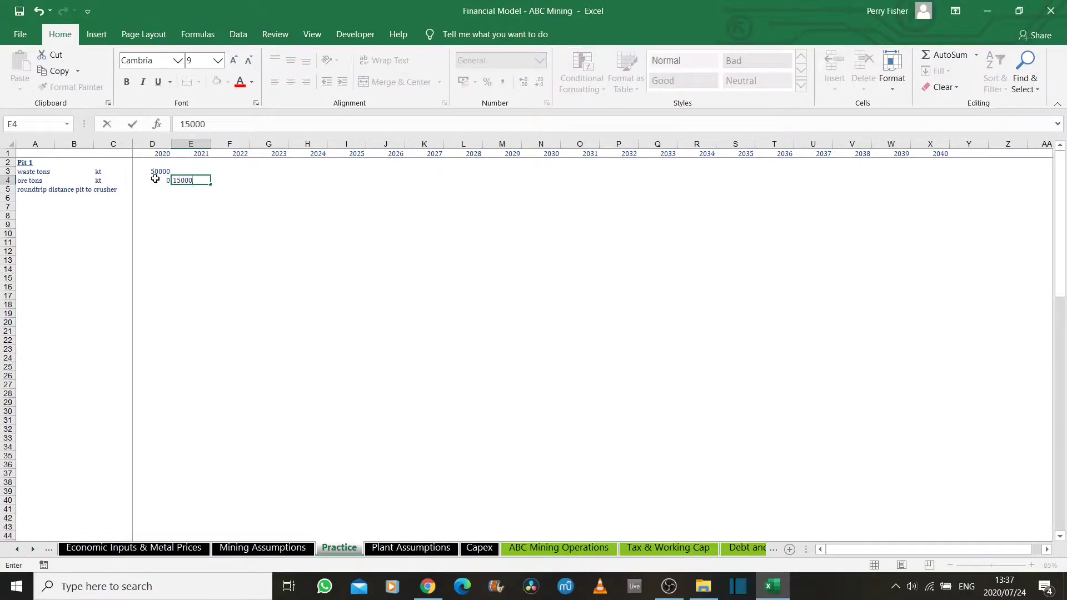
key("Up")
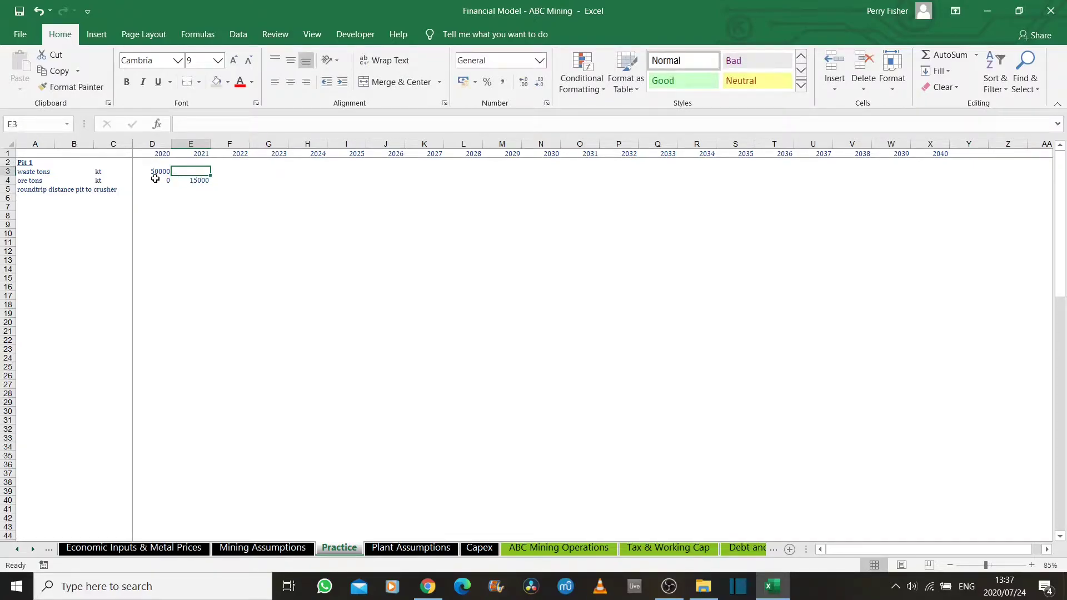
type("3500")
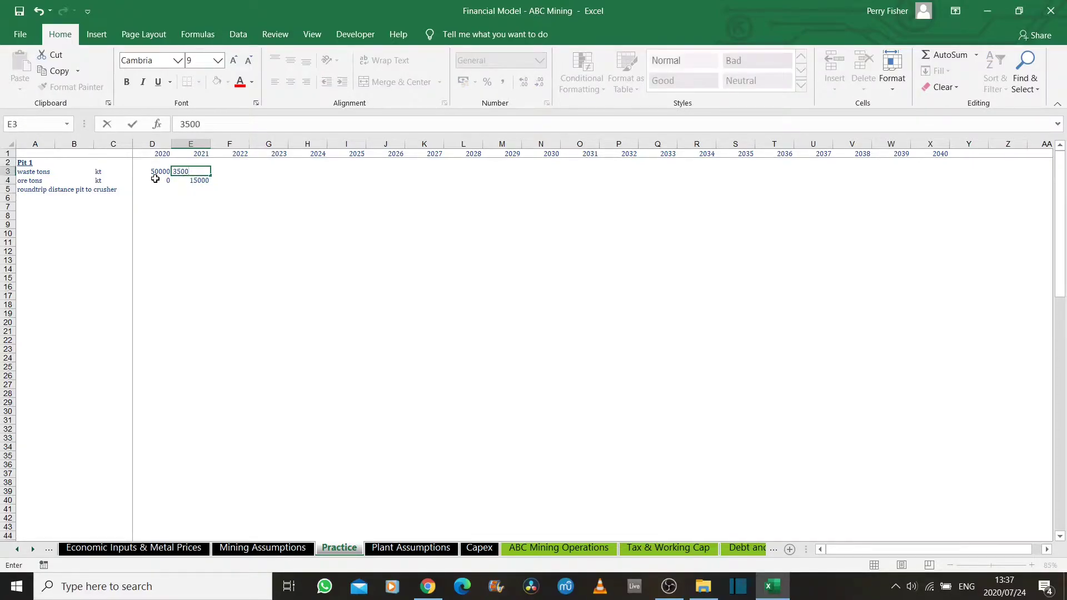
type("0")
key("Return")
left_click(155, 178)
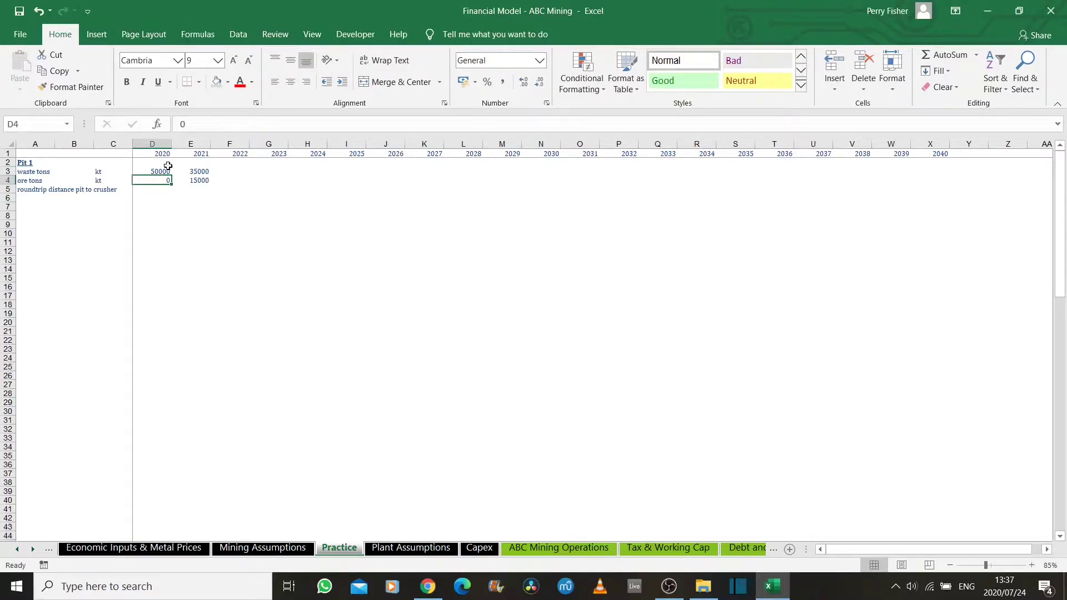
Format the 2020–2021 tonnages with thousands separators and no decimals, then enter 2022 waste 0 and ore 50000
left_click_drag(161, 172, 196, 180)
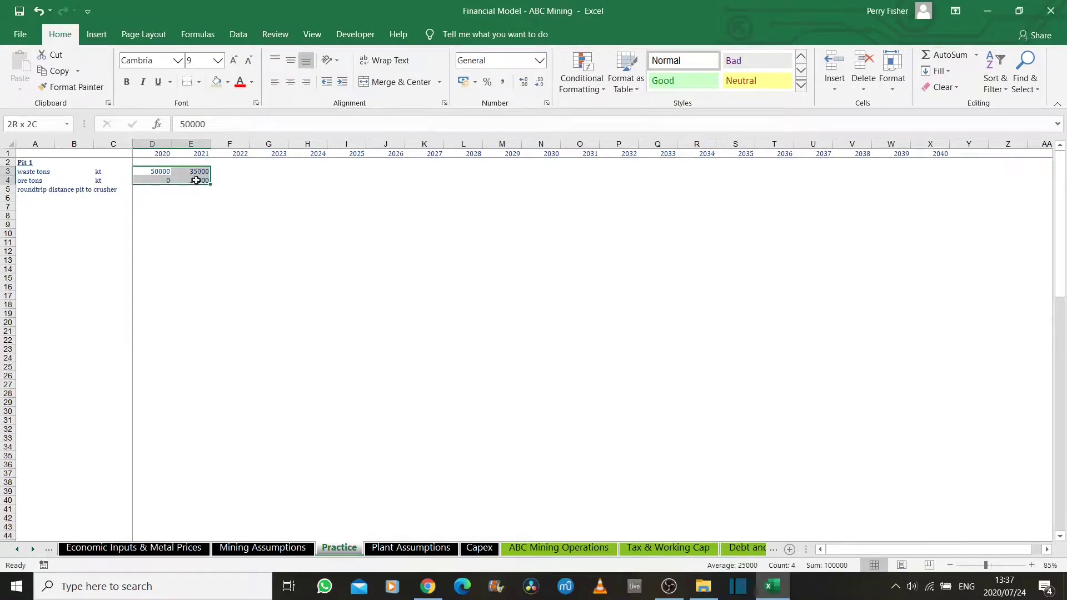
left_click(502, 81)
left_click(539, 81)
left_click(539, 82)
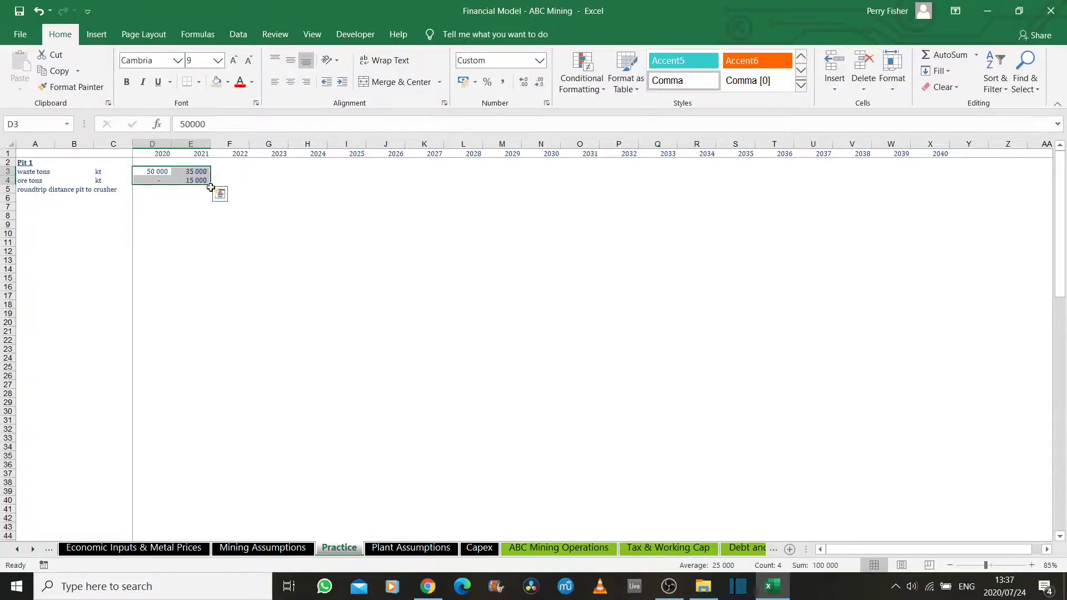
left_click(230, 171)
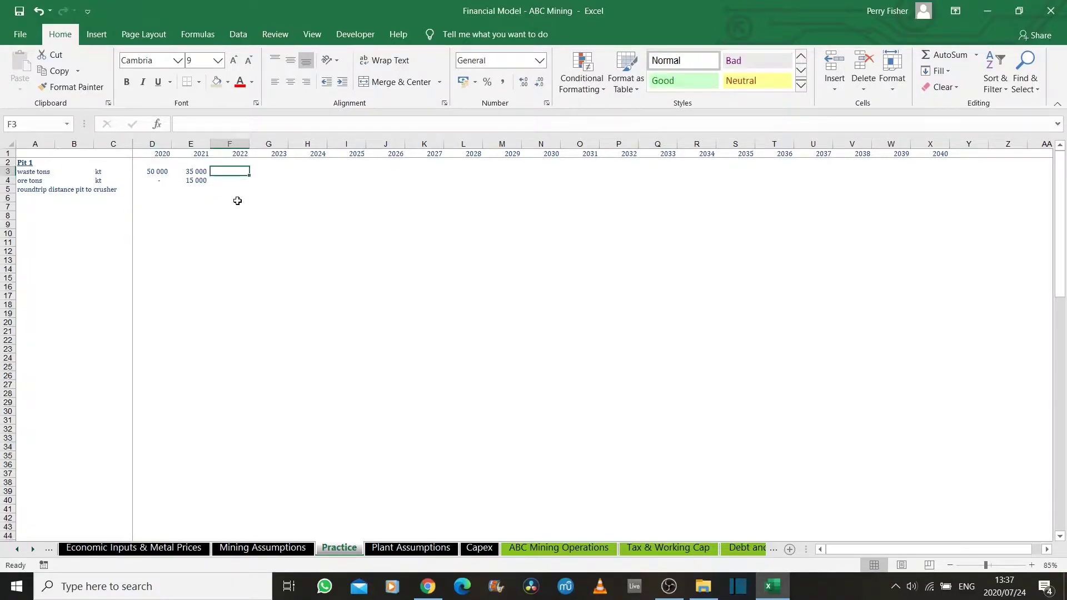
type("0")
key("Return")
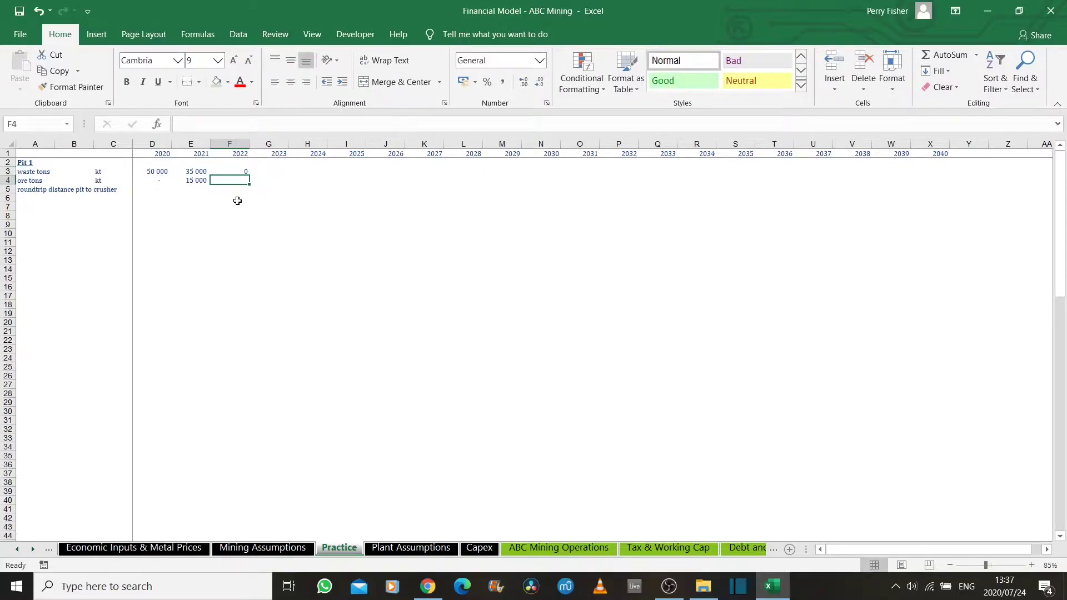
type("50000")
key("Return")
Format 2022 ore tons without decimals and copy the 2022 tonnages across to 2038
key("Up")
left_click(504, 81)
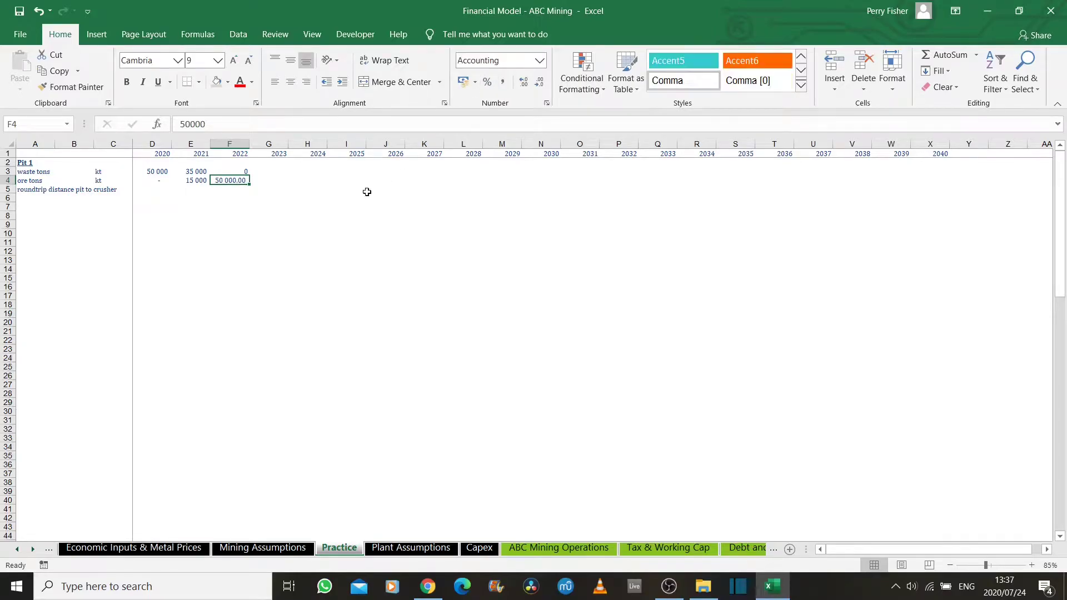
left_click(539, 83)
left_click(539, 83)
left_click_drag(158, 172, 866, 176)
left_click(239, 171)
left_click(892, 178)
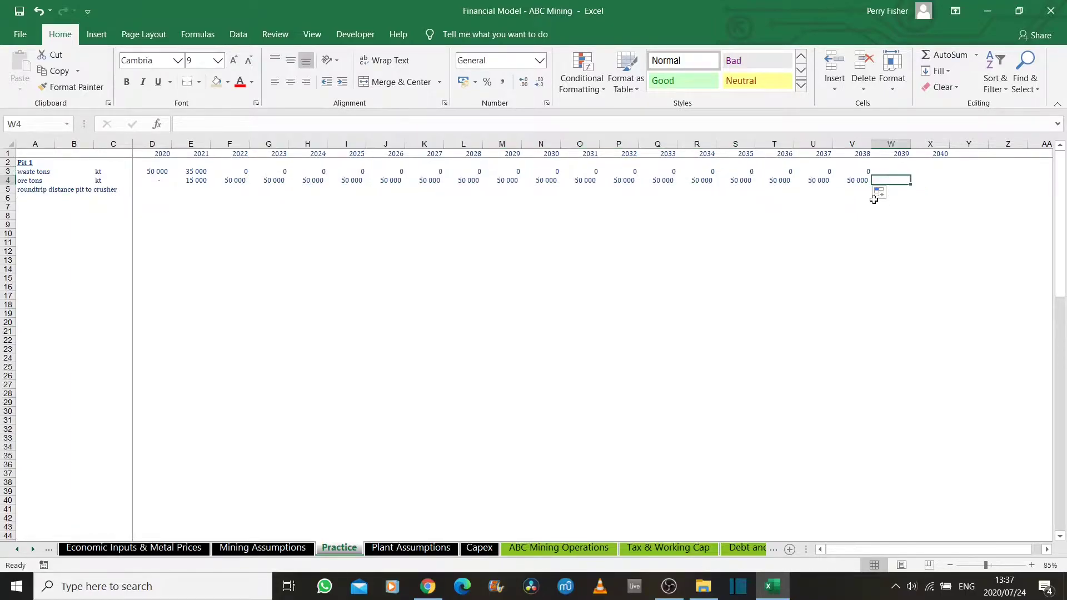
Enter ore tons 25000 for 2039 and 10000 for 2040, thousands-separated without decimals
type("2500")
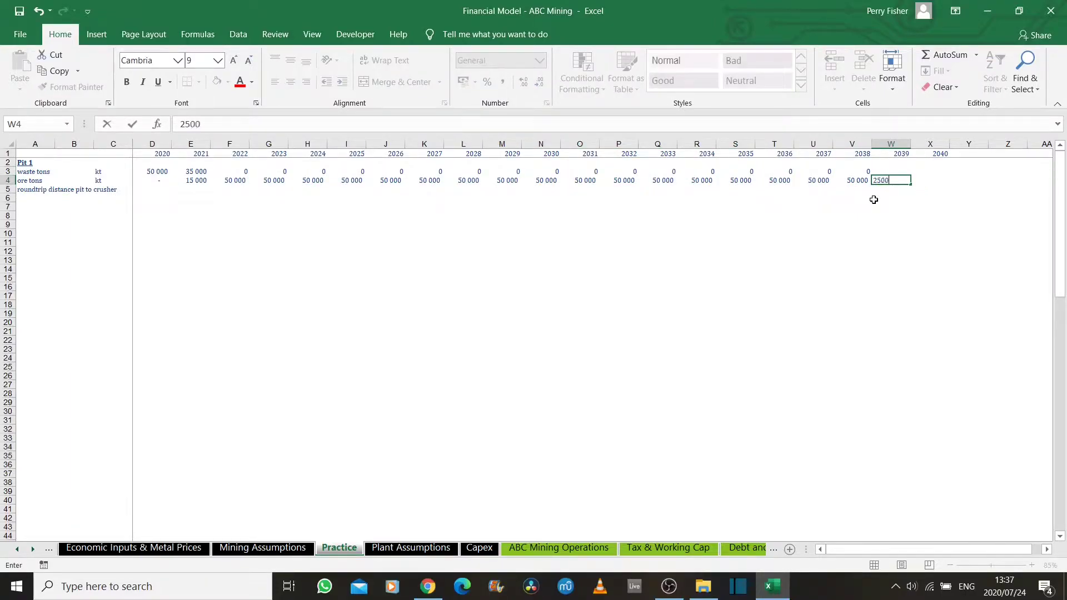
type("0")
key("Tab")
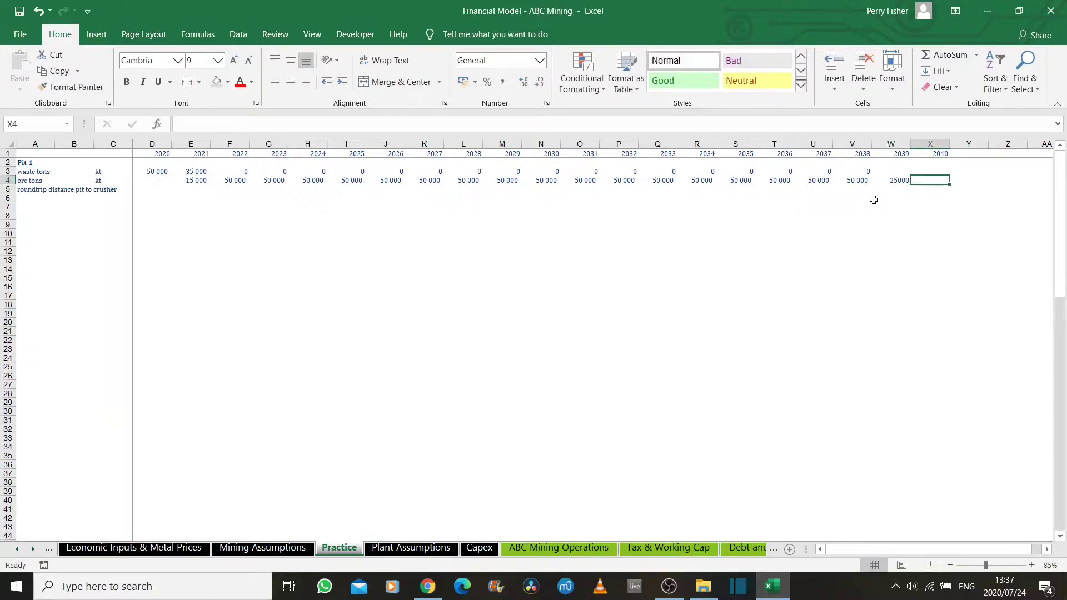
type("10000")
key("shift+Tab")
key("shift+Right")
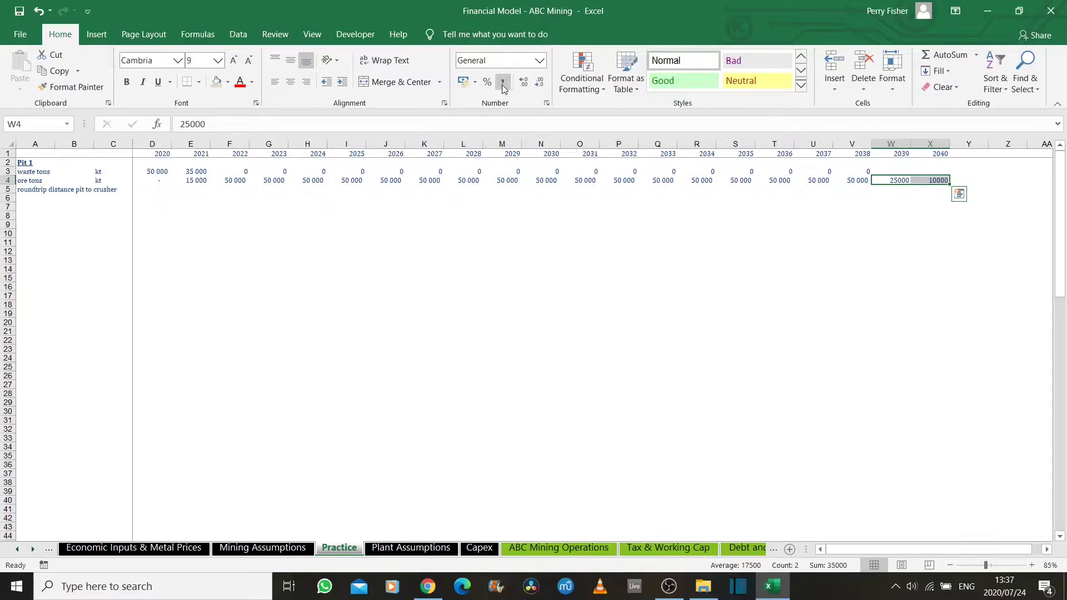
left_click(503, 84)
left_click(540, 86)
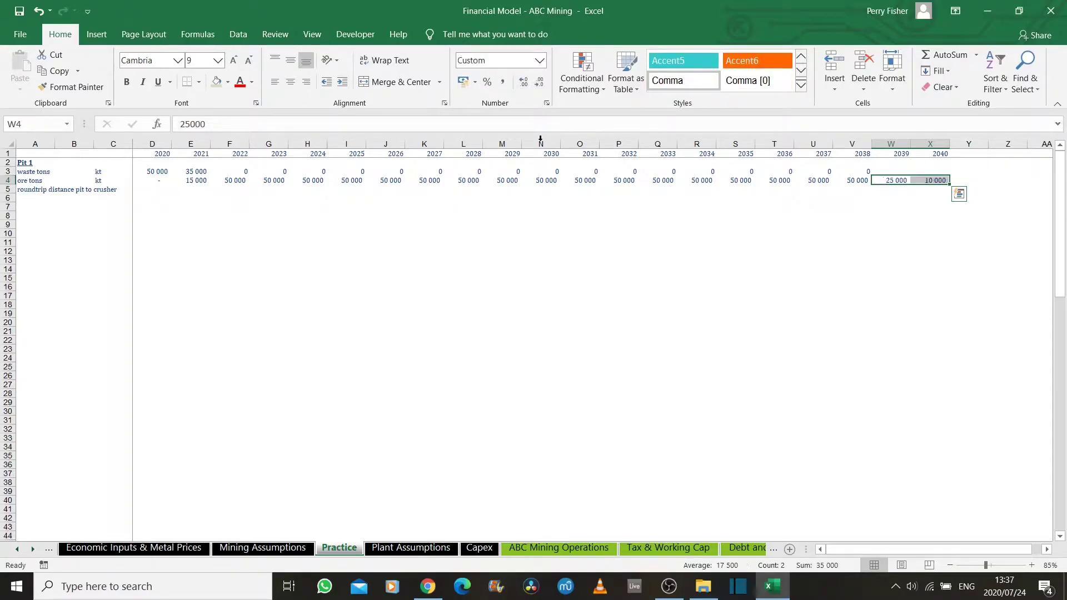
key("Left")
key("Left")
key("Left")
key("Left")
key("Left")
key("Left")
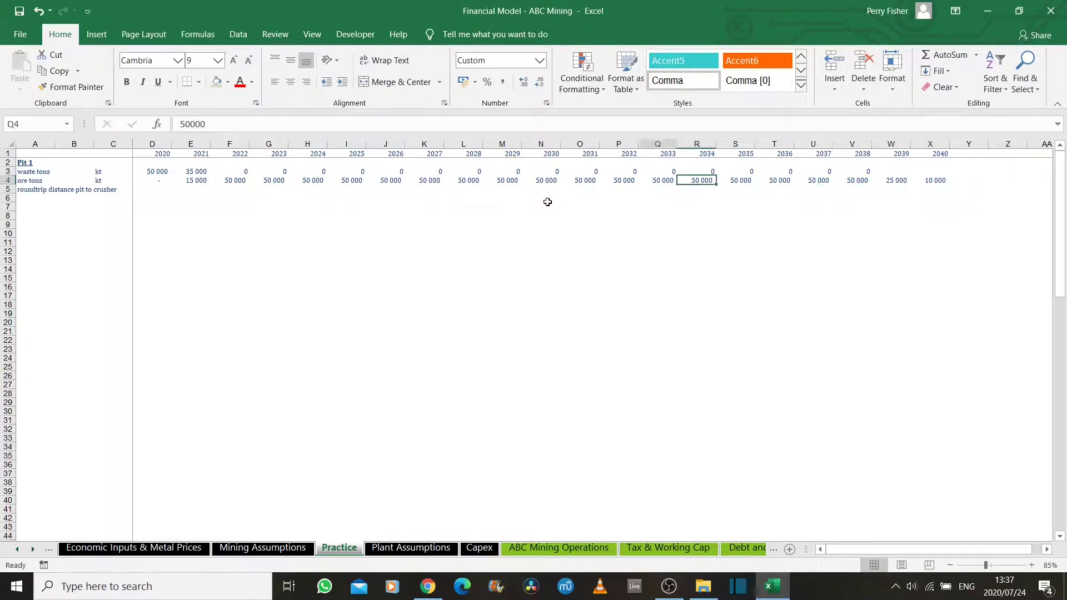
key("Home")
key("Down")
key("Right")
key("Right")
key("Right")
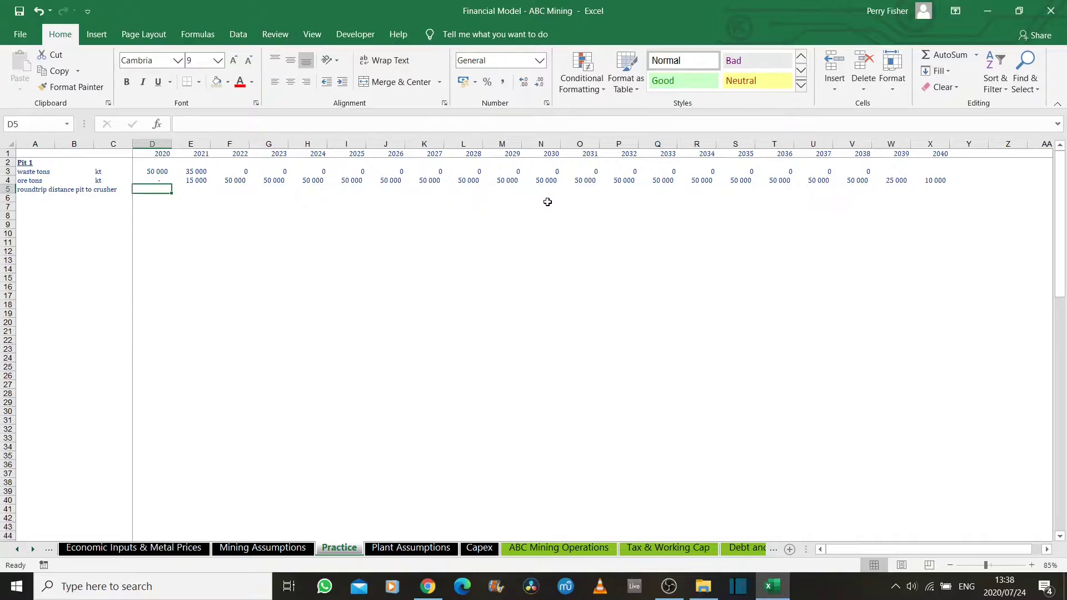
Enter distances 0.5, 0.6 and 0.7 for 2020–2022 with km as the unit
type("0.5")
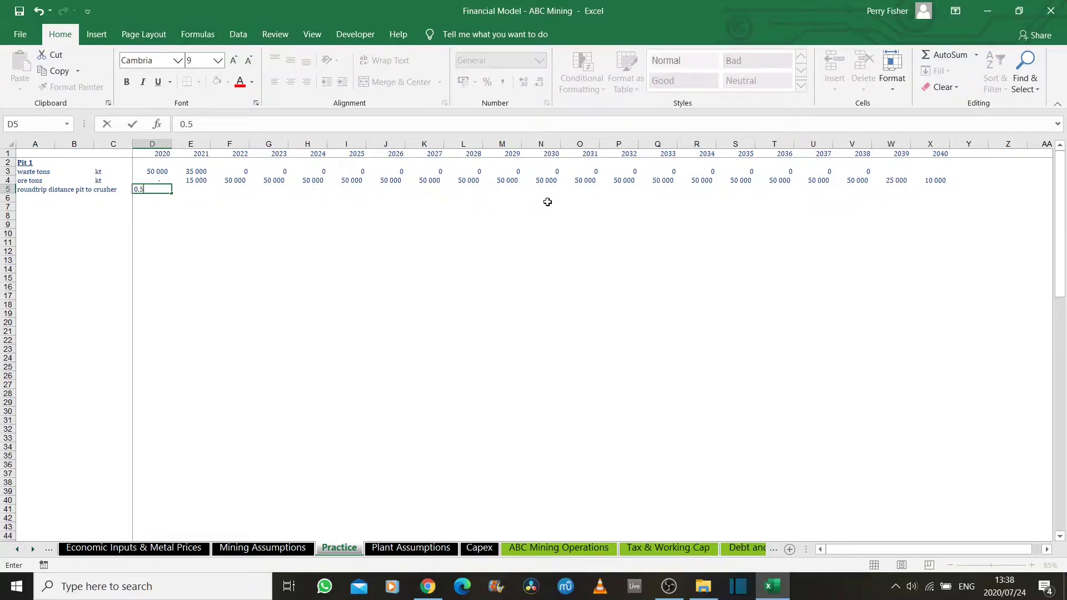
key("Left")
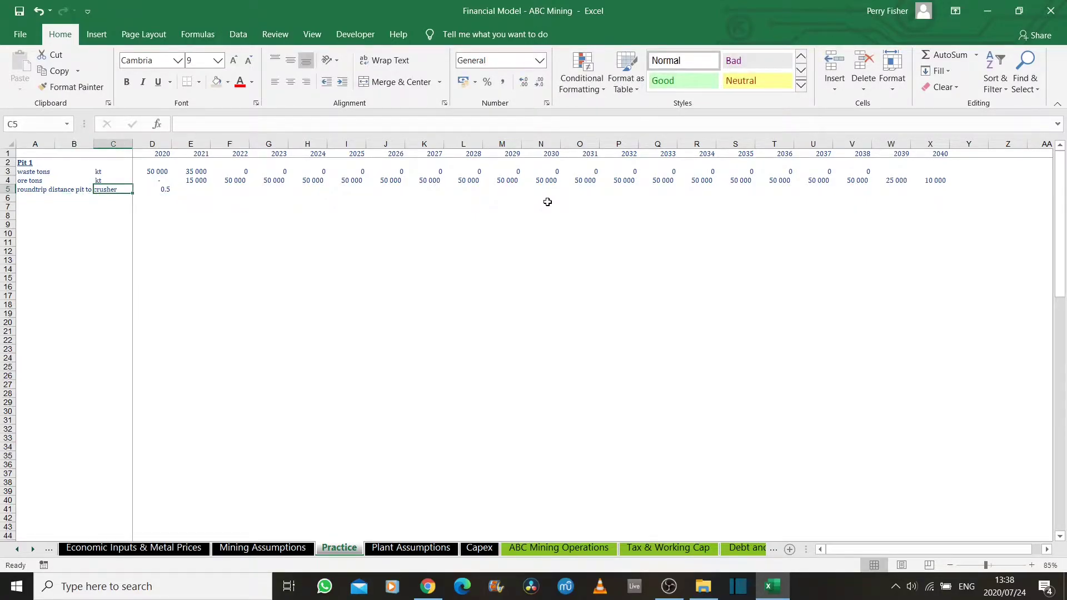
type("km")
key("Right")
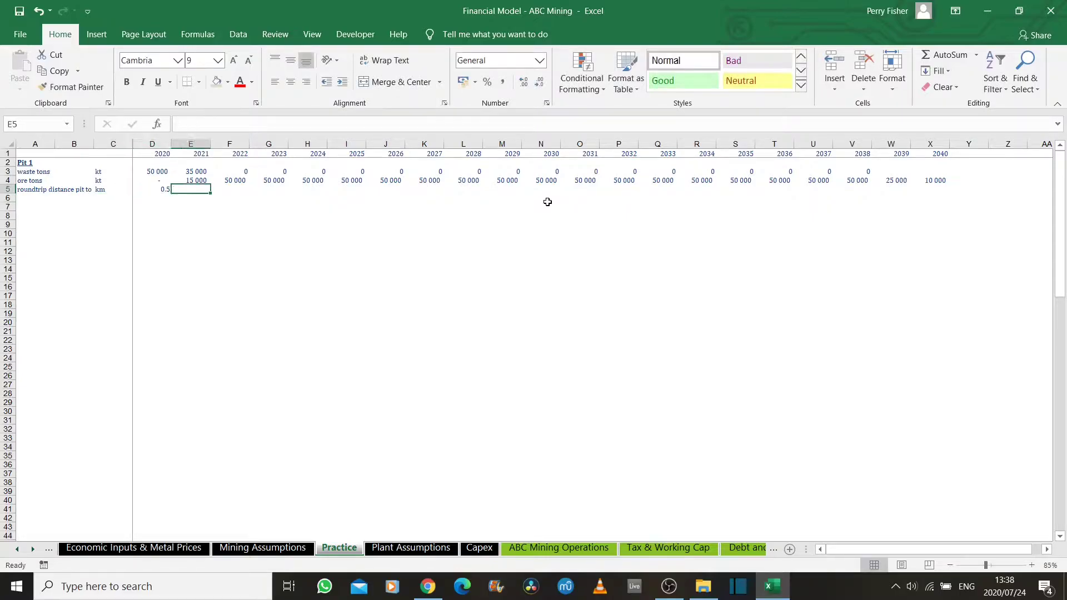
key("Right")
type("0.6")
key("Return")
key("Up")
key("Tab")
type("0.7")
key("Return")
Extend the distance series by 0.1 per year through 2040, reaching 2.5 km
key("Up")
key("Right")
key("Left")
key("shift+Right")
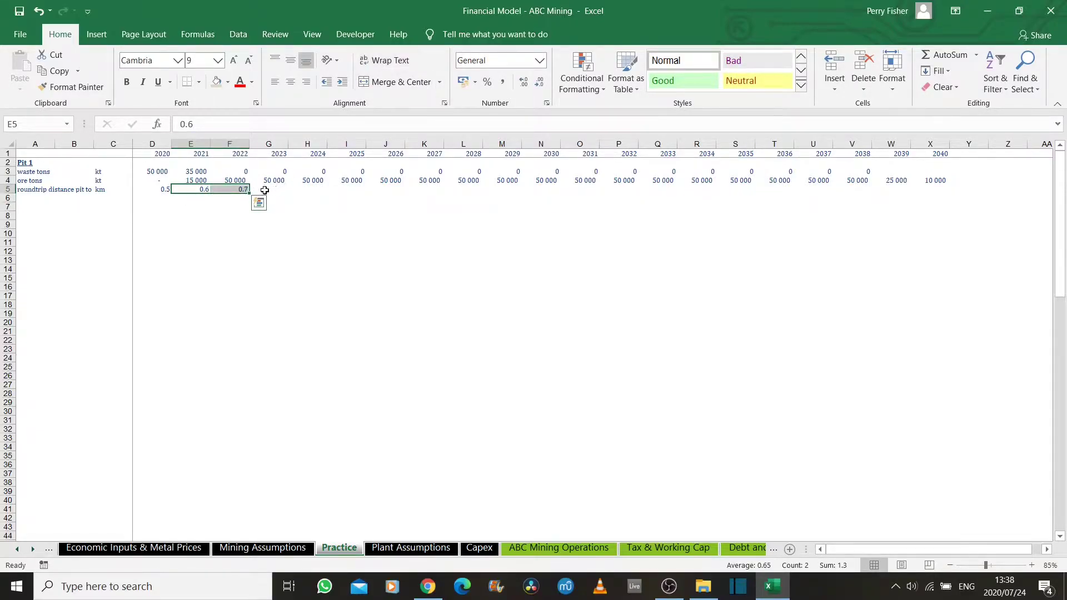
left_click_drag(248, 192, 947, 192)
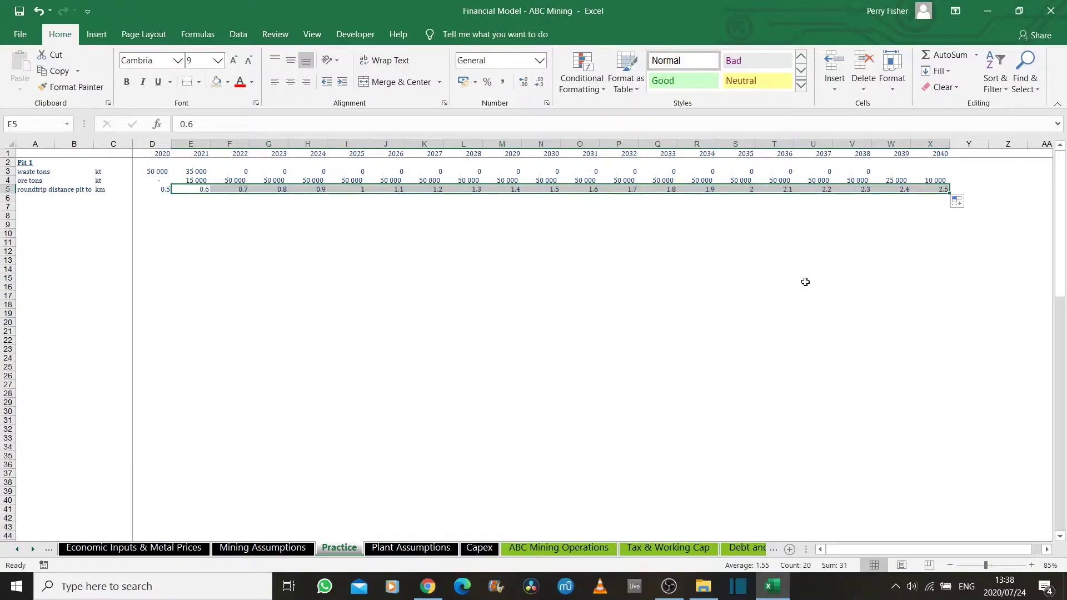
key("Left")
key("Left")
key("Left")
key("Left")
key("Down")
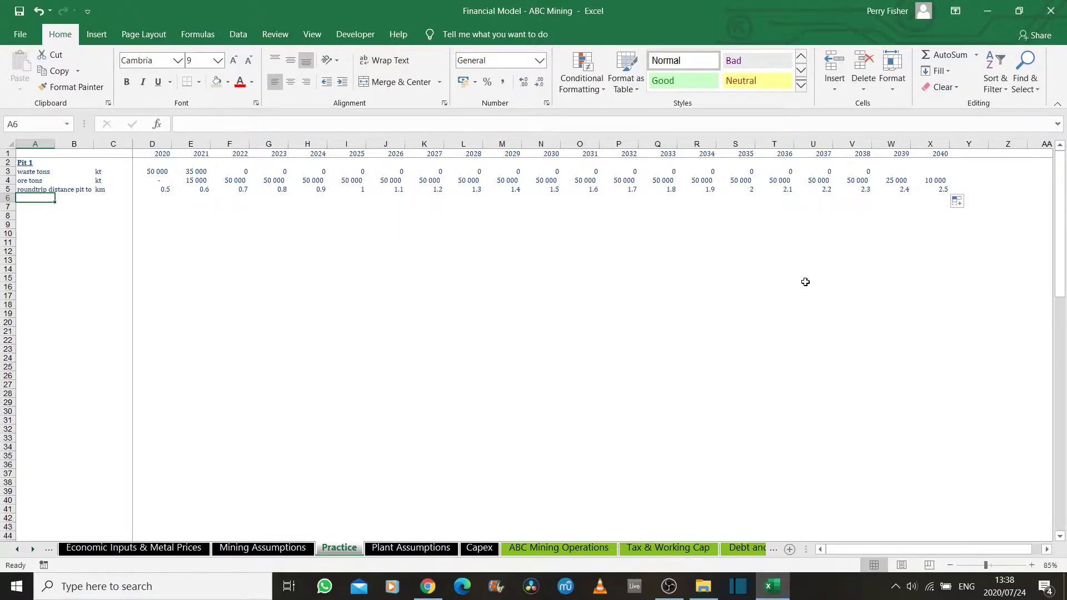
Add an 'ave load capacity per truck' row with 350 for 2020–2022
type("ave load ca")
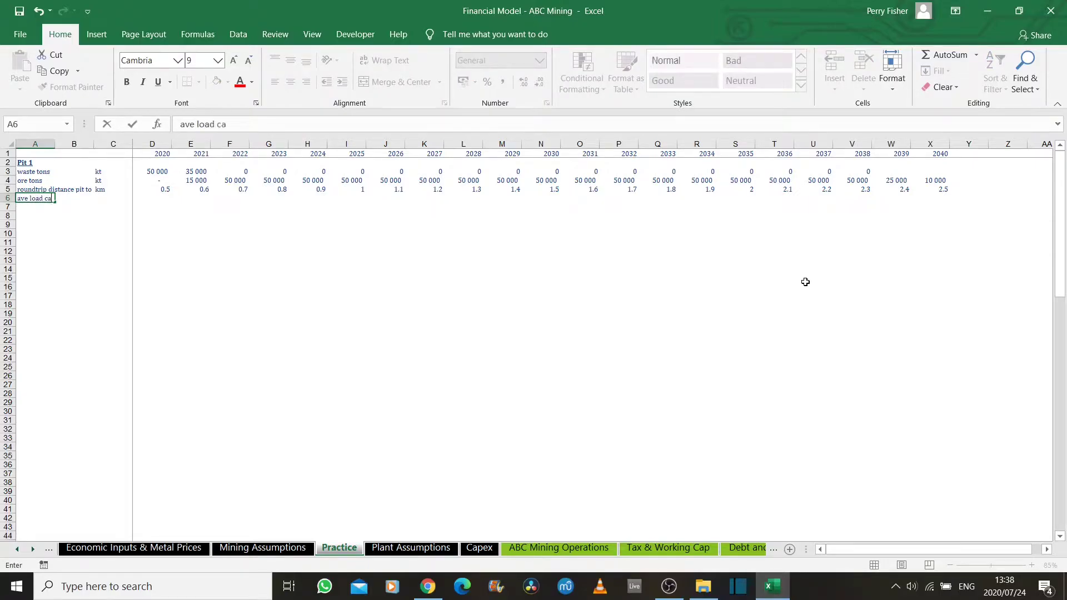
type("pacity per truck")
key("Tab")
key("Tab")
key("Tab")
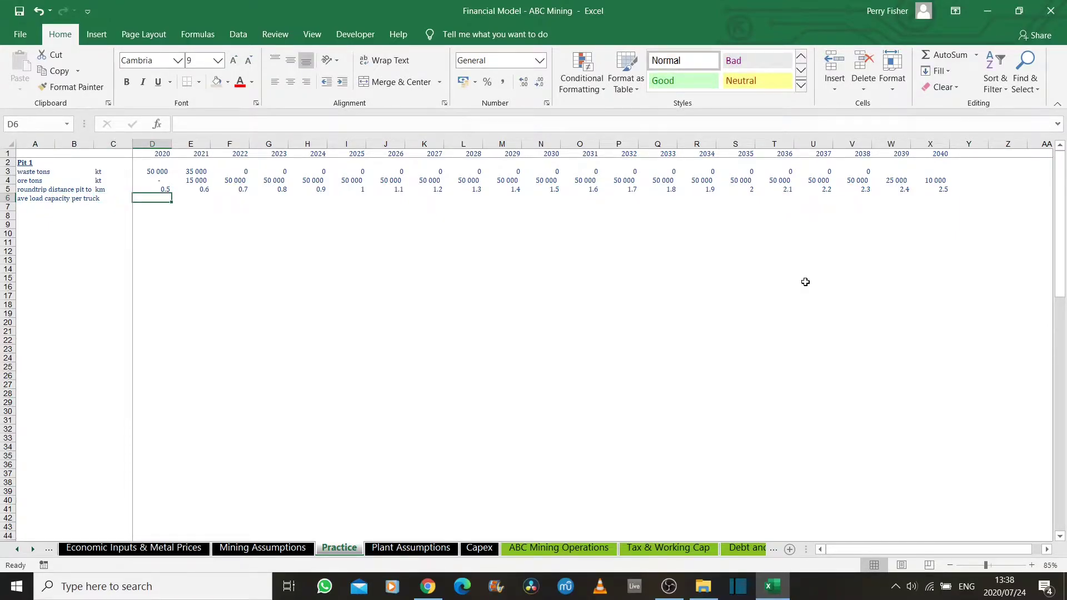
type("350")
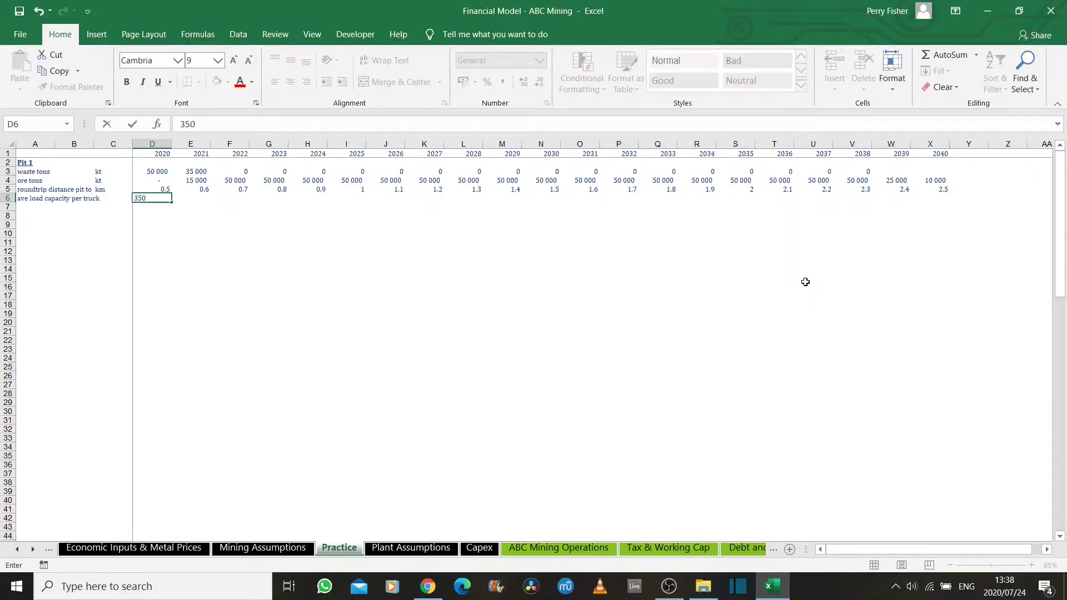
key("Tab")
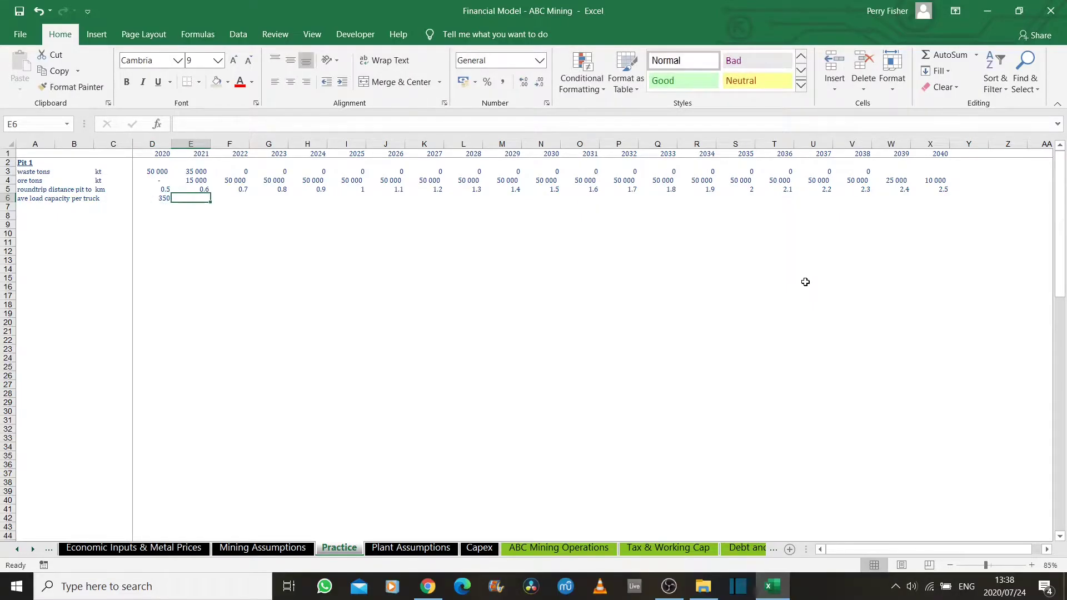
type("350")
key("Tab")
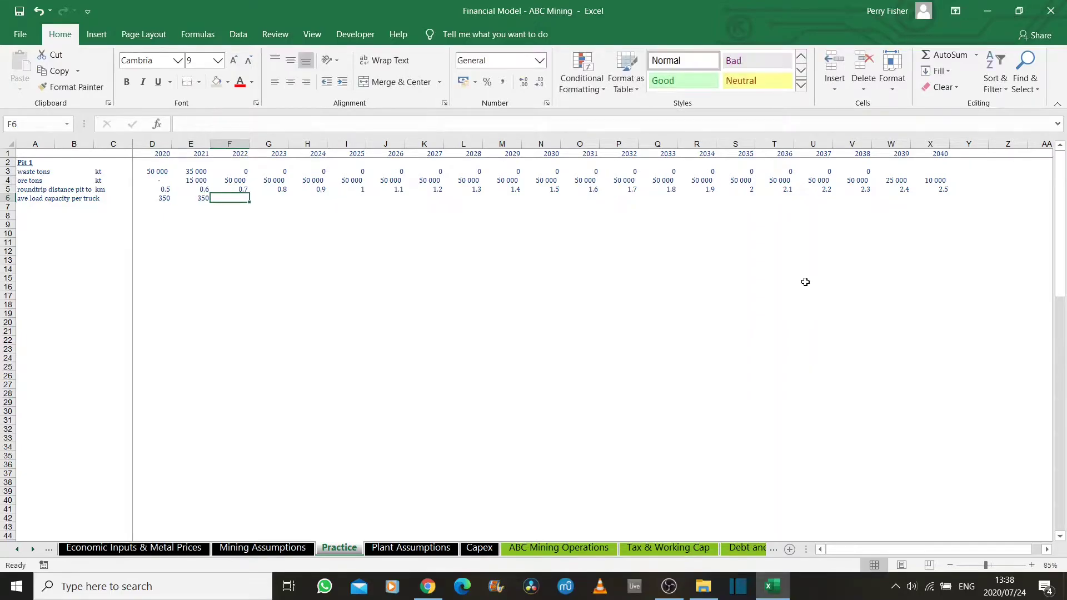
type("350")
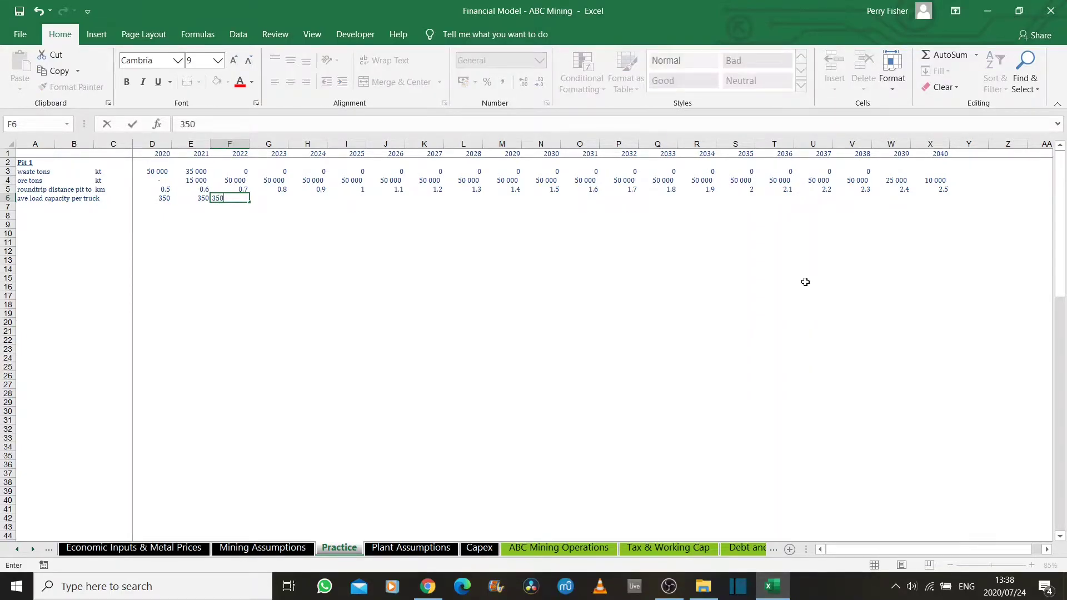
key("Tab")
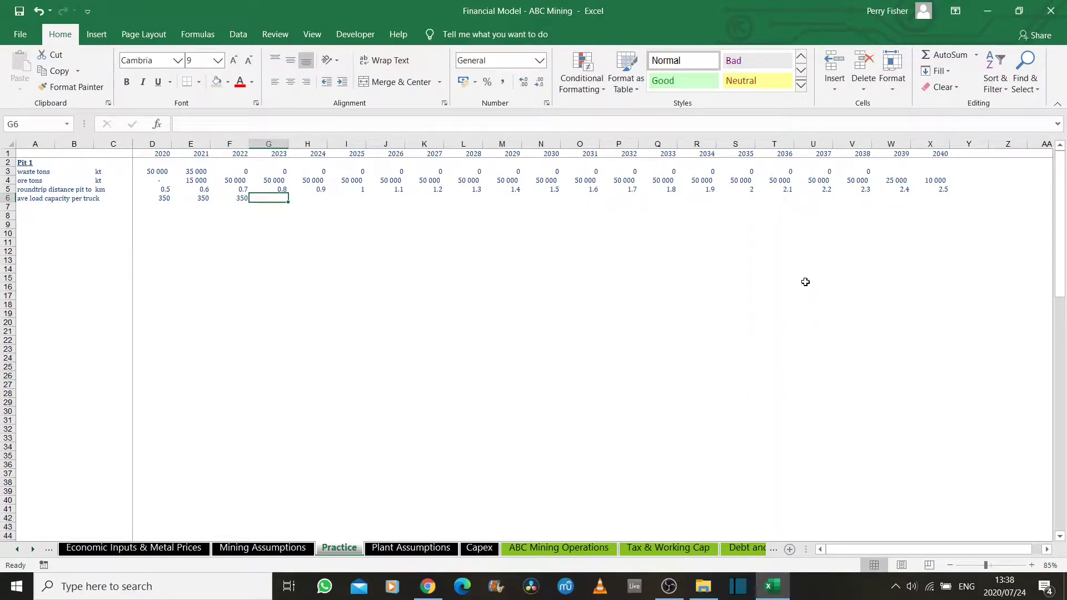
Enter load capacity 300 for 2023, 2024 and 2025
type("300")
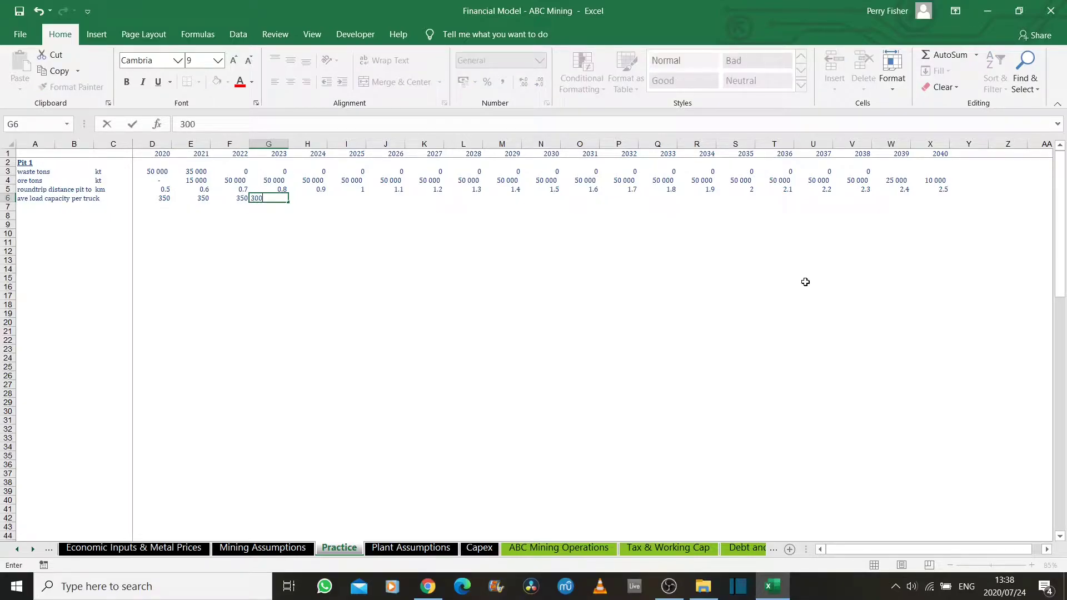
key("Tab")
type("35 000")
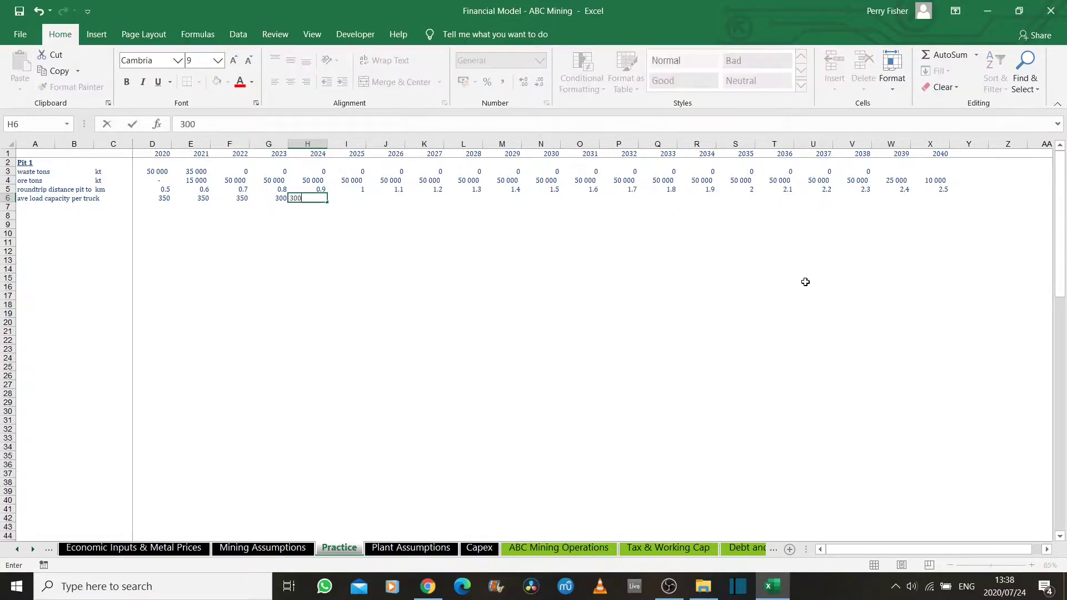
key("BackSpace")
key("Tab")
type("300")
key("Tab")
Enter load capacity 250 from 2026 and copy it through 2040
type("250")
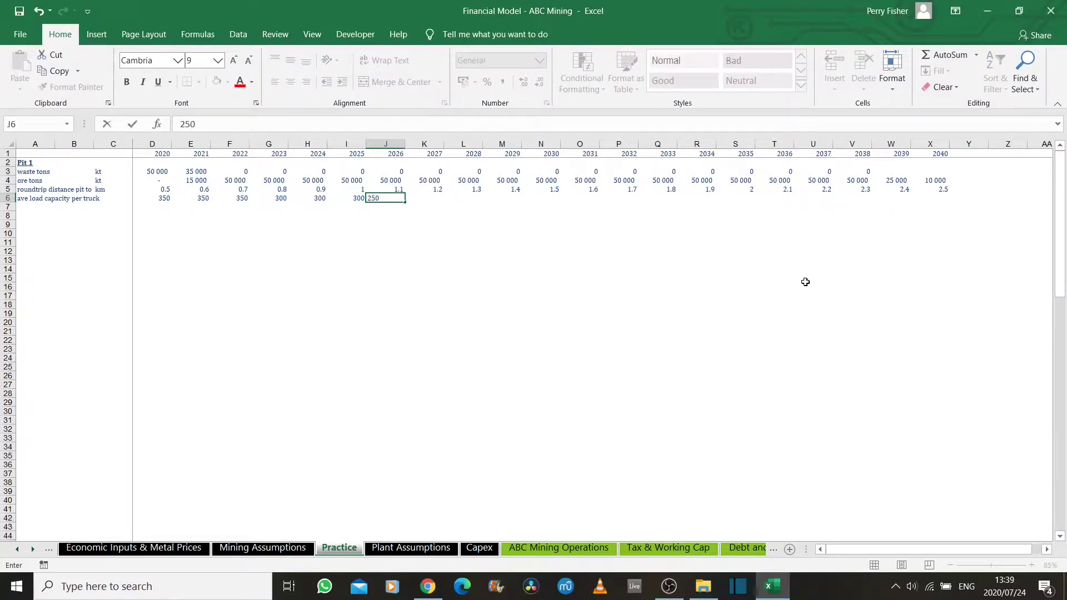
key("Tab")
type("250")
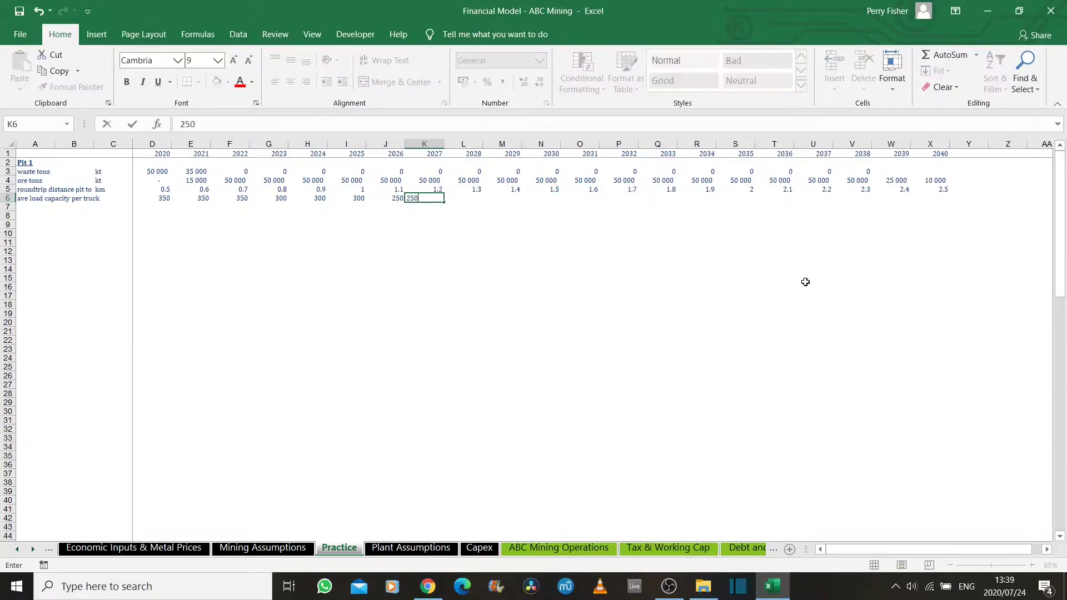
key("ctrl+Return")
key("Left")
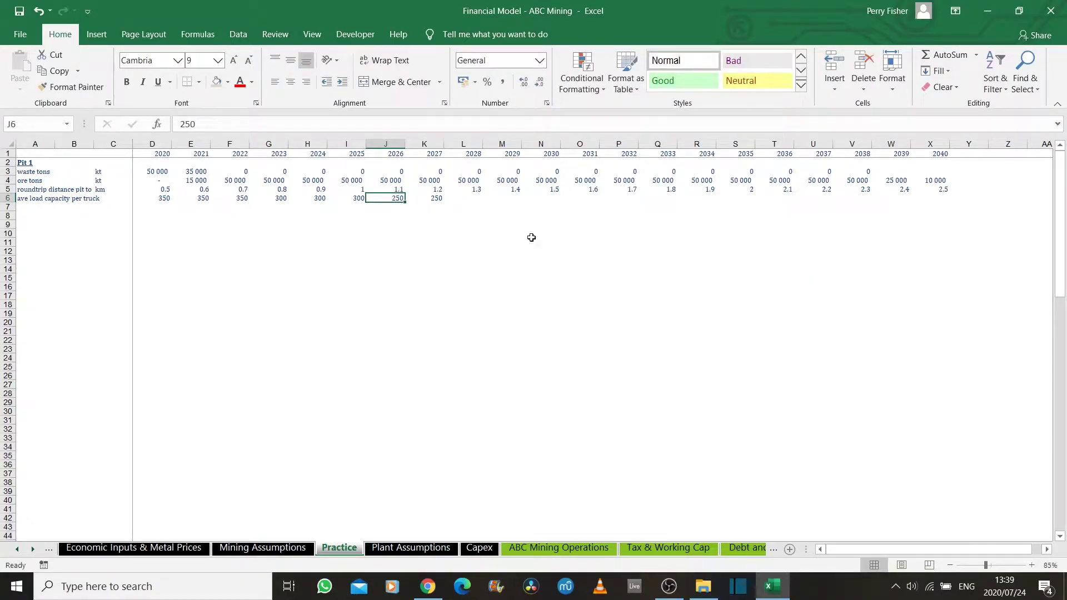
left_click_drag(394, 198, 950, 199)
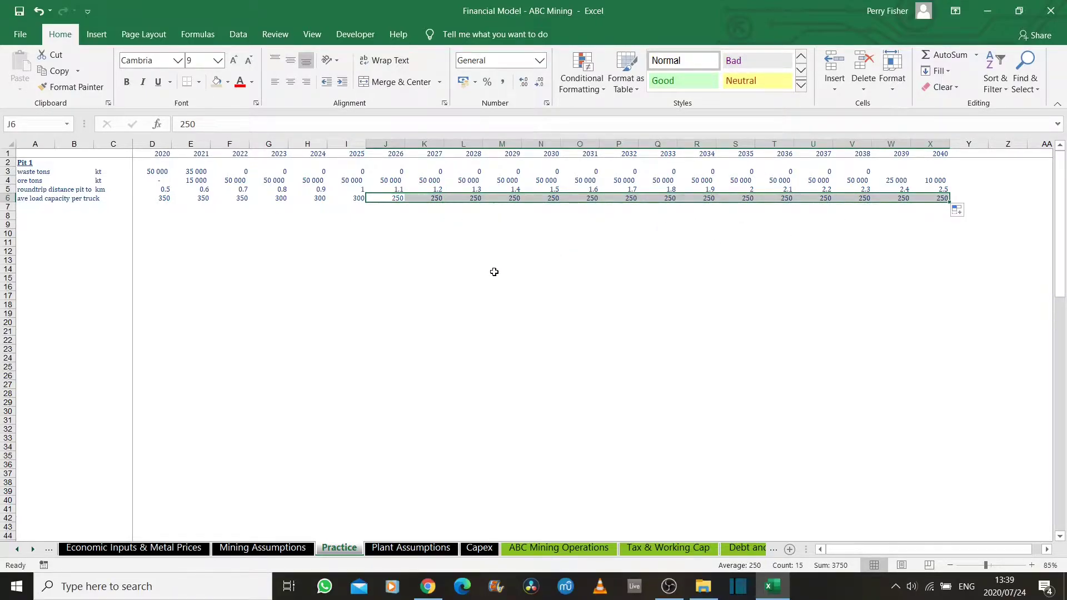
key("Left")
key("Left")
key("Left")
key("Left")
key("Left")
key("Left")
key("Left")
key("Left")
key("Left")
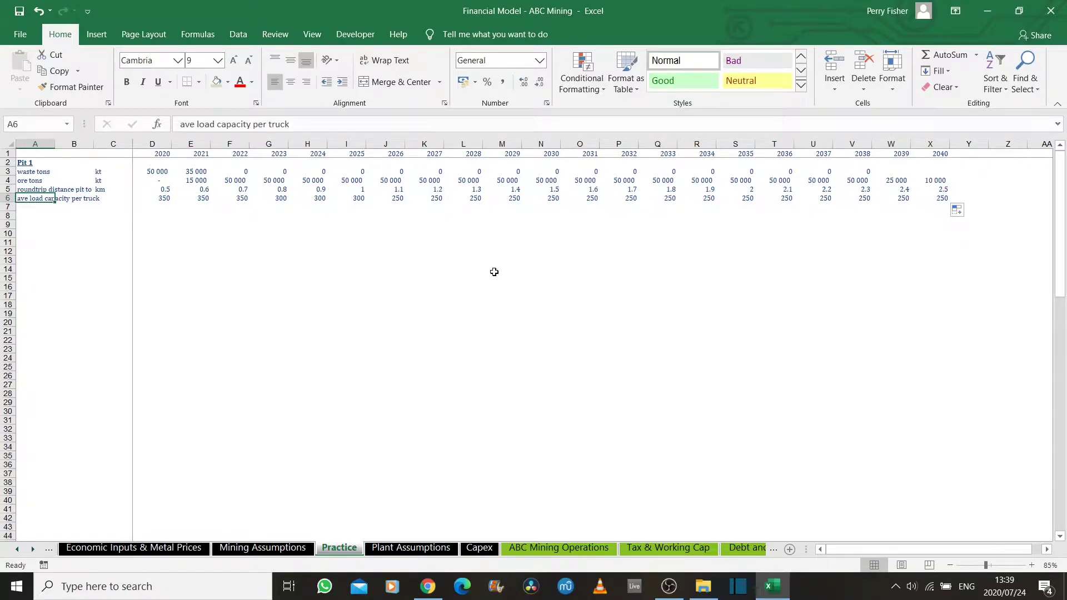
Add a 'no trucks' row with 15, 15, 12, 12 for 2020–2023
key("Down")
type("no")
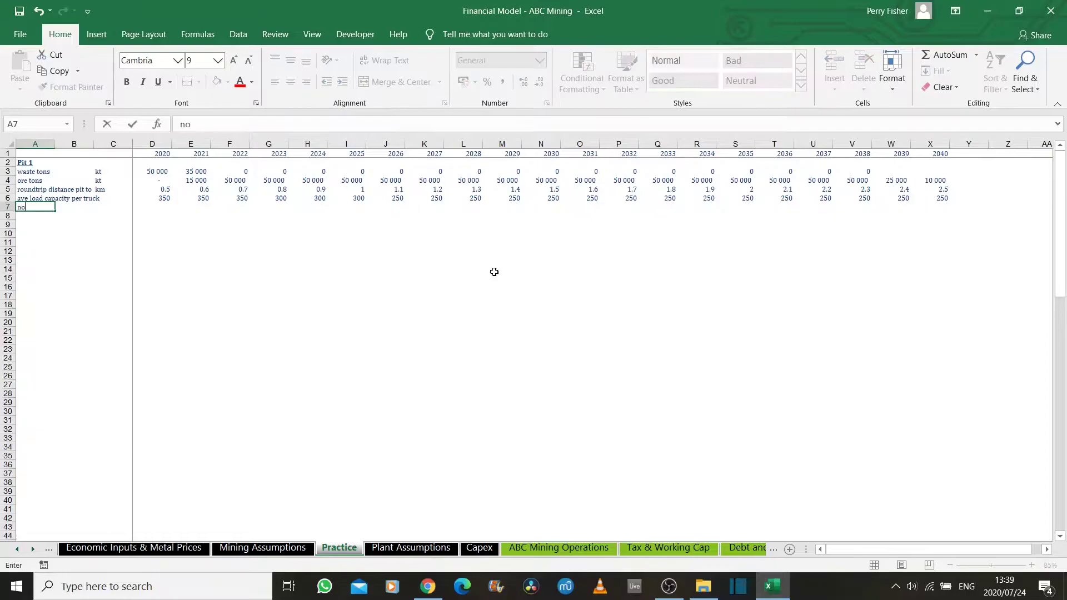
type(" trucks")
key("Right")
key("Right")
key("Right")
type("15")
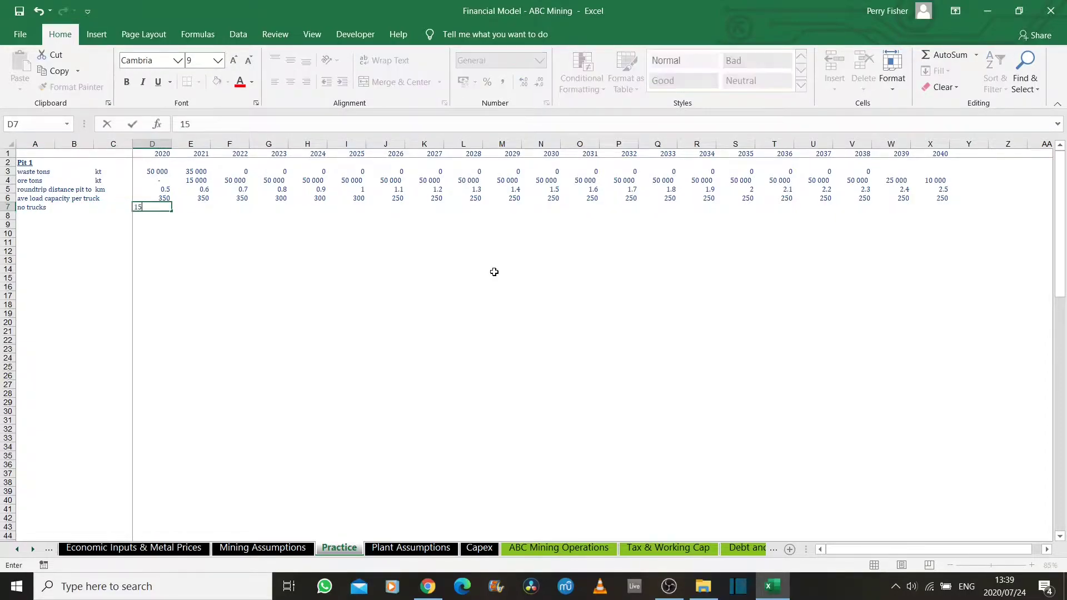
key("Right")
type("15")
key("Right")
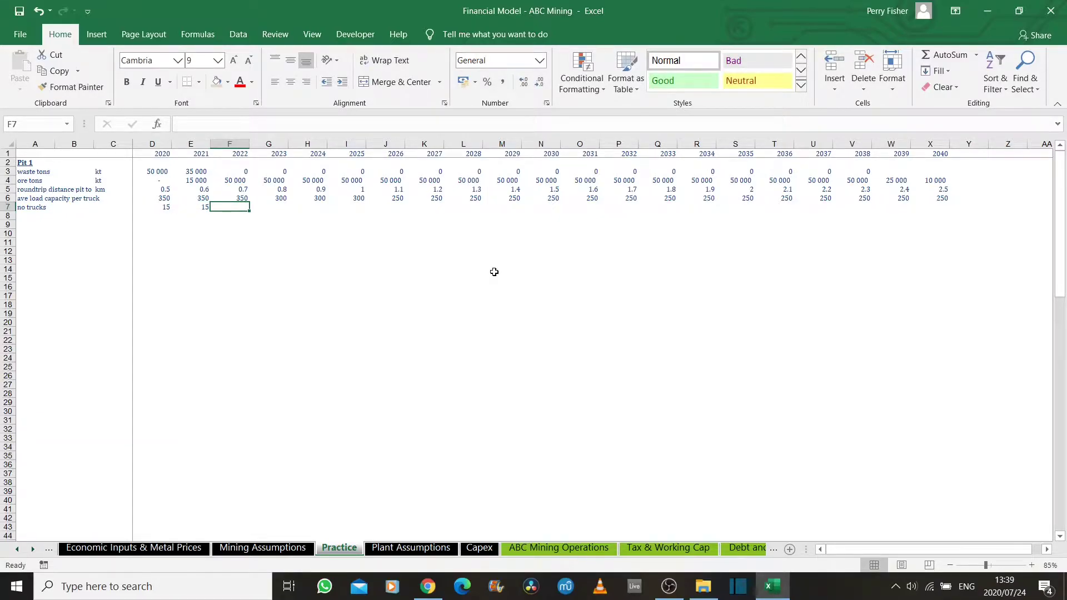
type("12")
key("Right")
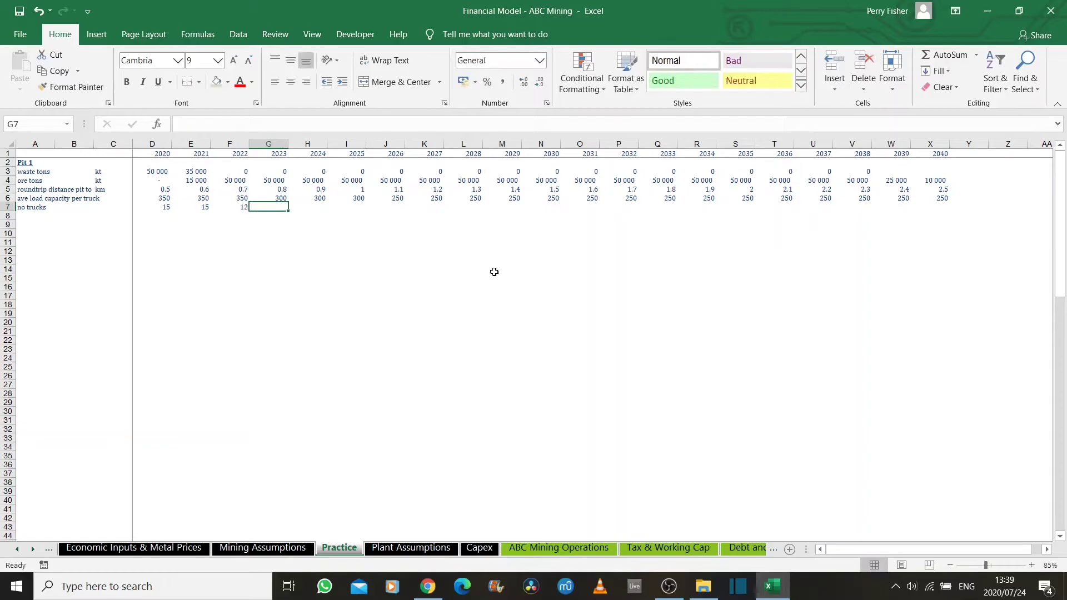
type("12")
key("Right")
Enter 10 trucks for 2024 and copy it across through 2040
type("10")
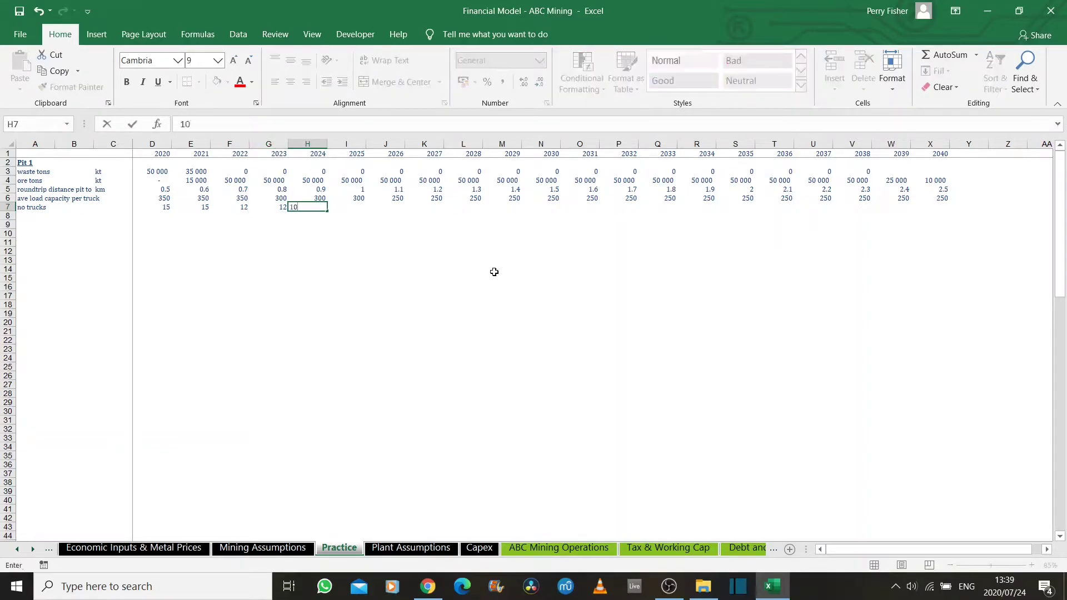
key("Return")
key("Up")
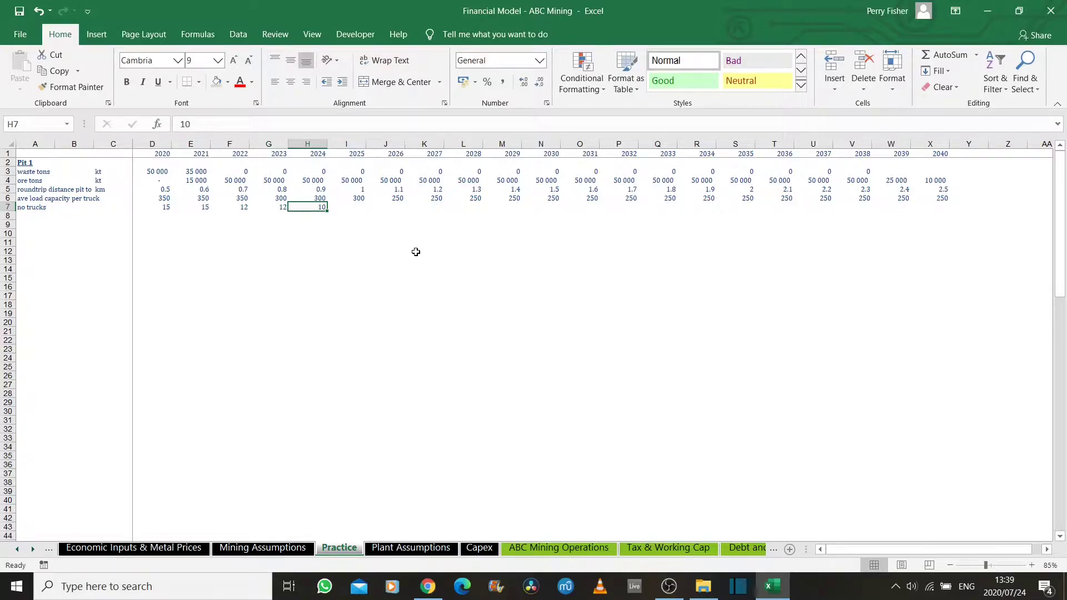
left_click_drag(332, 212, 945, 217)
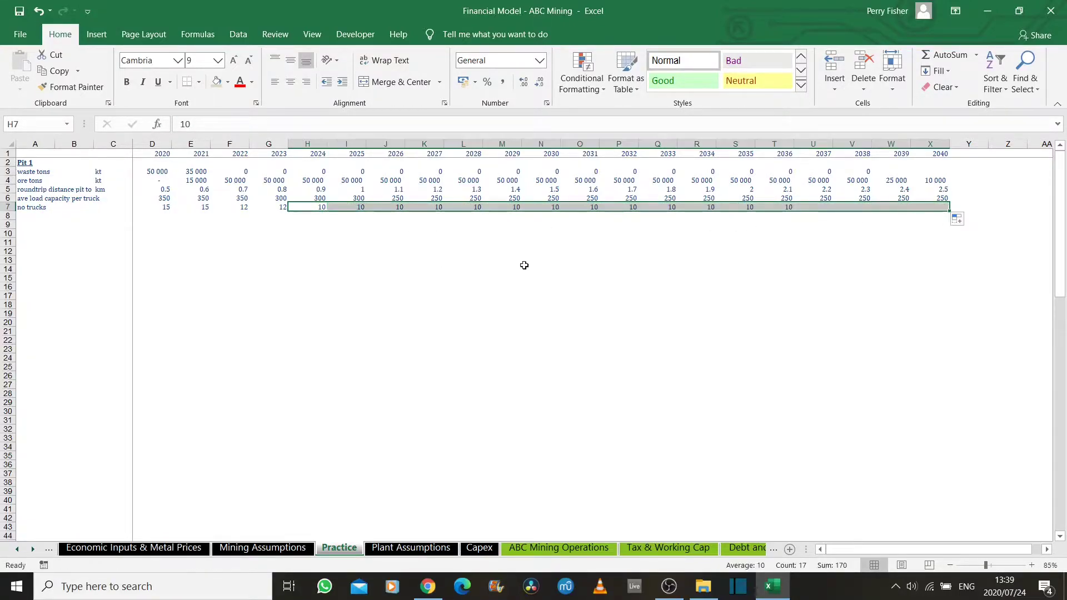
Give the Pit 1 input block D3:X7 a light tan fill, then move to A9
left_click(48, 217)
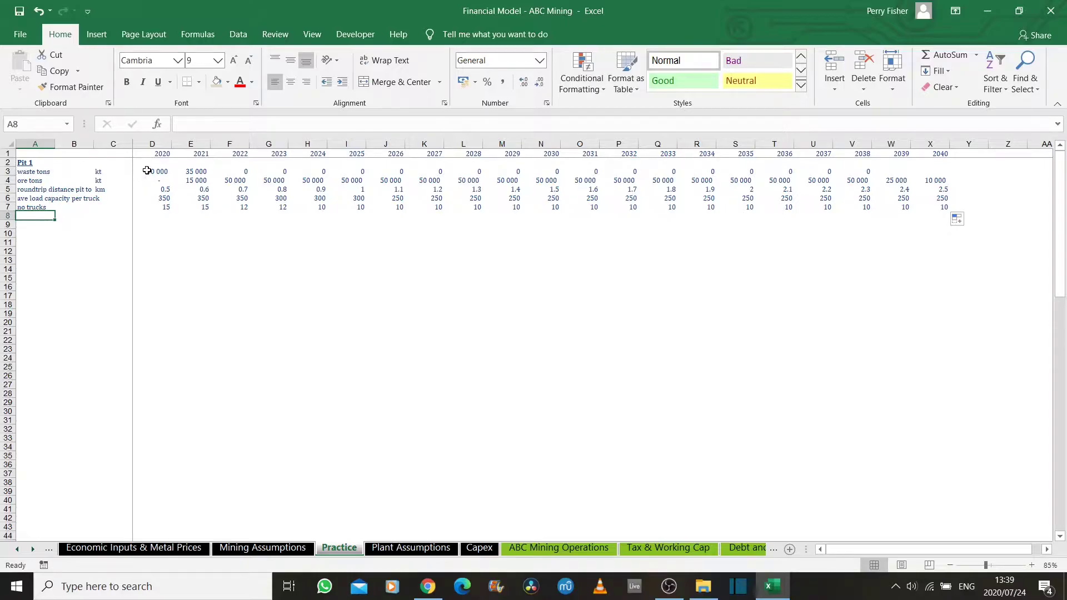
left_click_drag(146, 170, 942, 207)
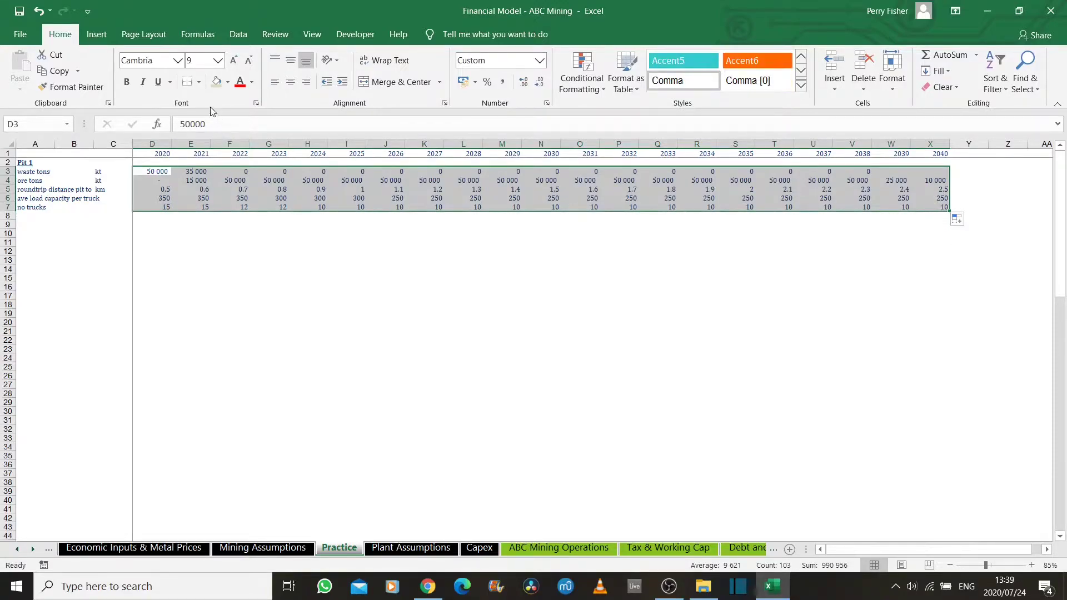
left_click(216, 81)
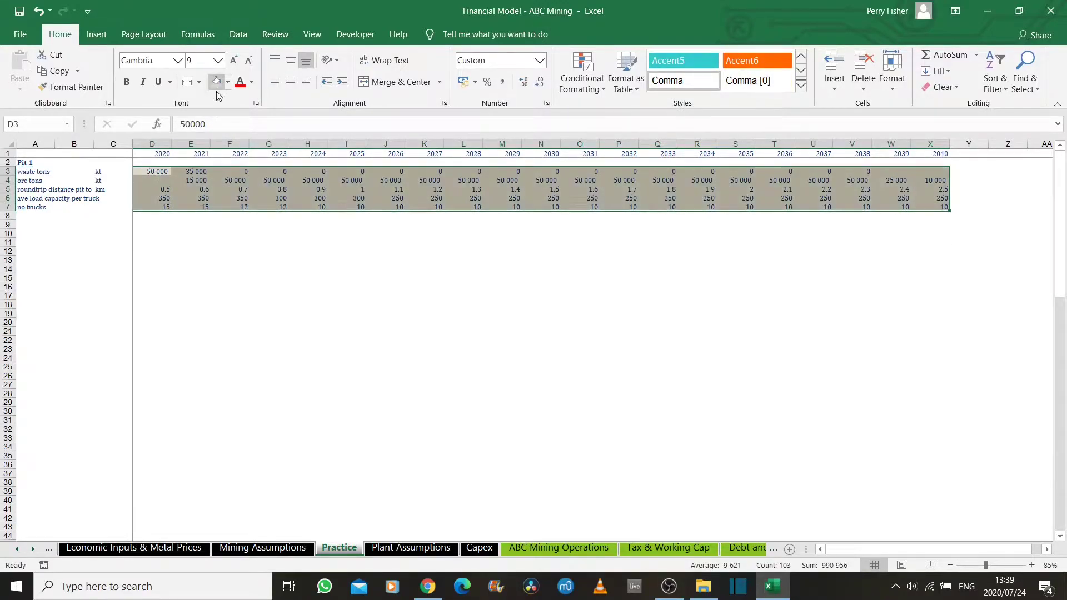
left_click(152, 218)
left_click(58, 219)
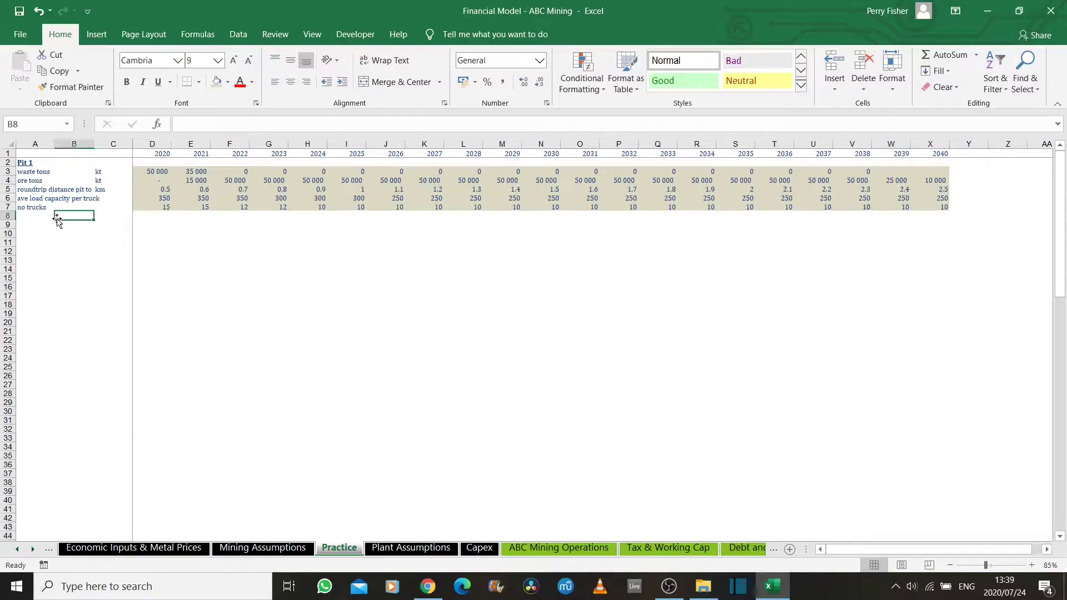
key("Down")
key("Left")
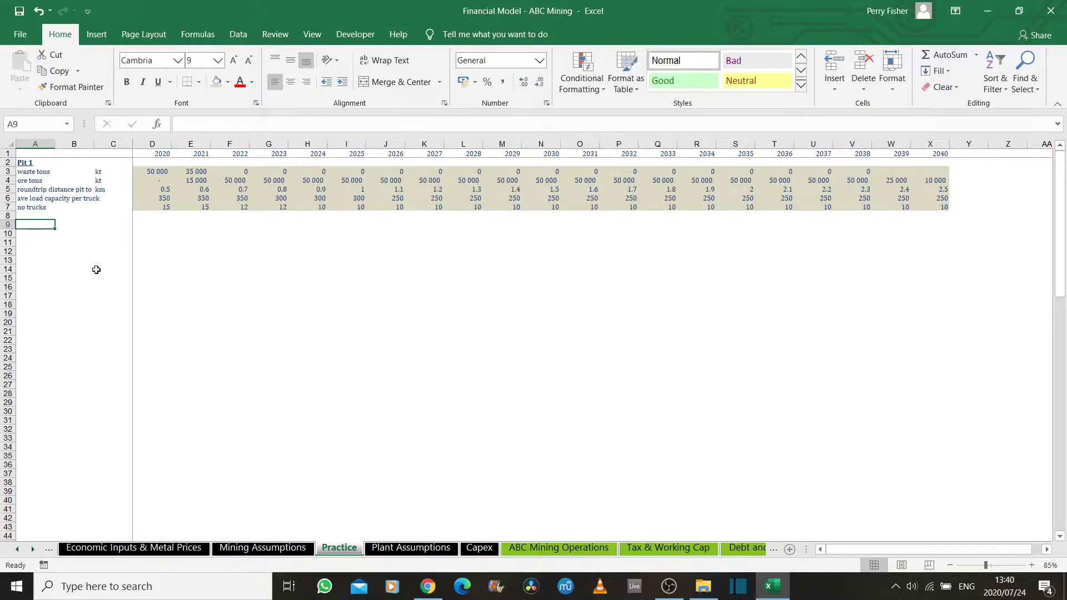
Label row 9 'no. truck trips per year' and enter =SUM(D3:D4)*1000/(D6*D7) in D9
type("no. truck trips per year")
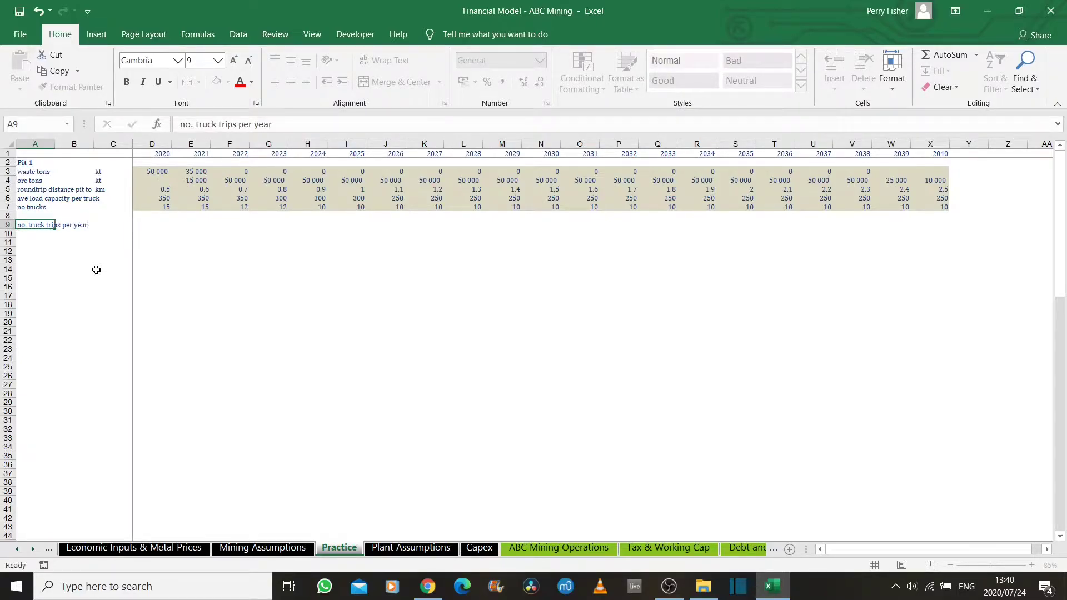
key("Tab")
key("Right")
key("Right")
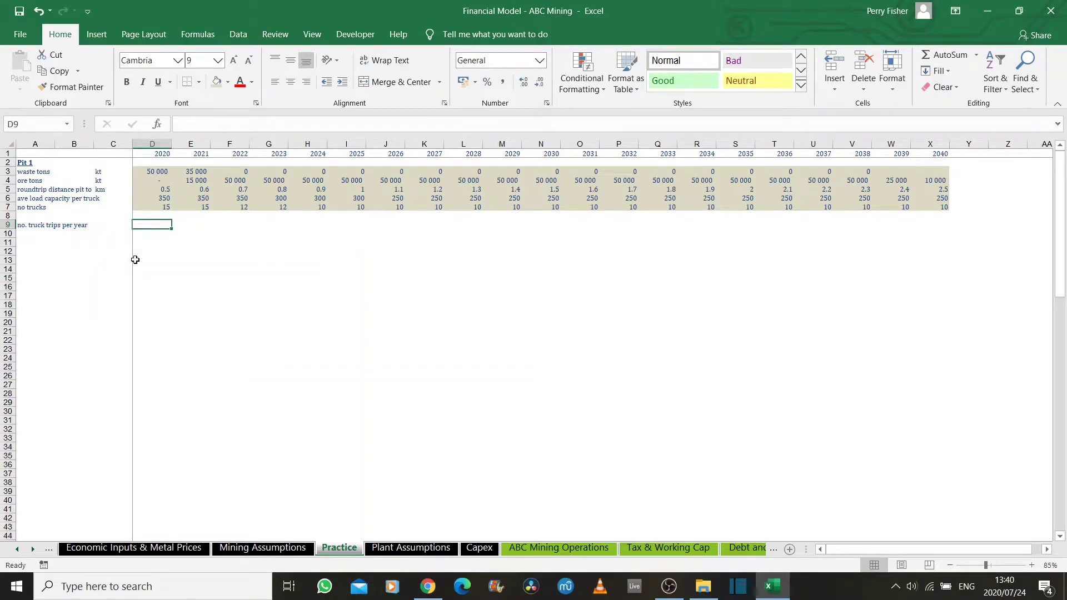
type("=sum(")
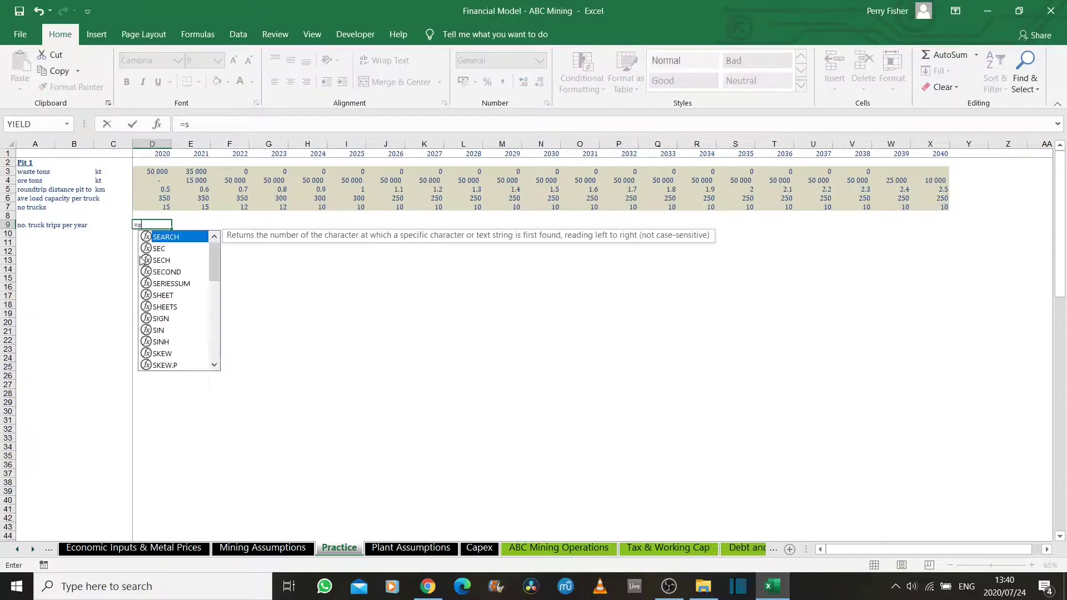
key("Up")
key("Up")
key("Up")
key("Up")
key("Up")
key("Up")
key("shift+Down")
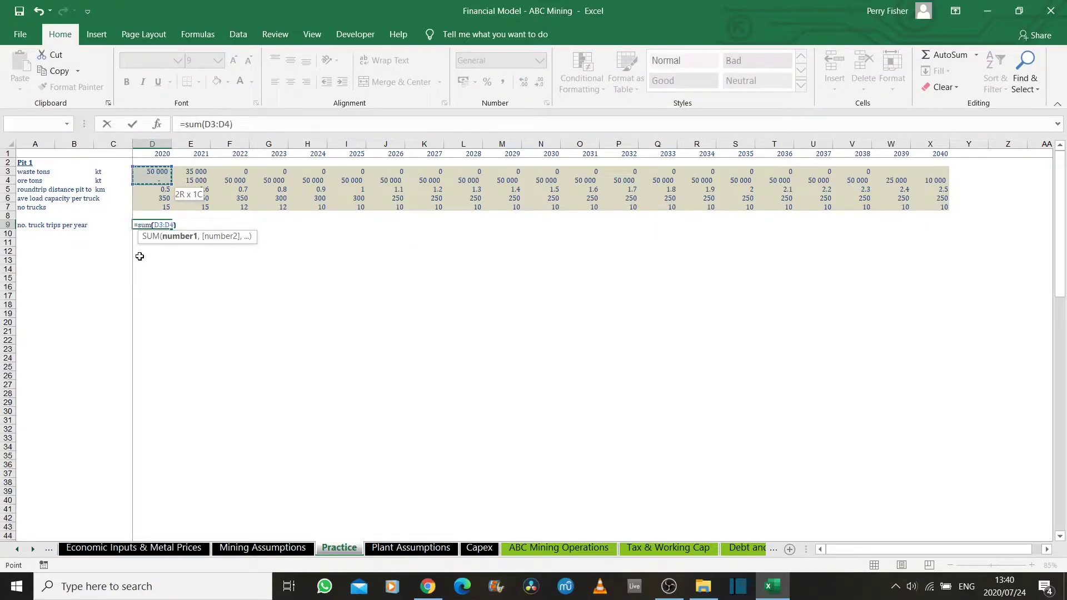
type(")")
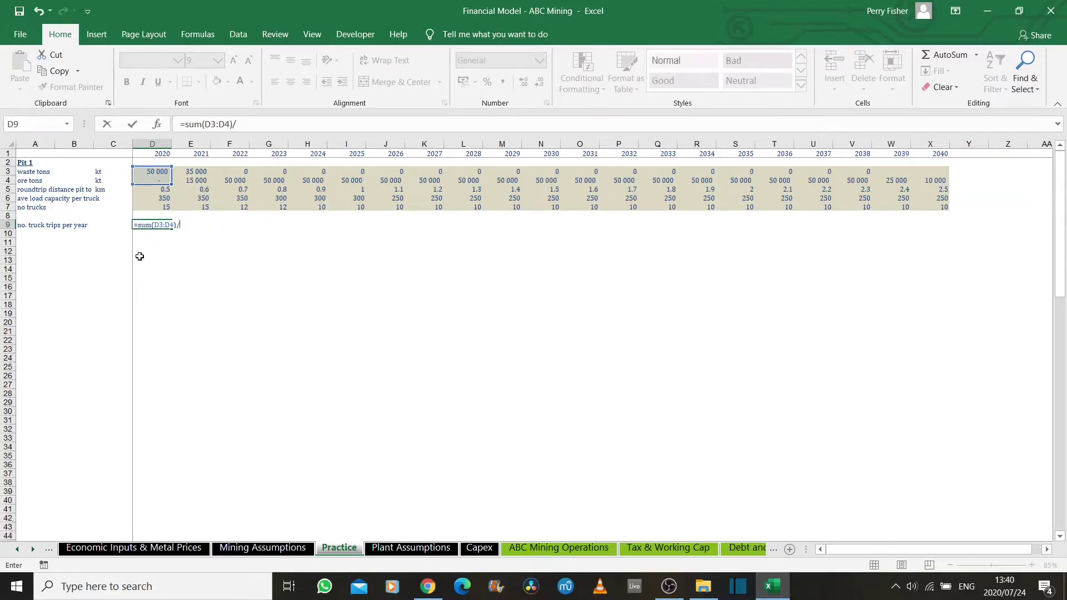
key("BackSpace")
type("*1000")
type("/")
left_click(146, 200)
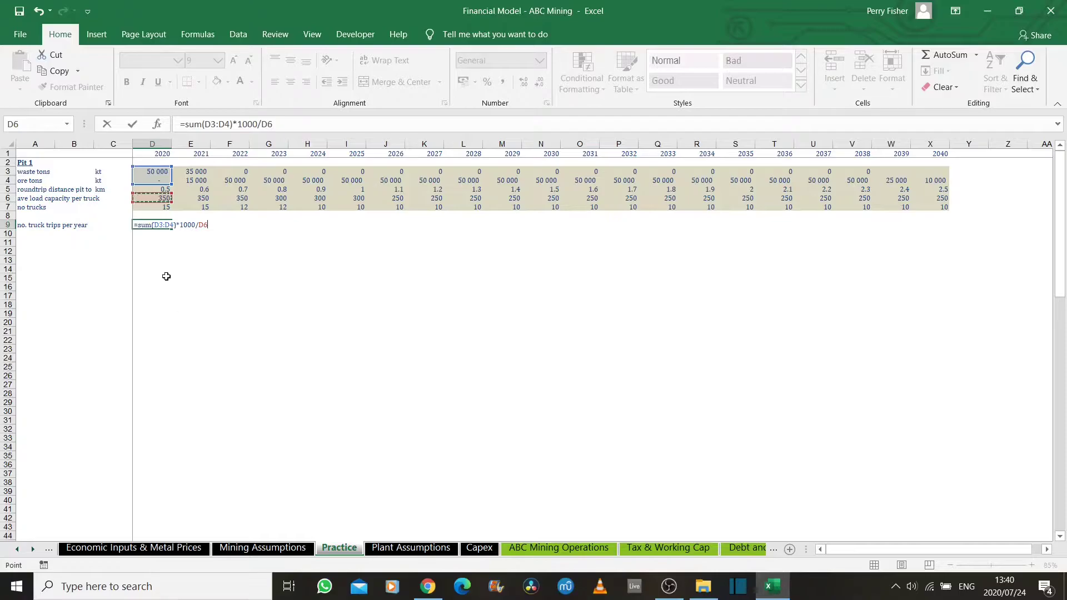
key("F2")
key("Left")
key("Left")
type("(")
left_click(144, 206)
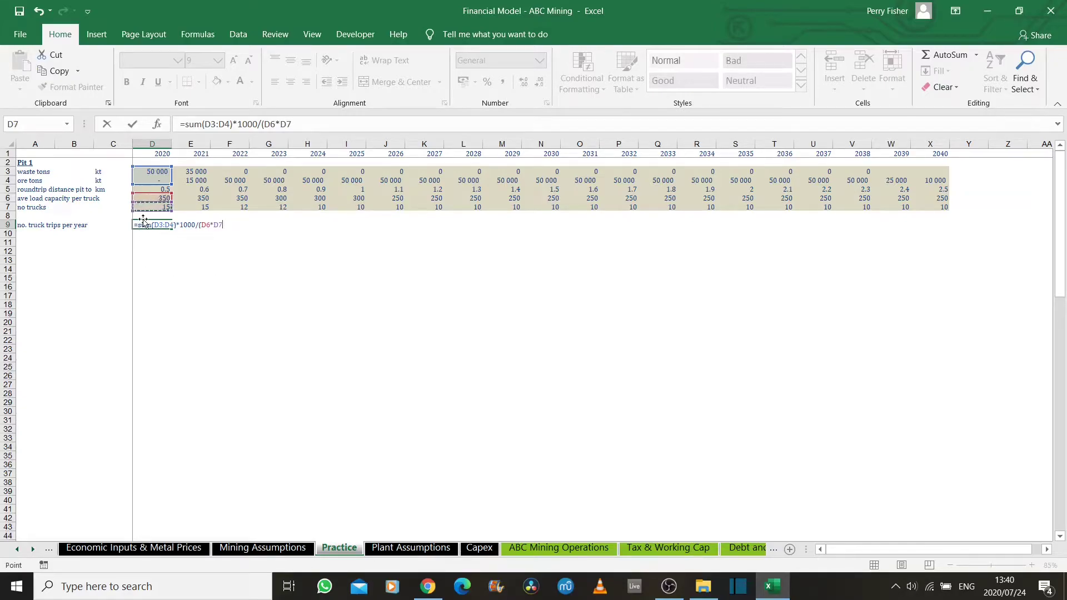
type(")")
key("Return")
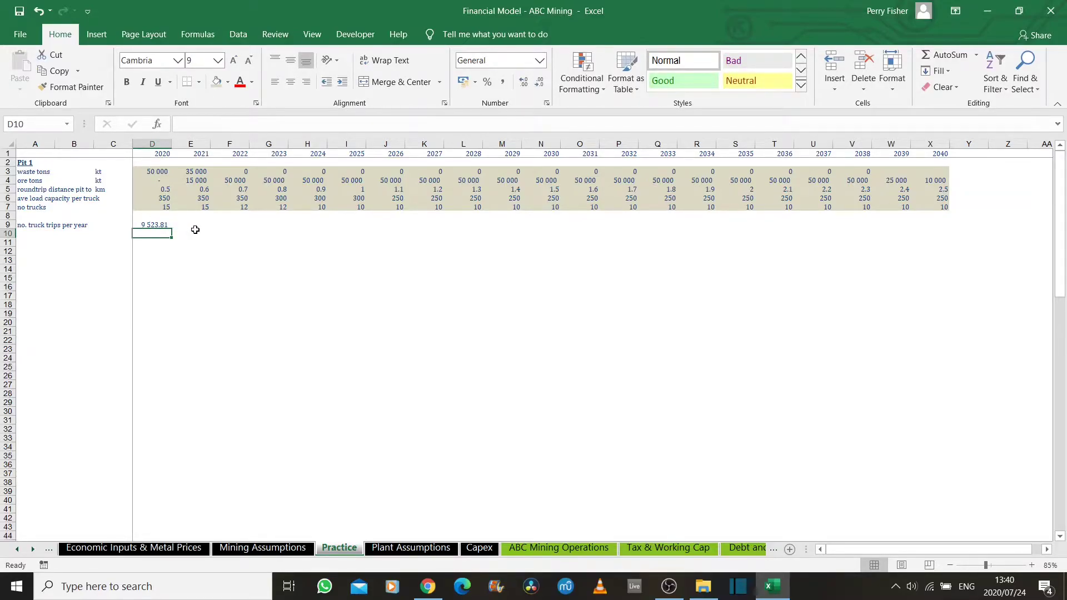
Append ' per truck' to the row 9 label and fill the D9 formula across to X9
double_click(75, 224)
key("Escape")
key("Left")
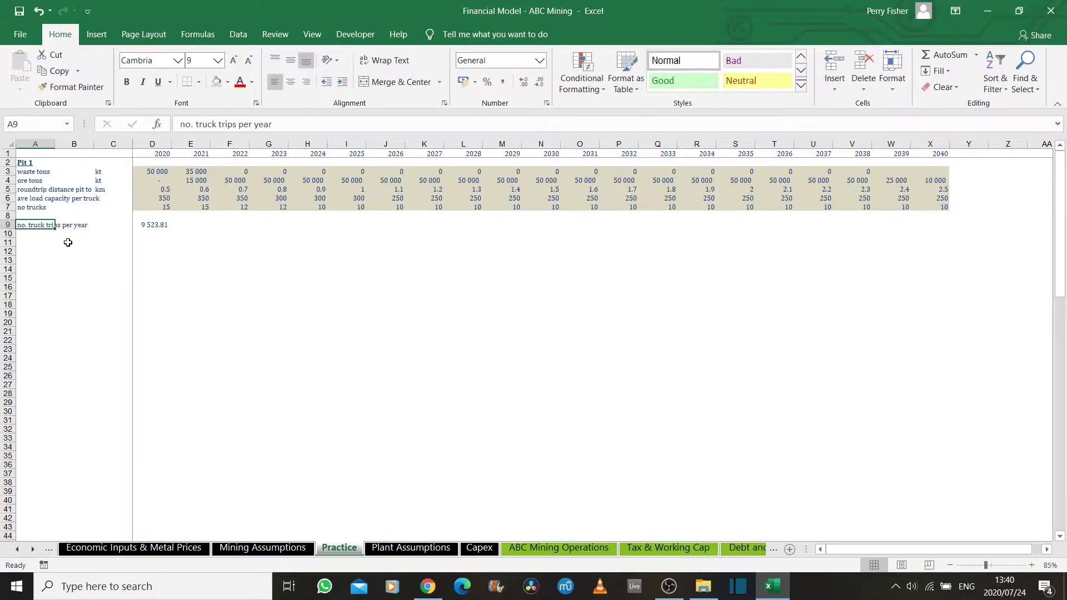
key("F2")
type("per truck")
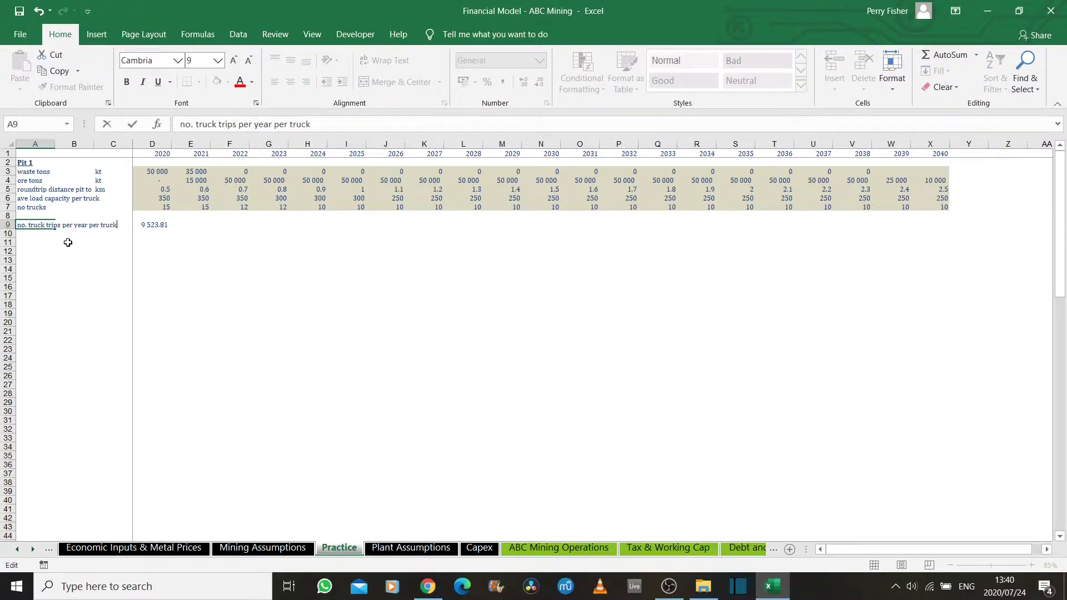
key("Return")
key("Up")
key("Right")
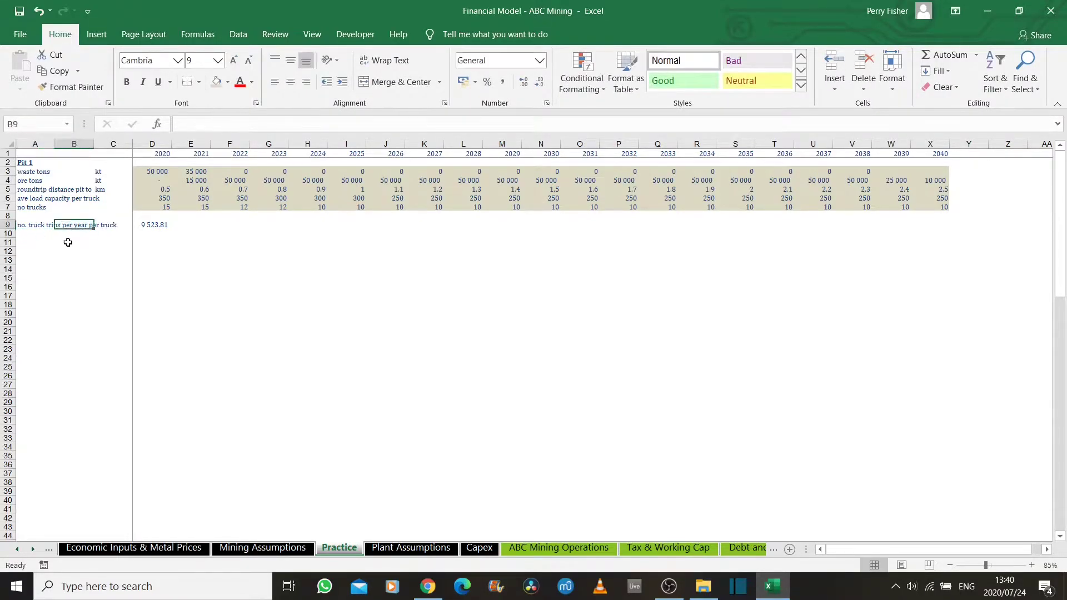
key("Right")
key("Right")
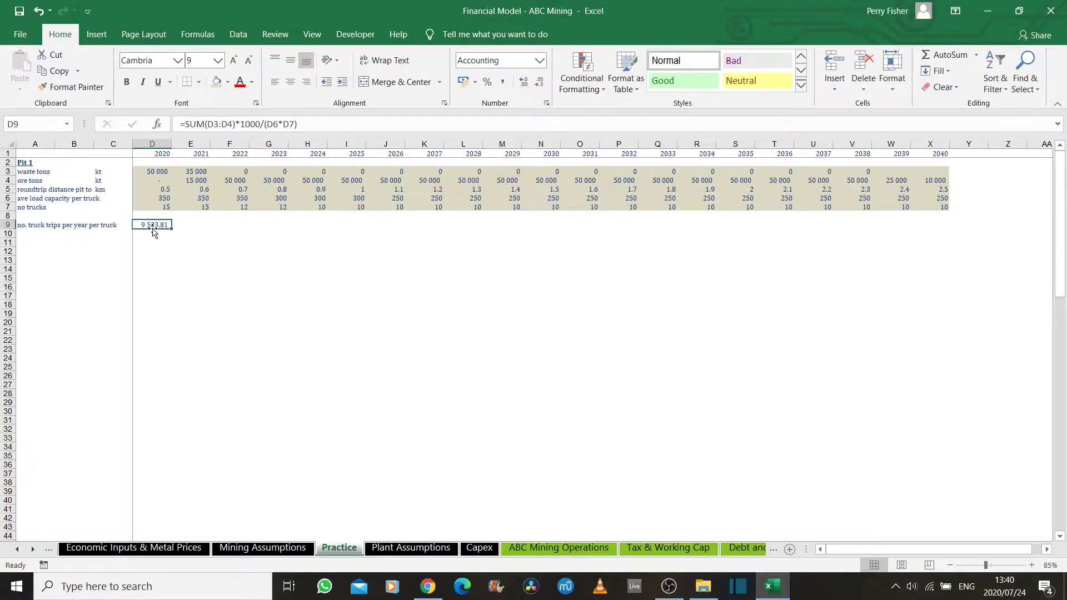
left_click_drag(171, 229, 959, 239)
left_click(131, 277)
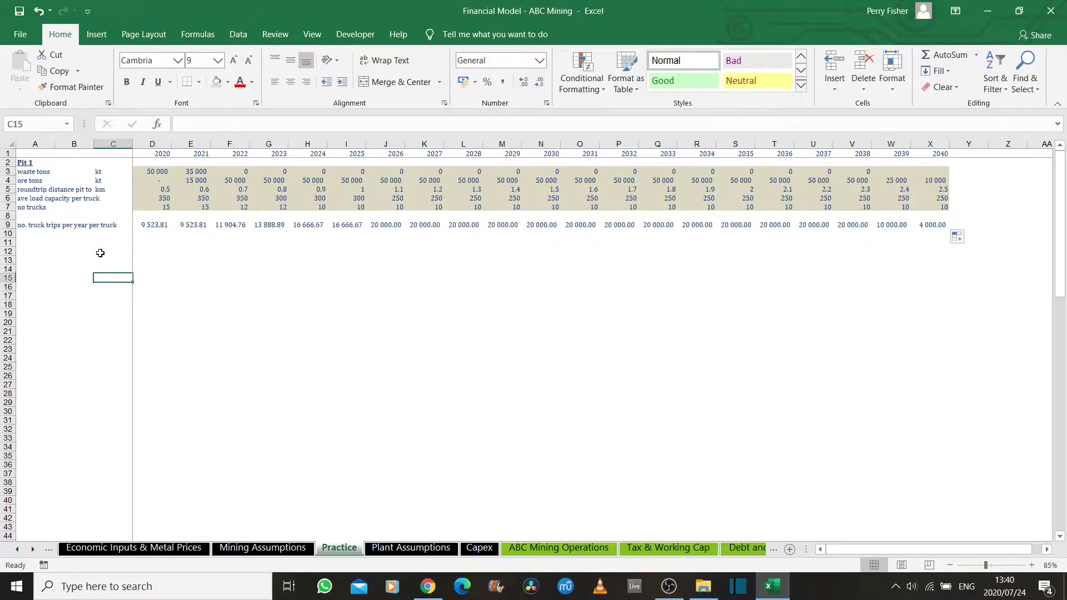
left_click(44, 238)
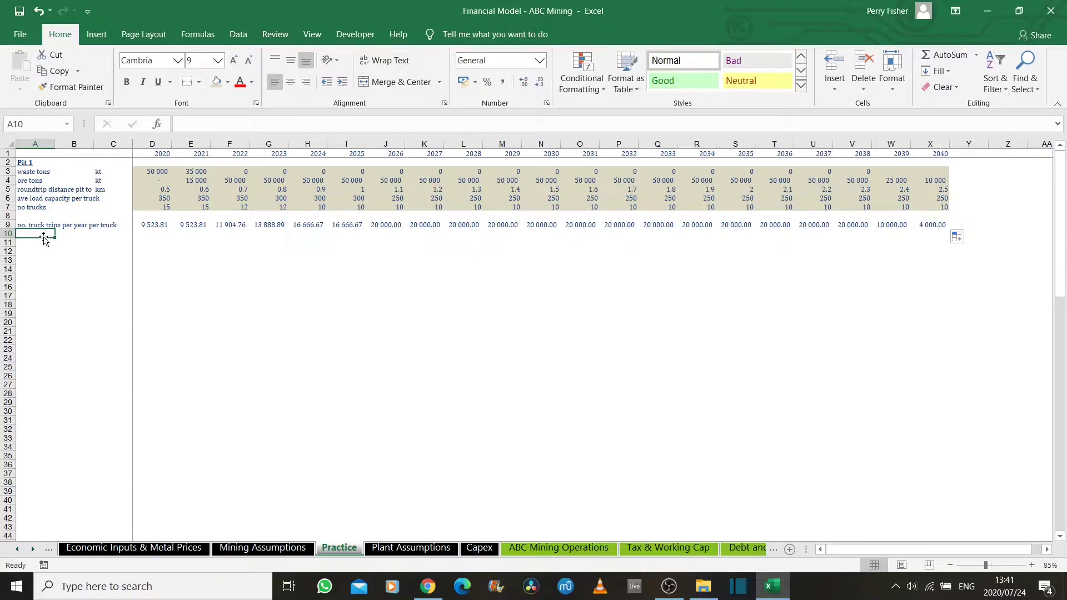
Label A10 'mining days per year' and fill 300 across D10:X10
type("mining day")
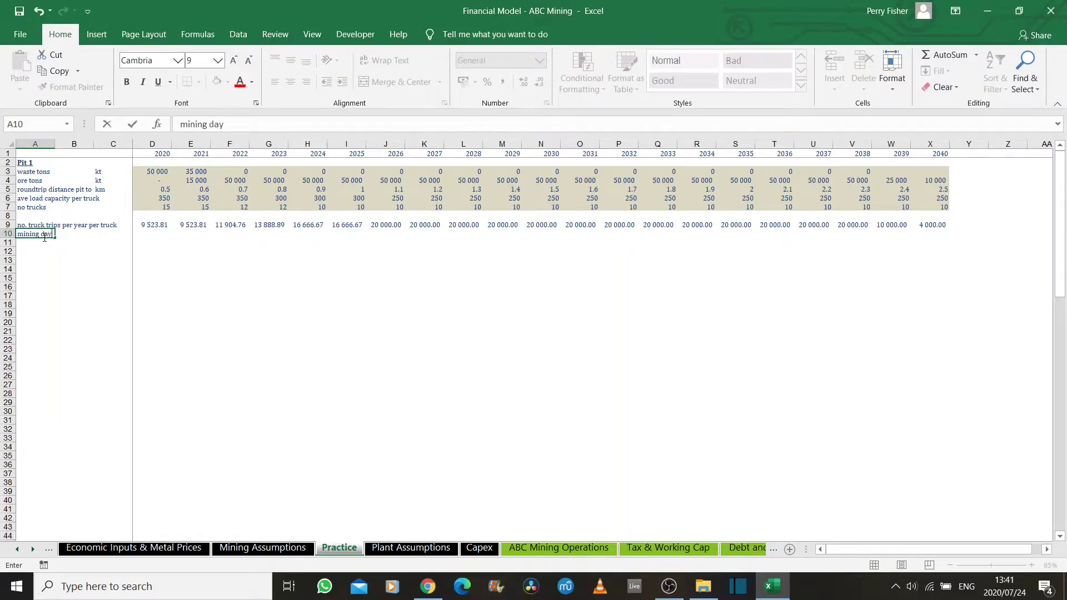
type("s per year")
key("Right")
key("Right")
key("Right")
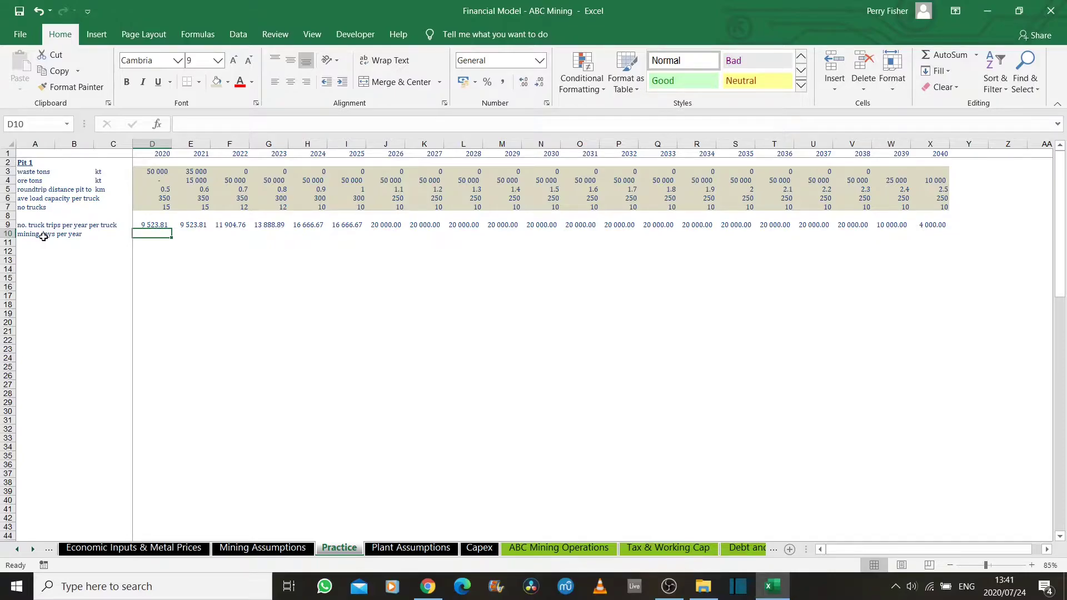
type("300")
key("Return")
key("Up")
left_click_drag(173, 238, 947, 236)
key("Left")
key("Left")
key("Left")
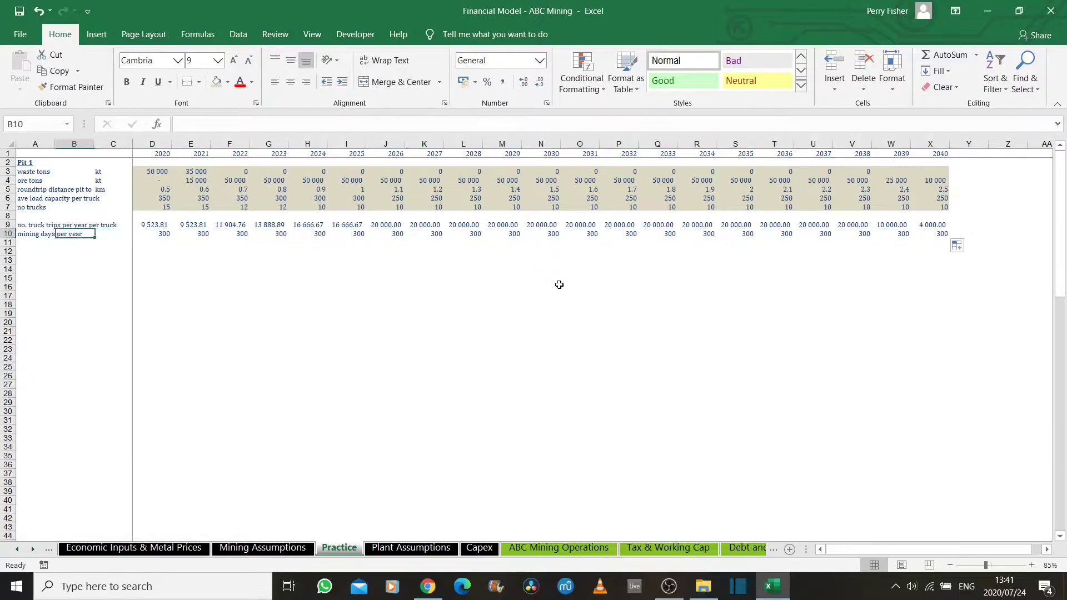
key("Down")
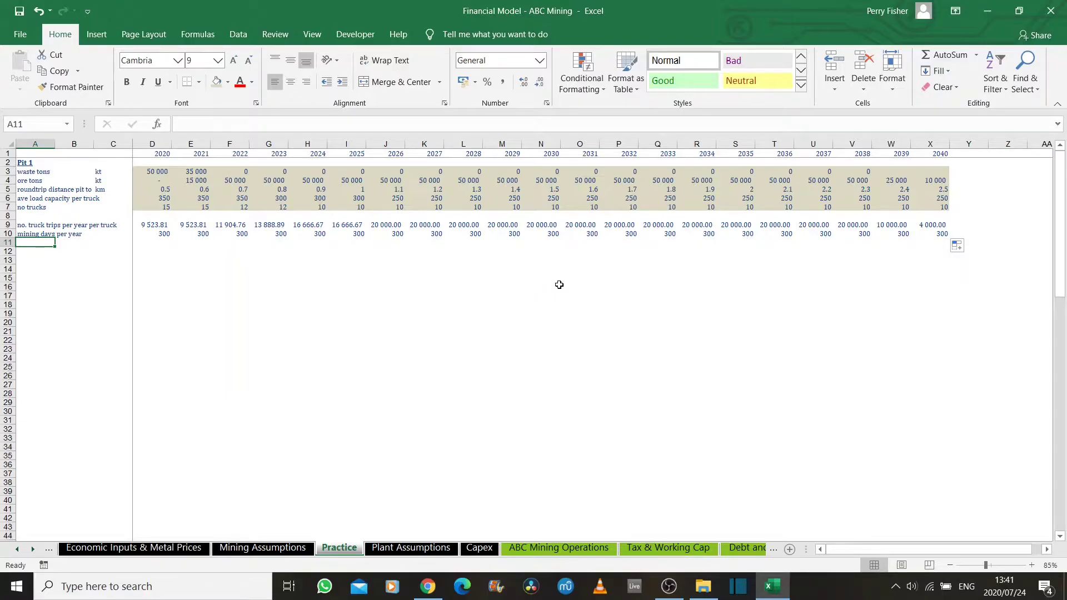
Label A11 'no. truck trips per day' after checking the rows above
key("Up")
key("Up")
key("Right")
key("Right")
key("Left")
key("Down")
key("Left")
key("Down")
type("no.")
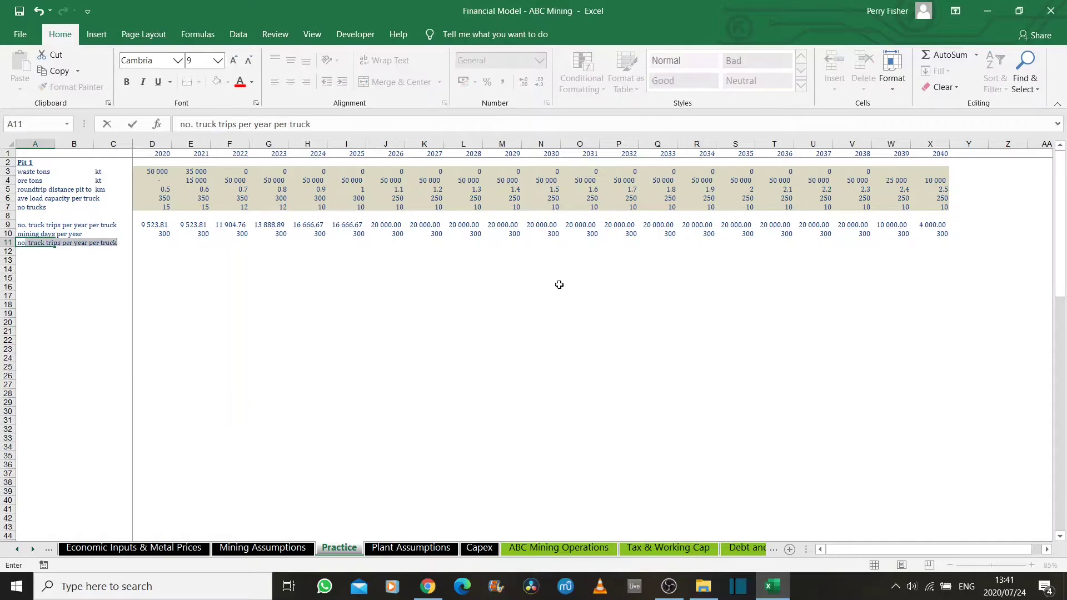
type(" truck trips per day")
key("Return")
key("Up")
key("Right")
key("Up")
key("Right")
key("Right")
key("ctrl+shift+Right")
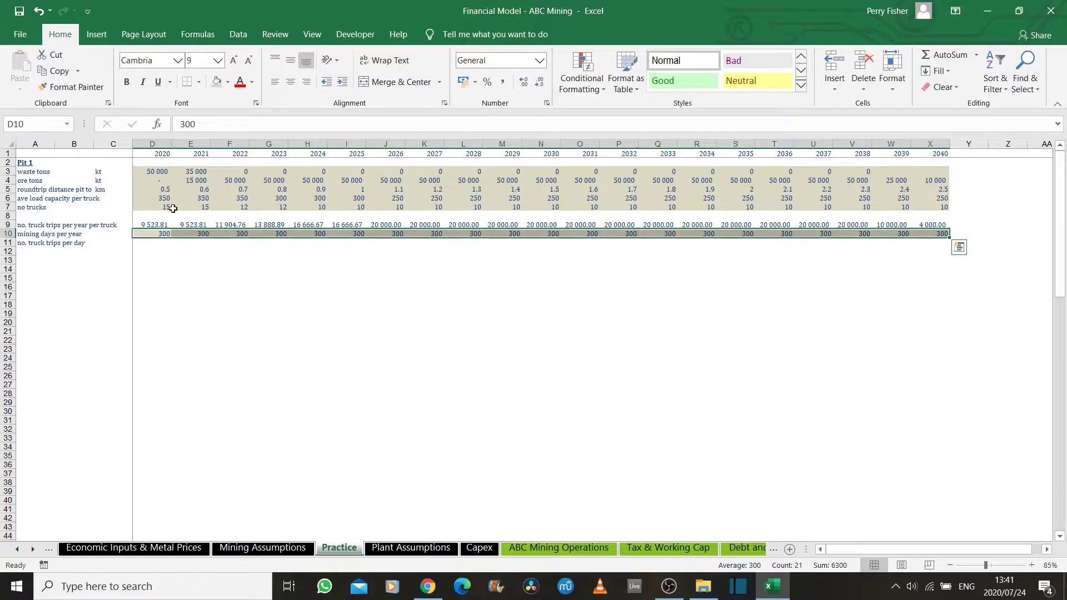
Enter =D9/D10 in D11 and fill it through X11, giving 31.75 down to 13.33
left_click(104, 245)
key("Right")
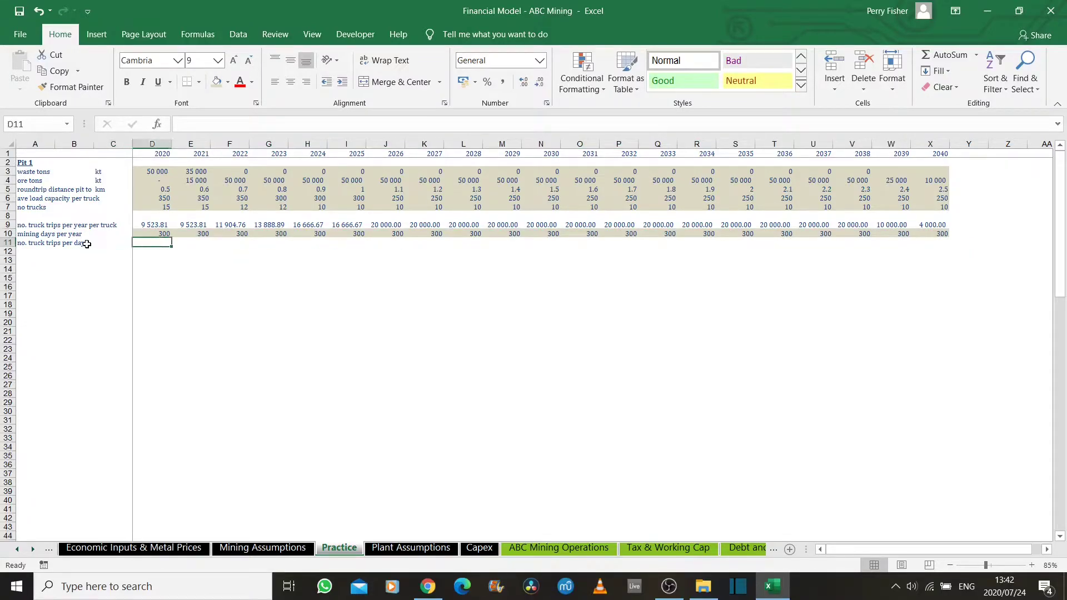
type("=")
key("Up")
key("Up")
type("/")
key("Up")
key("Return")
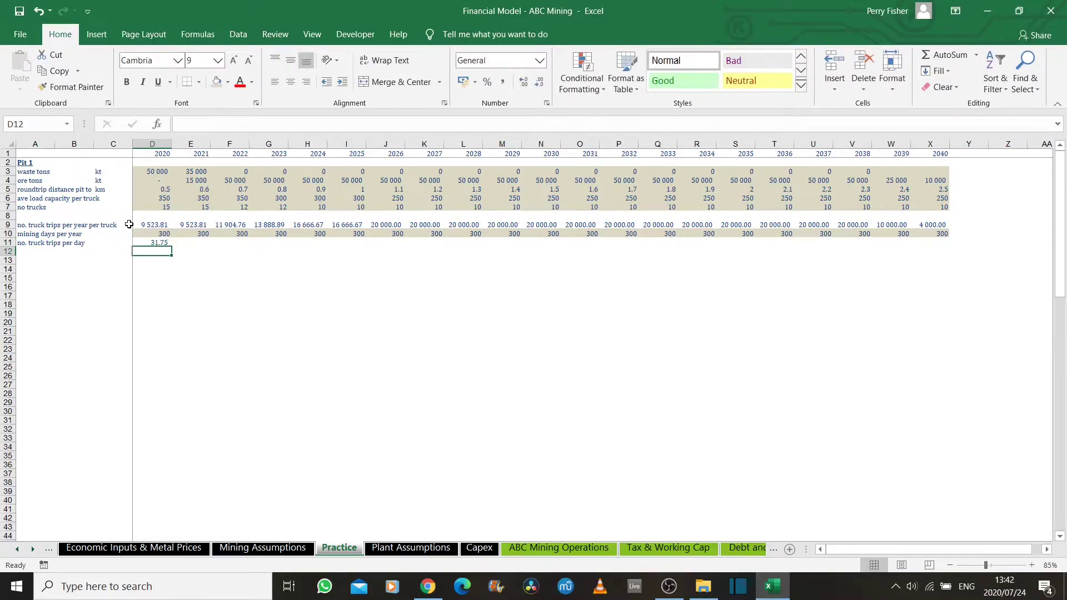
left_click(153, 243)
left_click_drag(171, 245, 947, 245)
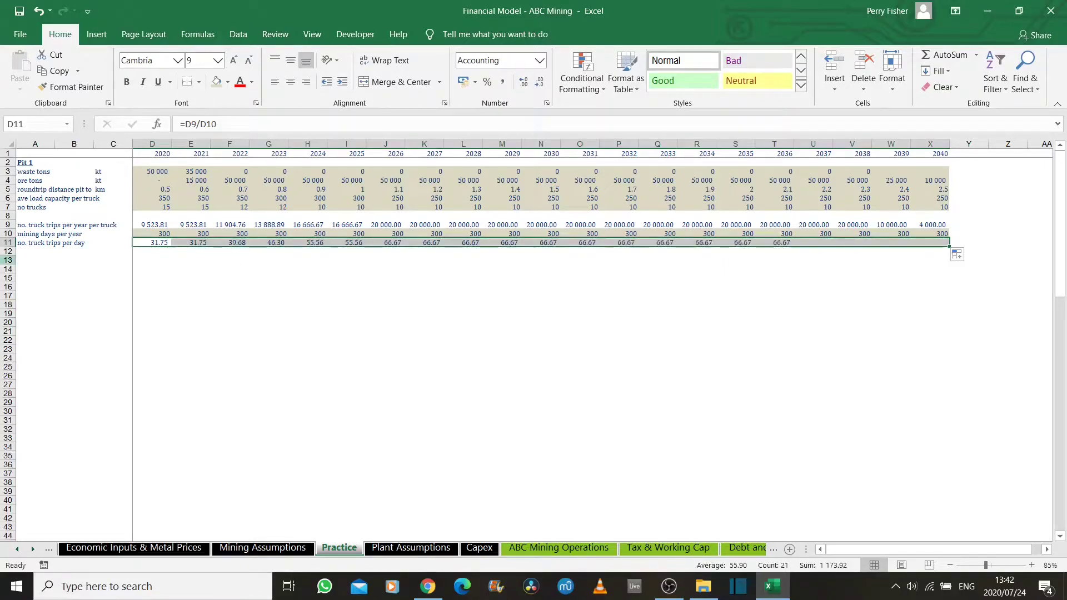
left_click(30, 251)
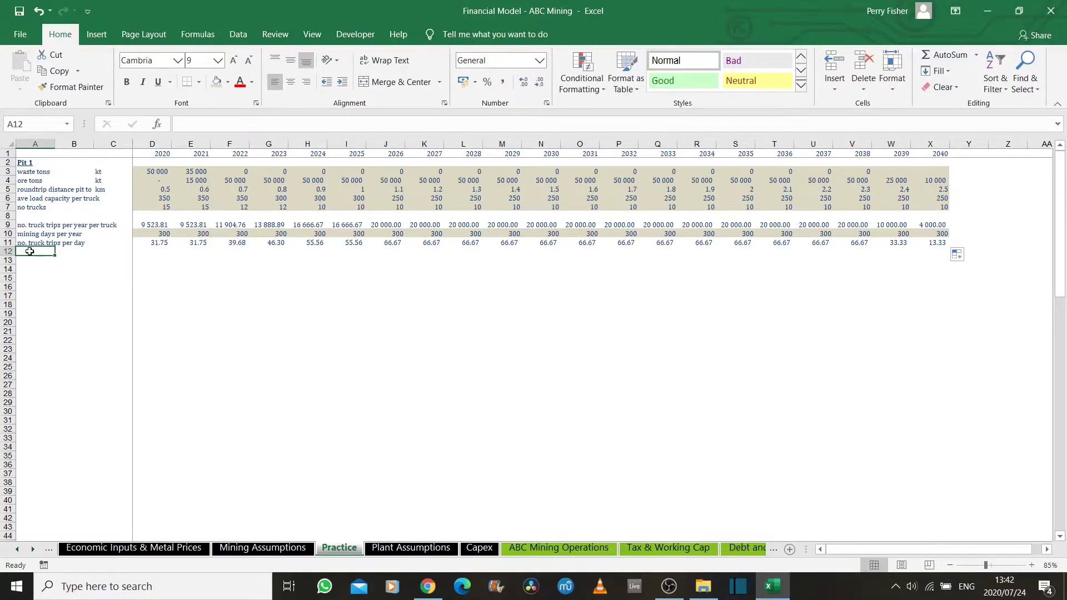
Label A12 'total distance trucked per year'
key("Up")
key("Right")
key("Right")
key("Right")
key("Left")
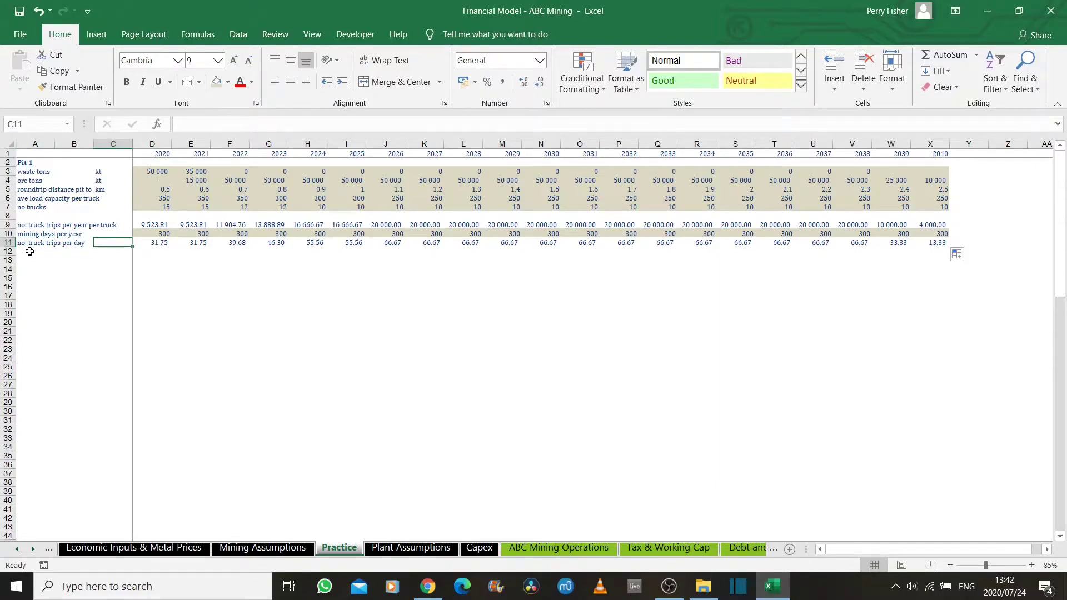
key("Right")
key("Up")
key("Up")
key("Up")
key("Up")
key("Up")
key("Up")
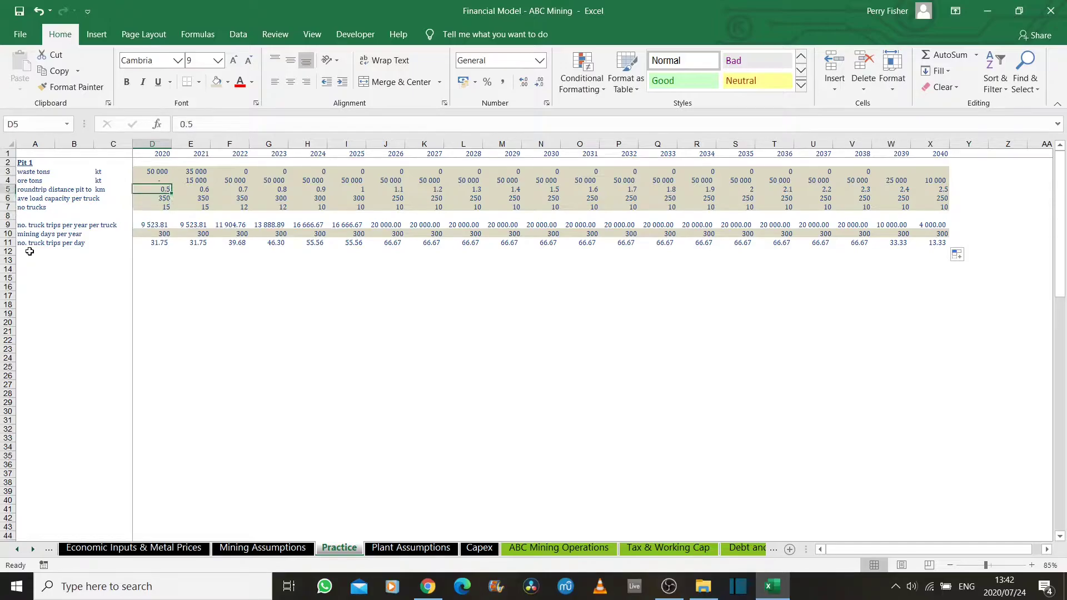
key("Down")
key("Down")
key("Down")
key("Down")
key("Down")
key("Down")
key("Left")
key("Left")
left_click(30, 252)
type("av")
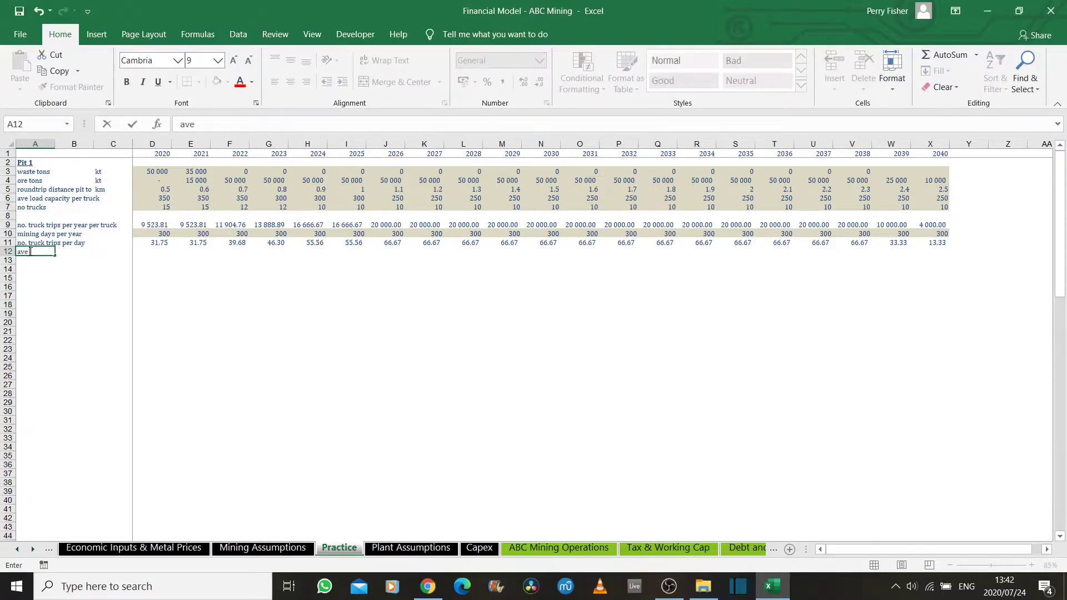
type("e dis")
key("BackSpace")
key("BackSpace")
key("BackSpace")
key("BackSpace")
key("BackSpace")
key("BackSpace")
type("total distance trucked per")
key("Right")
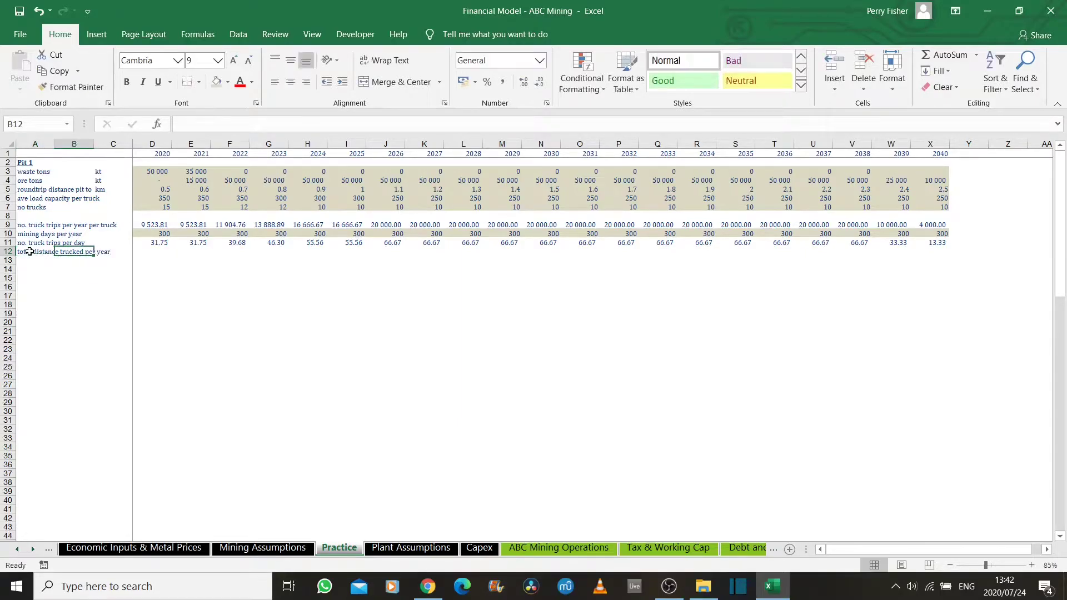
Enter a trips-per-day times roundtrip-distance formula in D12 and fill it across to 2040
key("Right")
key("Right")
key("Up")
key("Up")
key("Up")
key("Up")
key("Up")
key("Up")
key("Up")
key("Down")
key("Down")
key("Down")
key("Down")
key("Down")
key("Down")
key("Down")
type("=")
key("Up")
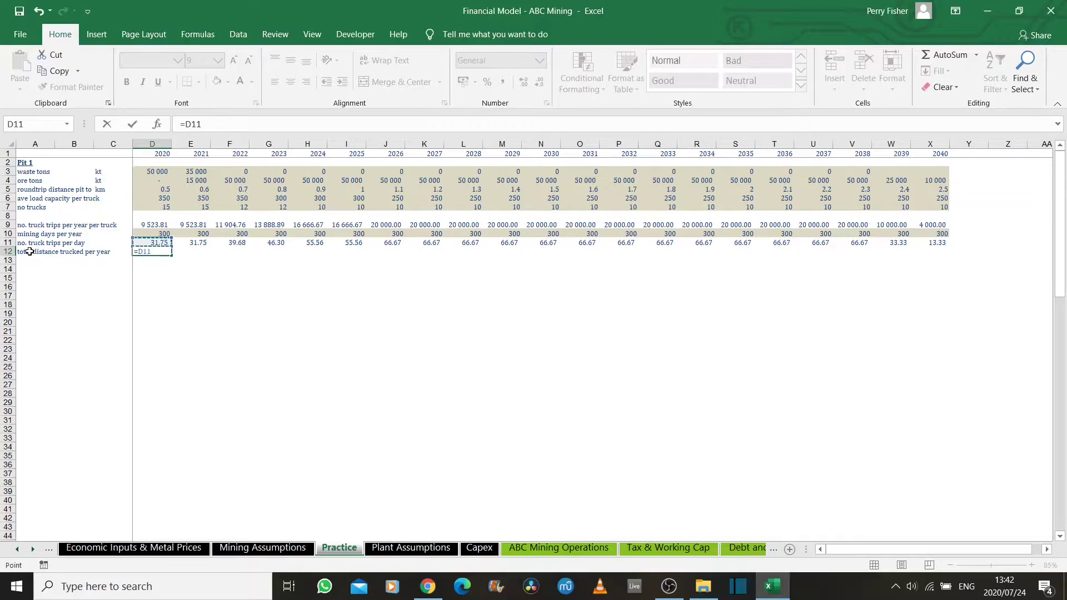
type("*")
key("Up")
key("Up")
key("Up")
key("Up")
key("Up")
key("Up")
key("Up")
key("ctrl+Return")
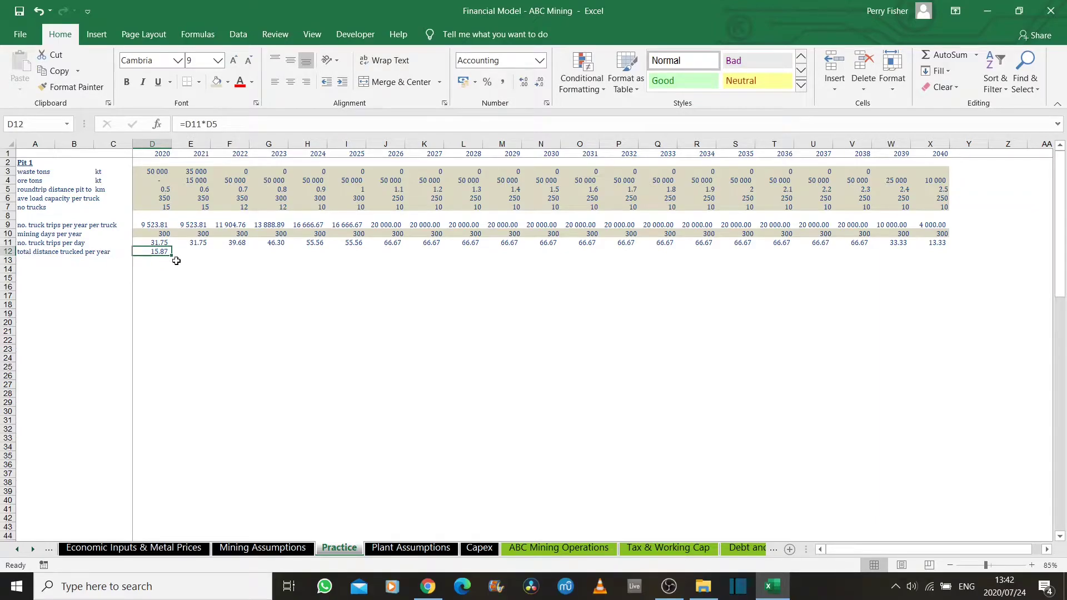
left_click_drag(171, 255, 945, 251)
left_click(89, 253)
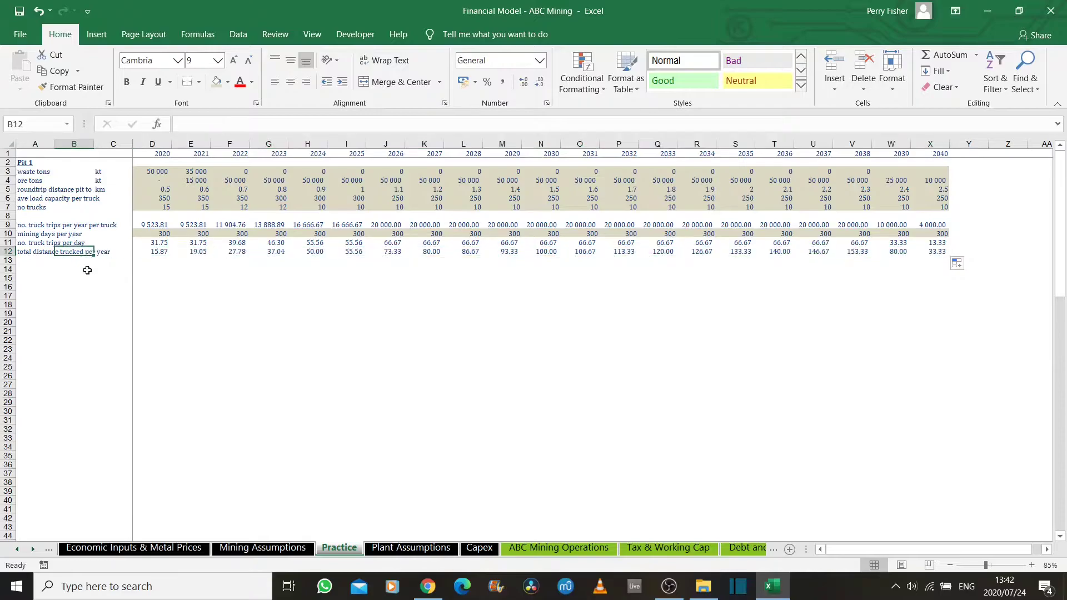
Correct the D12 formula to =D11*D5*D10 by multiplying in the mining days
key("Left")
key("Right")
key("Right")
key("Right")
key("Left")
key("Left")
key("Left")
key("Right")
key("F2")
key("Escape")
key("Left")
key("F2")
key("Escape")
key("Right")
key("Right")
key("Right")
key("F2")
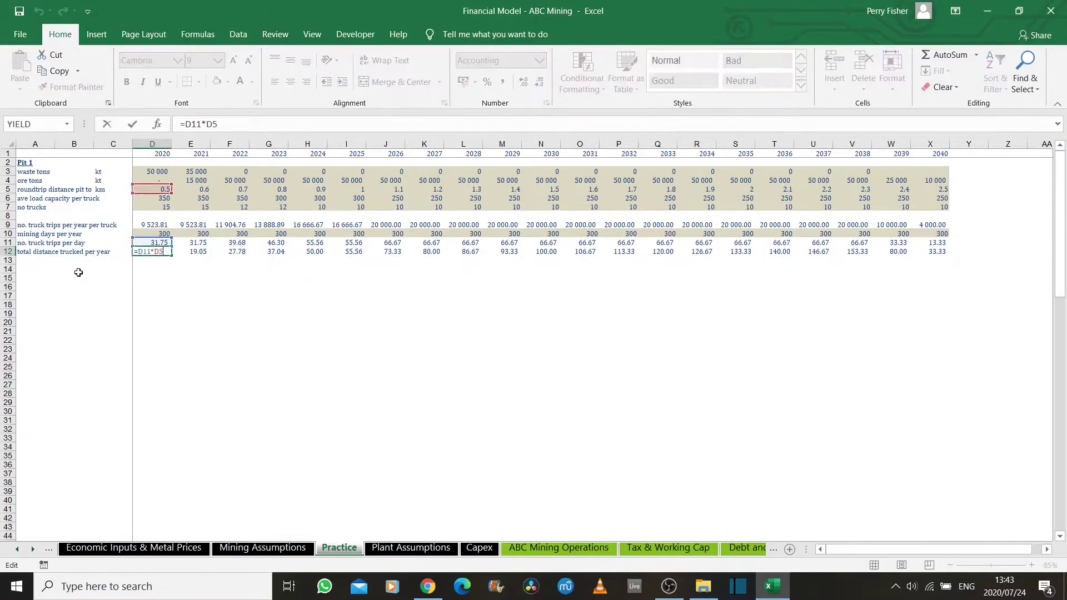
type("*")
left_click(156, 236)
key("ctrl+Return")
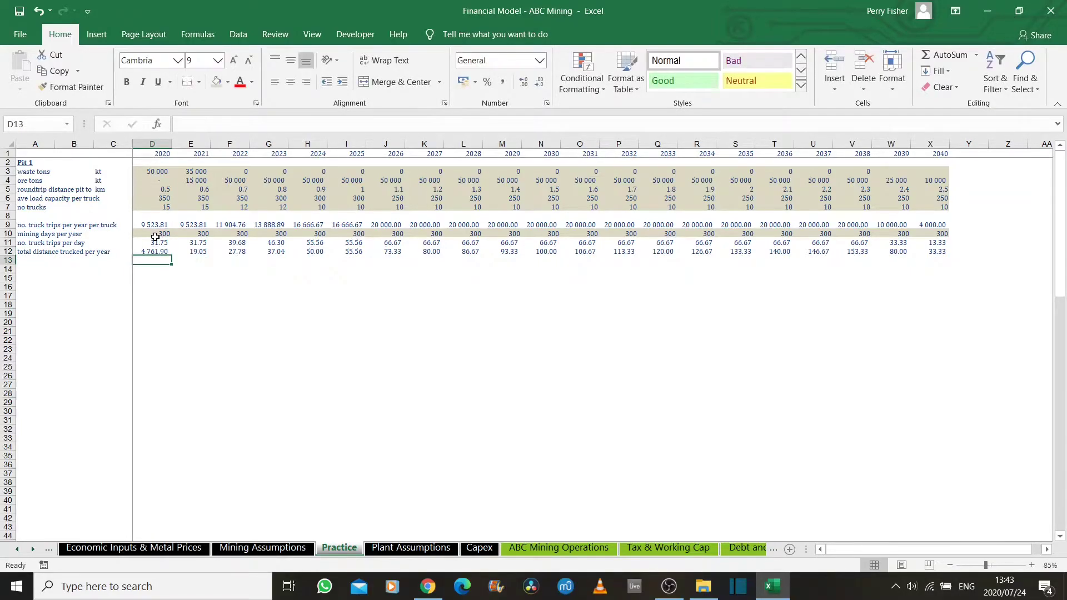
Copy D12 and Paste Special Formulas across D12:X12
key("ctrl+c")
key("ctrl+shift+Right")
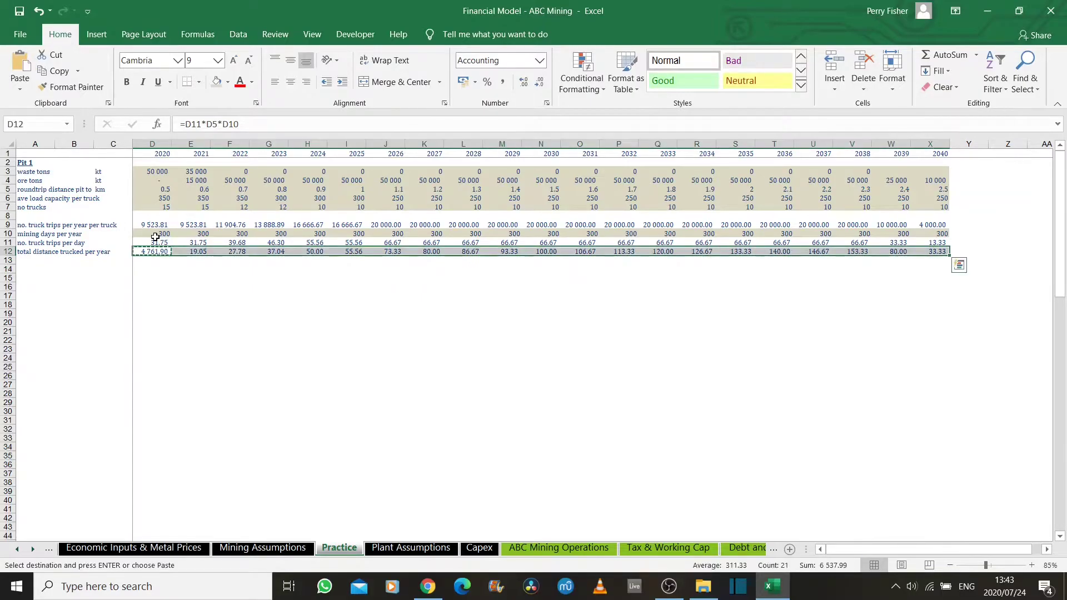
key("alt+e")
key("s")
key("f")
key("Return")
key("Escape")
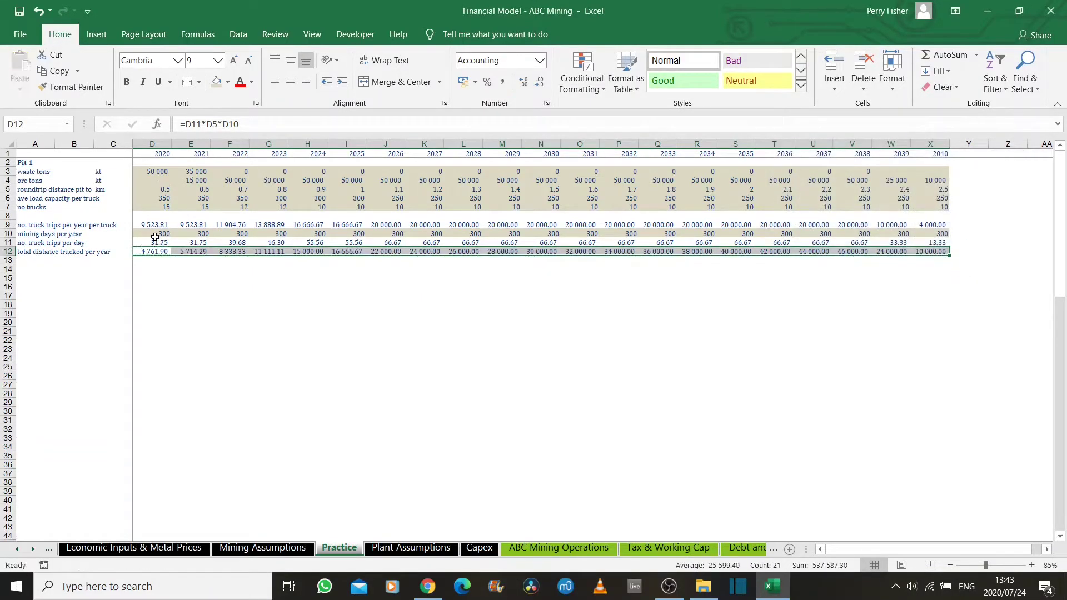
key("Home")
key("Down")
key("Right")
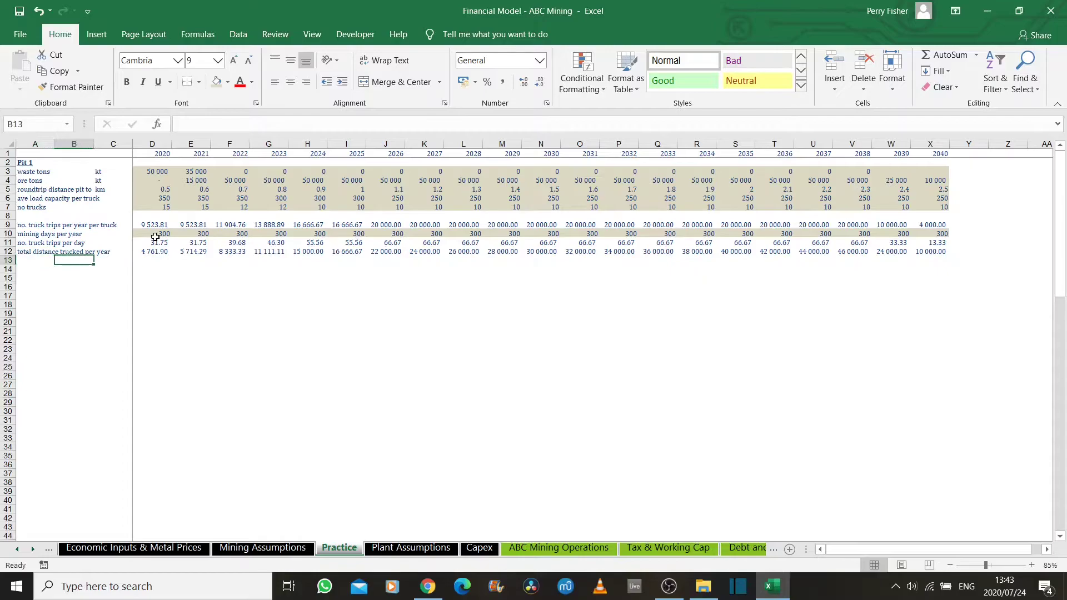
key("Right")
key("Right")
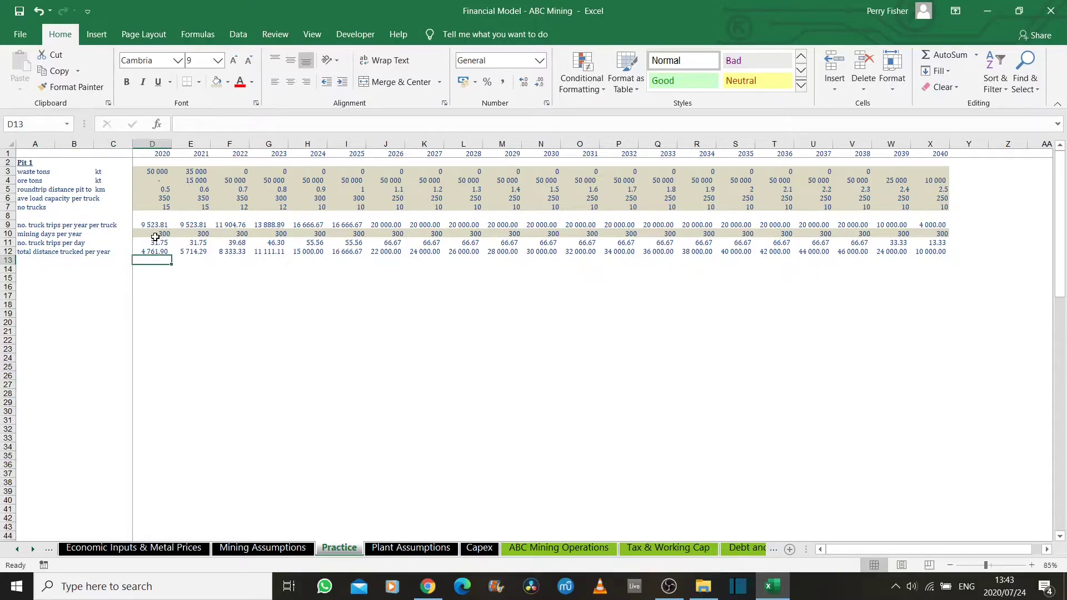
key("Left")
key("Left")
key("Left")
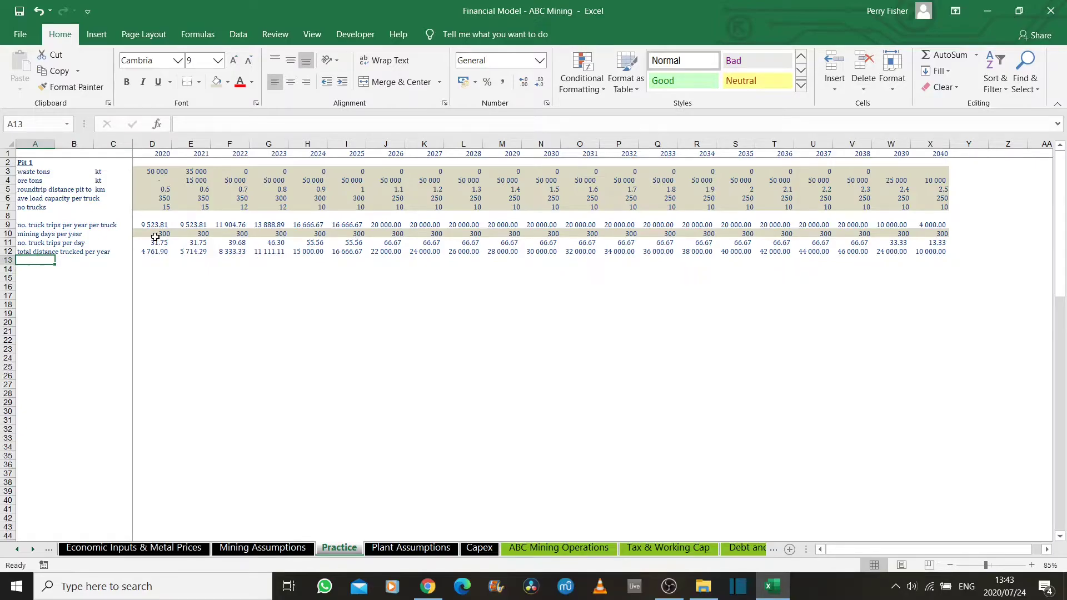
Add a 'Diesel cost per km' row in ZAR with 10 for 2020 in D14
key("Down")
type("Die")
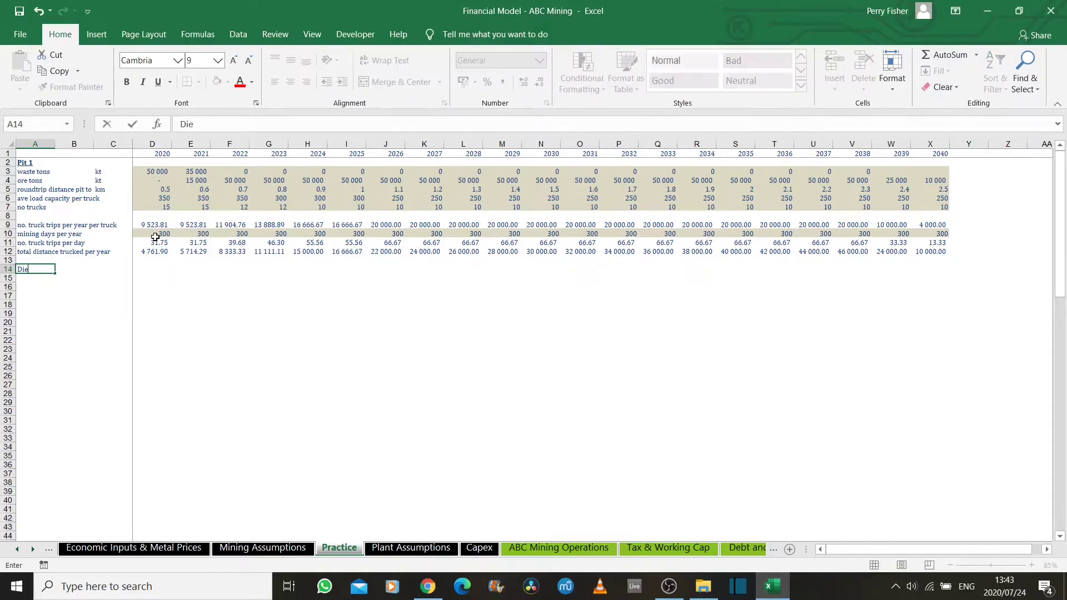
type("sel cost per km")
key("Right")
key("Right")
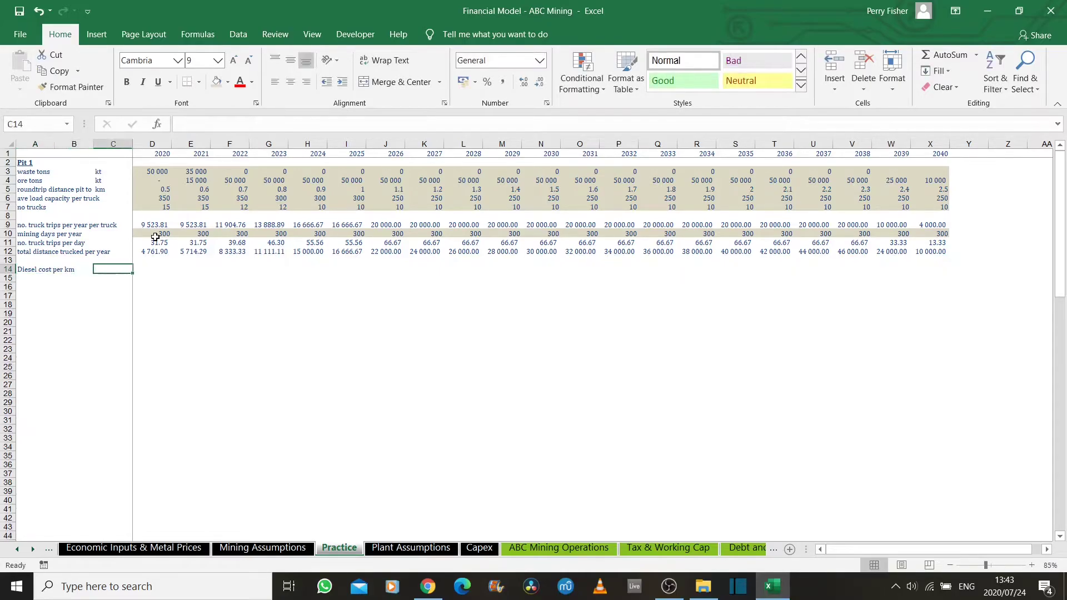
type("ZAR")
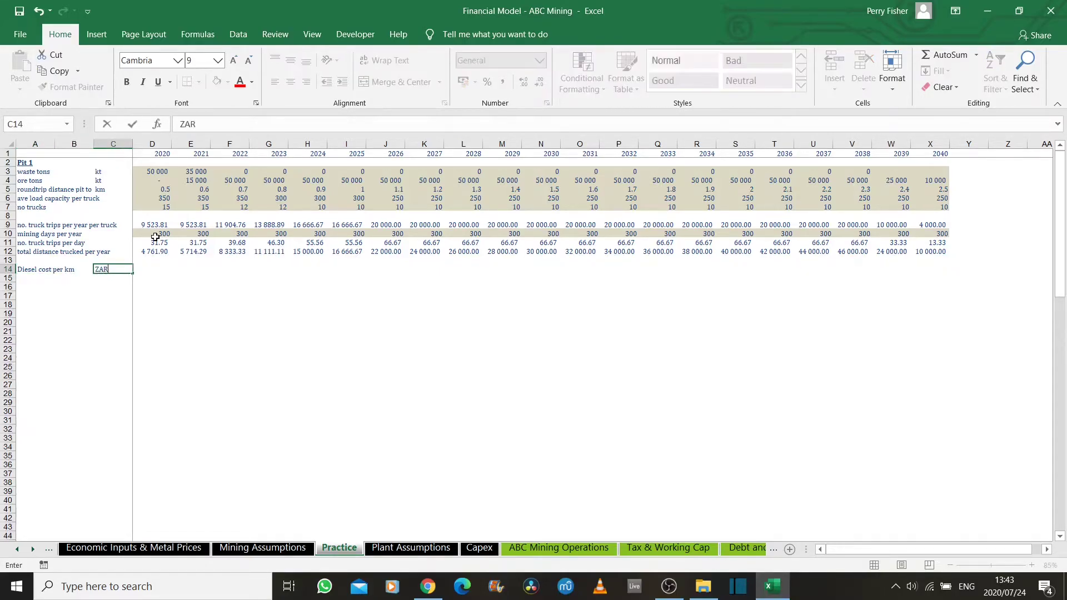
key("Right")
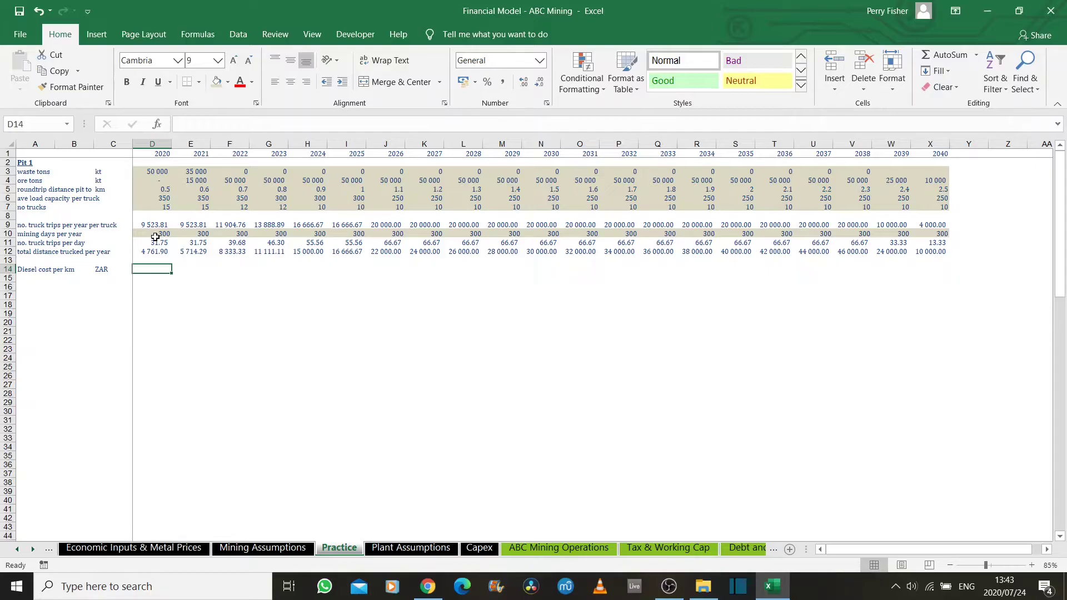
type("10")
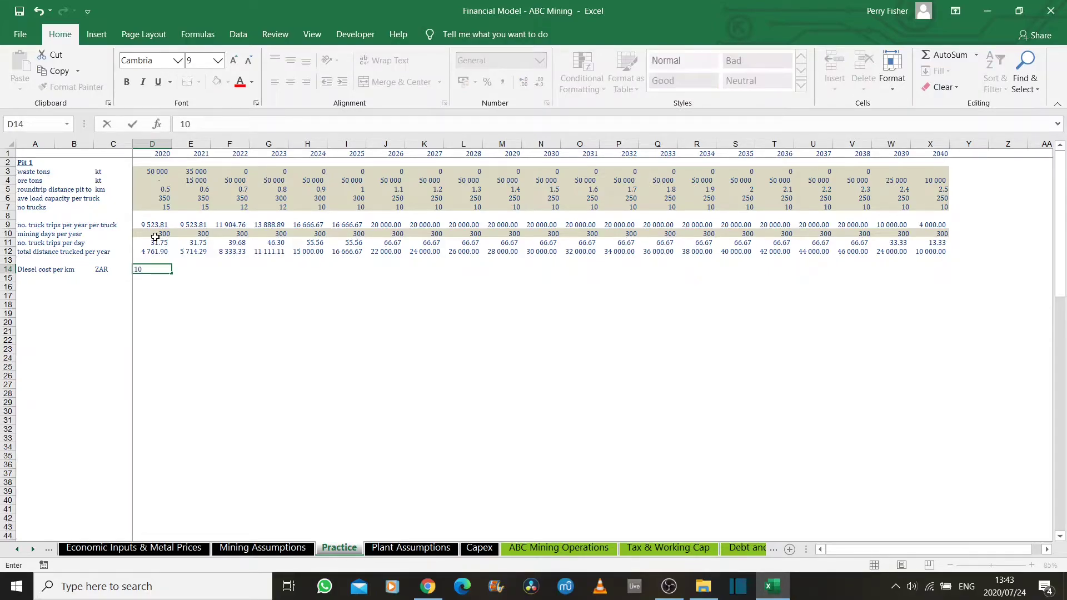
key("Return")
key("Left")
key("Right")
key("Left")
key("Right")
key("Left")
key("Left")
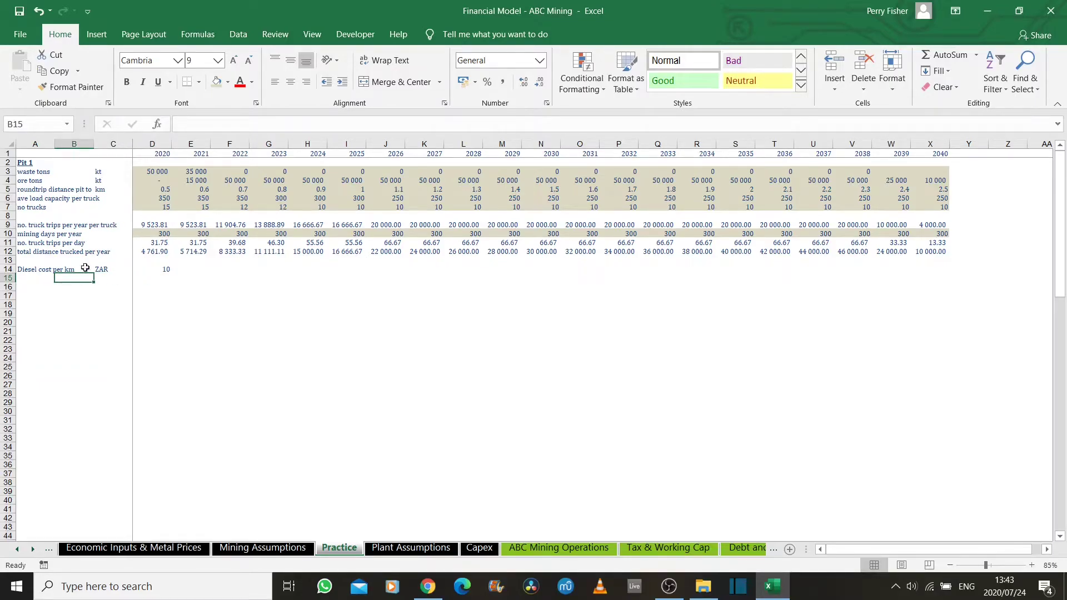
Label A15 'Total cost of diesel' and enter =D12*D14 in D15
left_click(19, 278)
type("T")
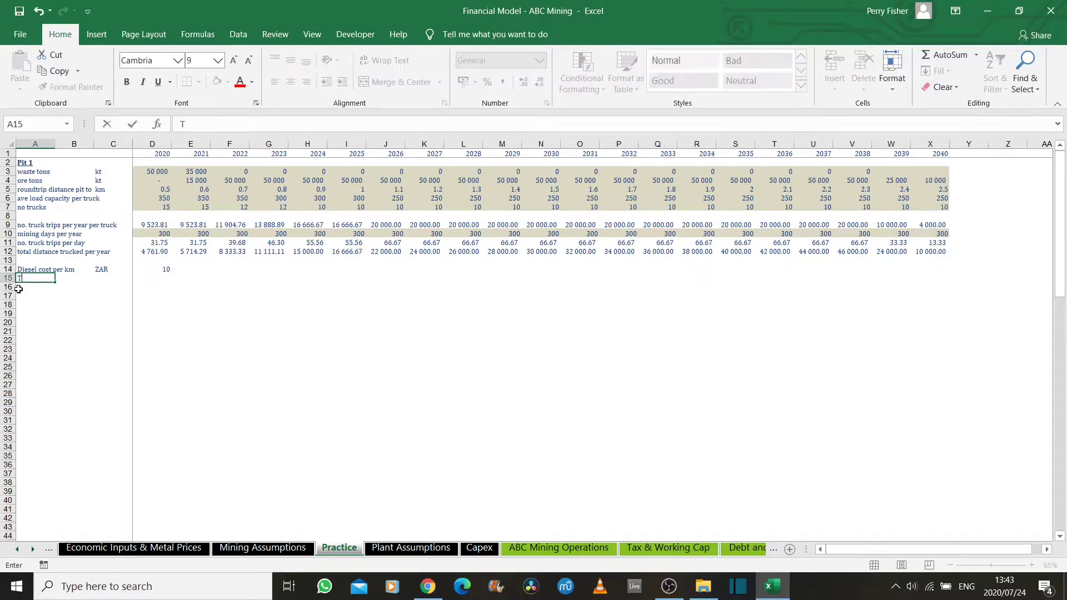
type("otal cost of diese")
key("Right")
key("Right")
key("Right")
key("Up")
key("Up")
key("Up")
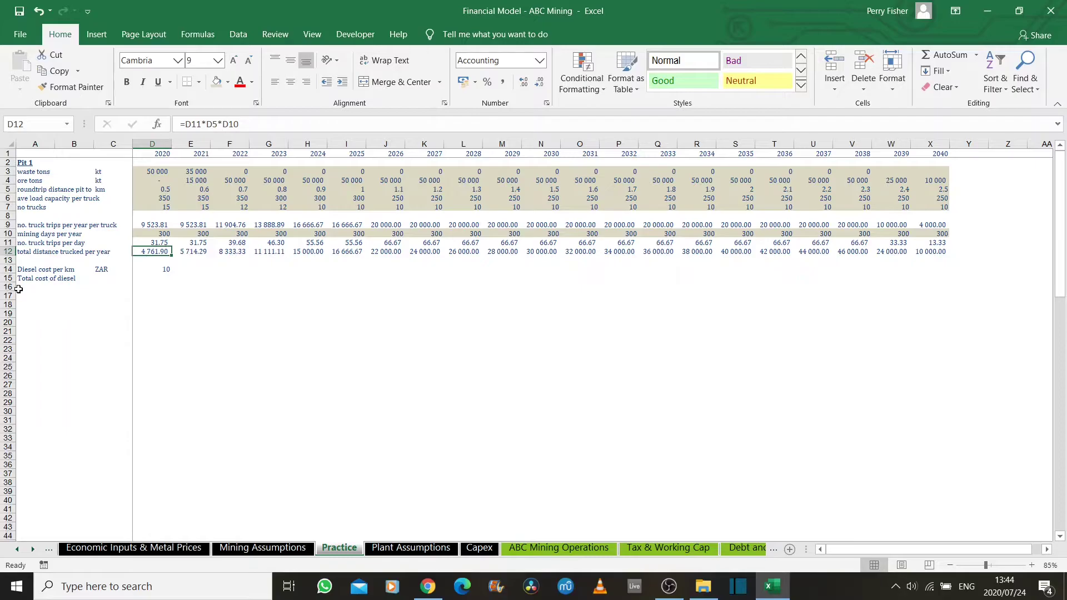
key("Down")
key("Down")
key("Down")
type("=")
key("Up")
key("Up")
key("Up")
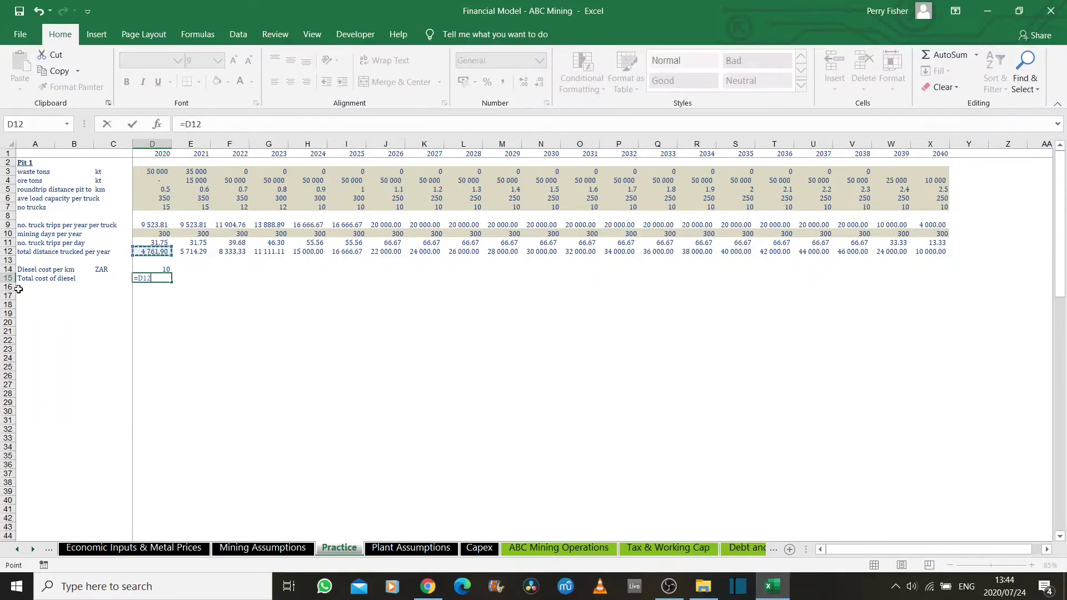
type("*")
key("Up")
key("Return")
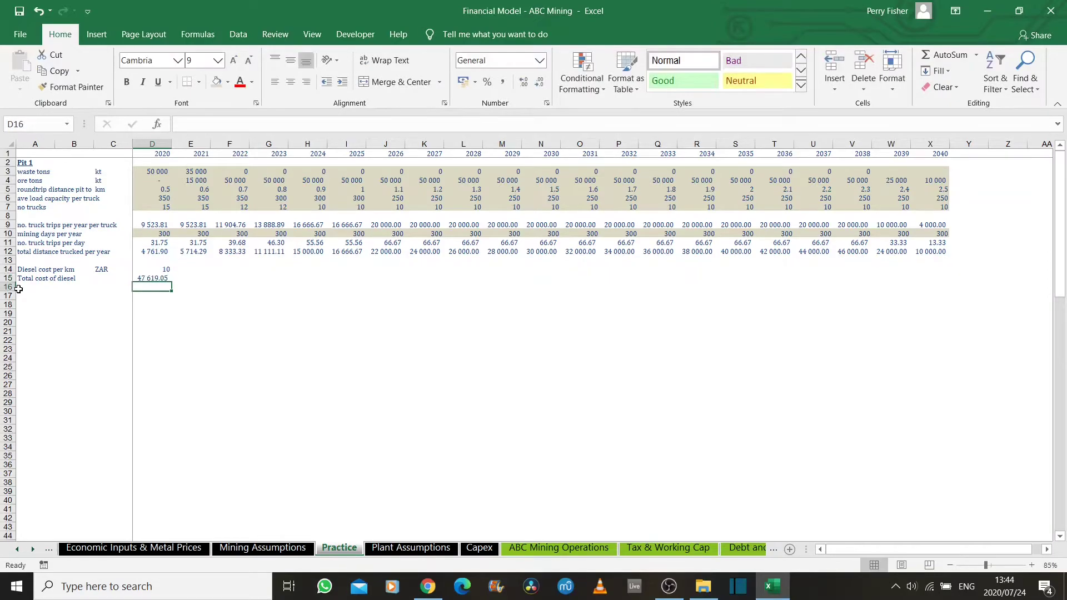
Fill D14:D15 right to column X, through 2040
key("Up")
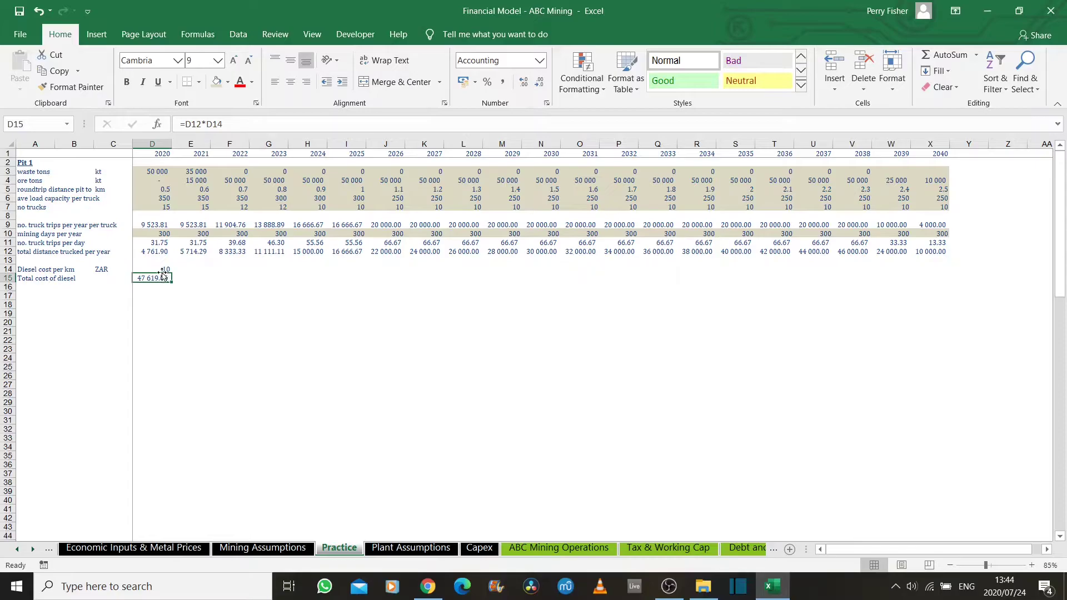
left_click_drag(161, 269, 941, 279)
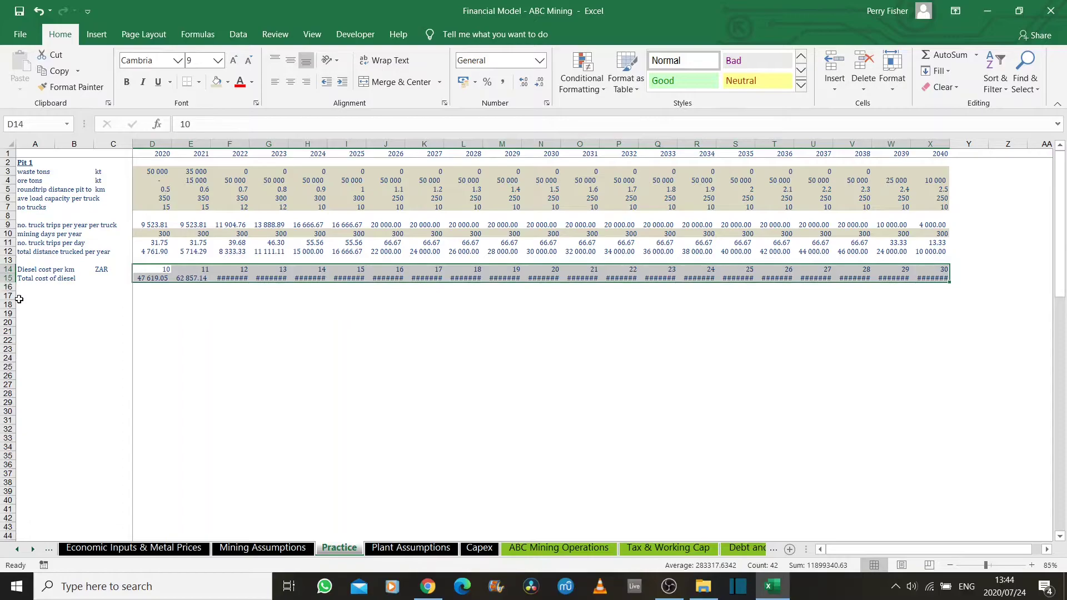
left_click(277, 350)
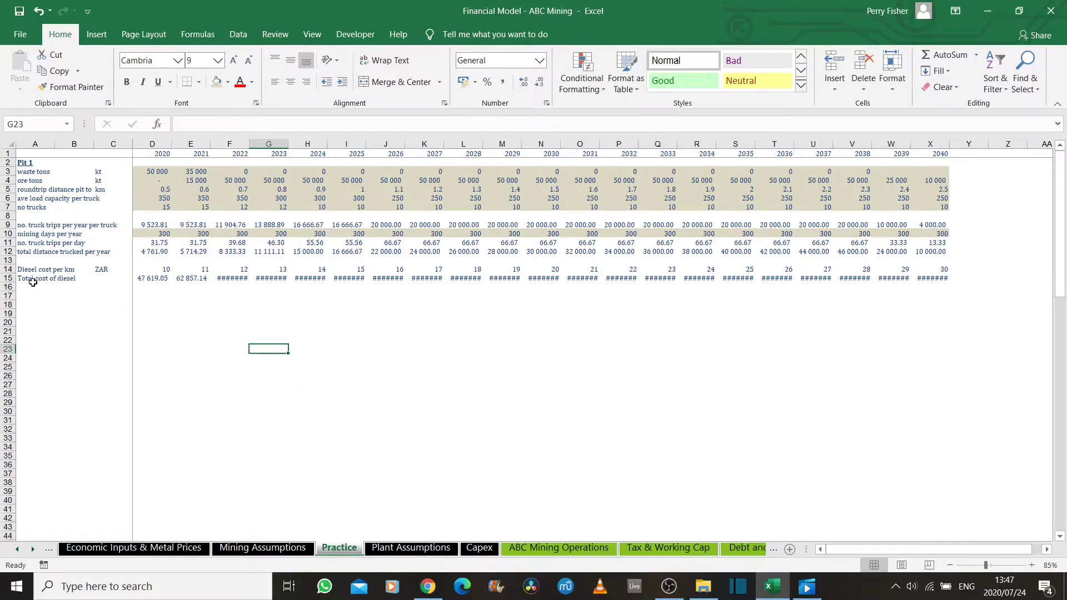
Autofit every column on the sheet so all values show in full
left_click(8, 144)
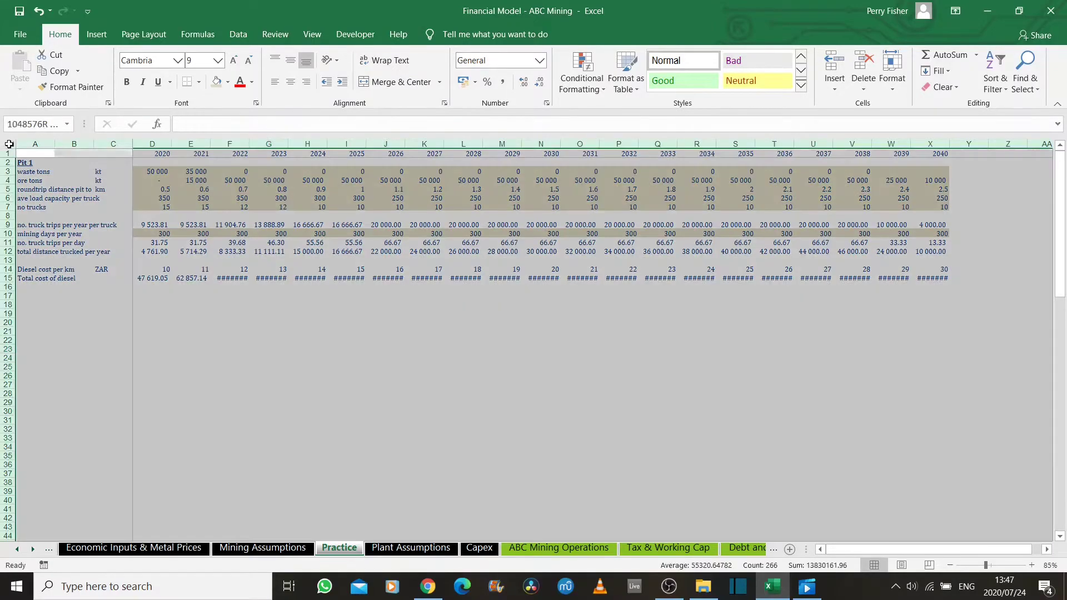
double_click(366, 144)
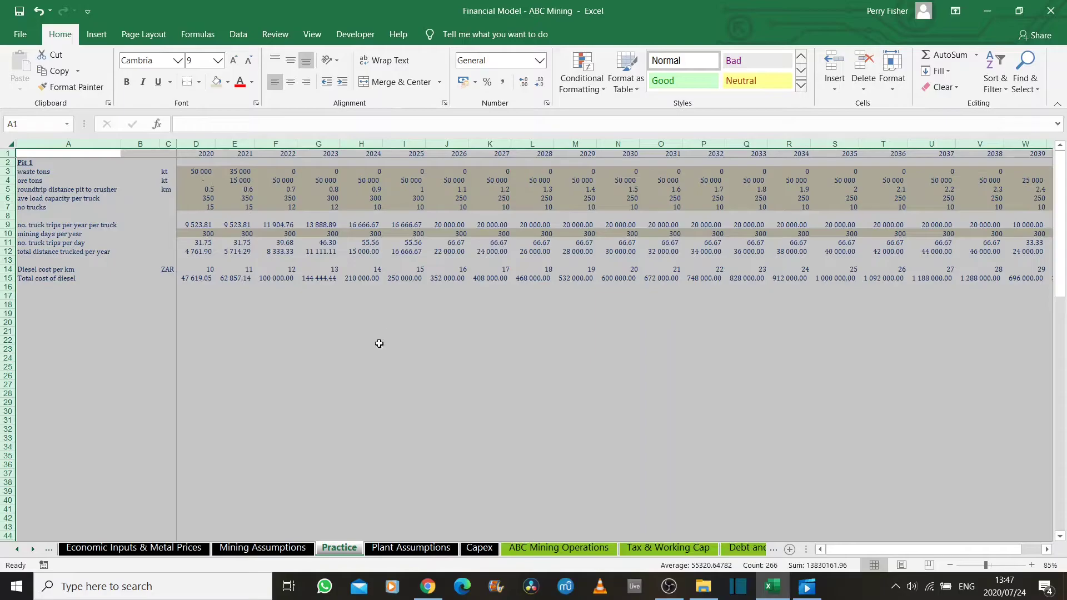
left_click(87, 278)
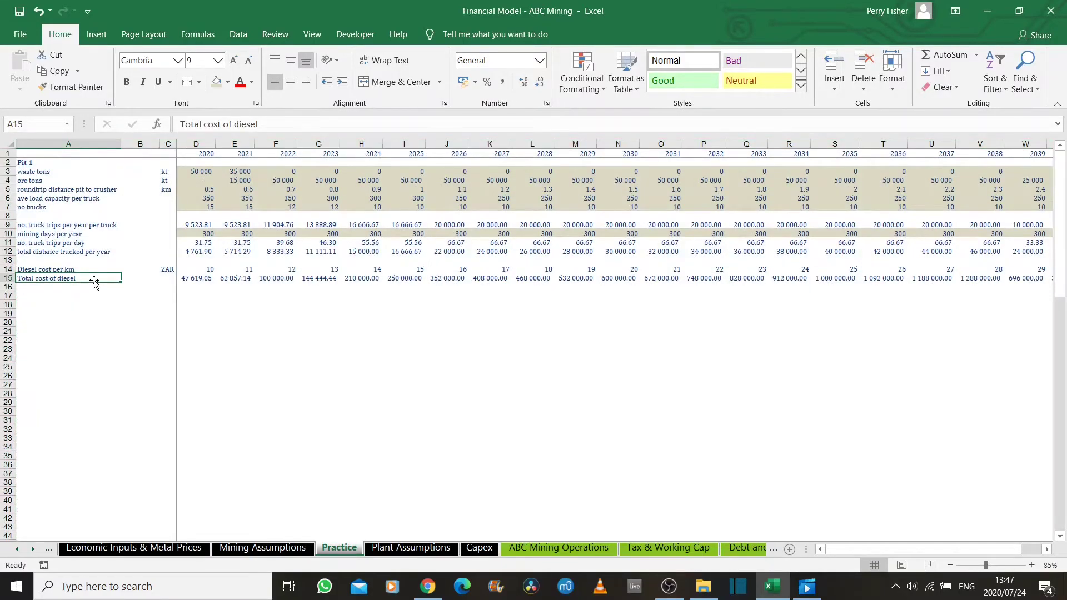
key("Right")
key("Right")
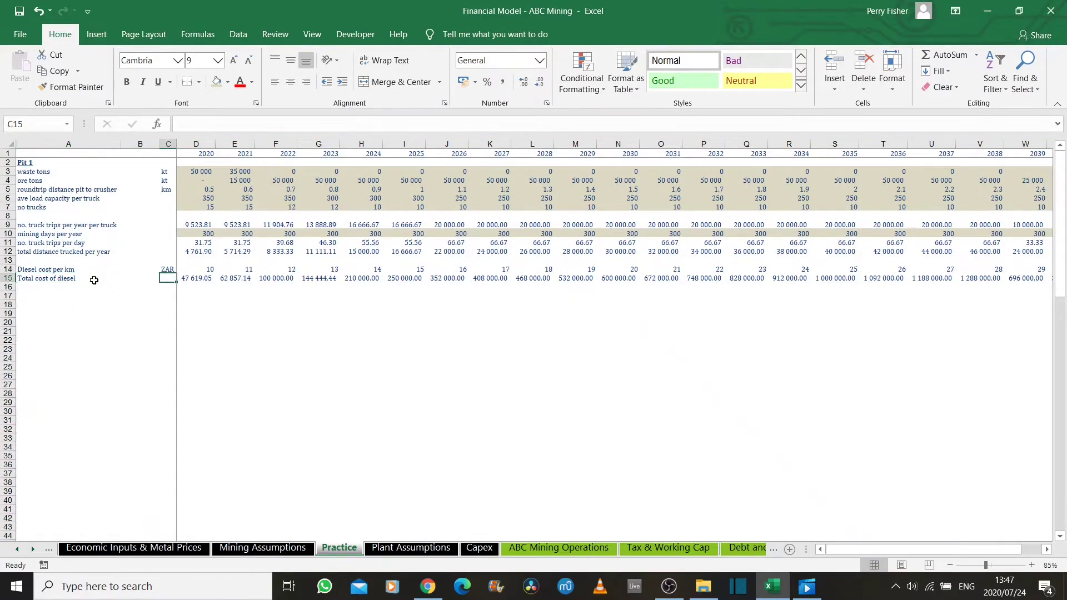
key("Right")
key("Left")
Give Total cost of diesel a ZAR'm unit and =D12*D14/1000000, pasting formulas through 2040
type("ZAR")
key("Right")
type("=D12*D14")
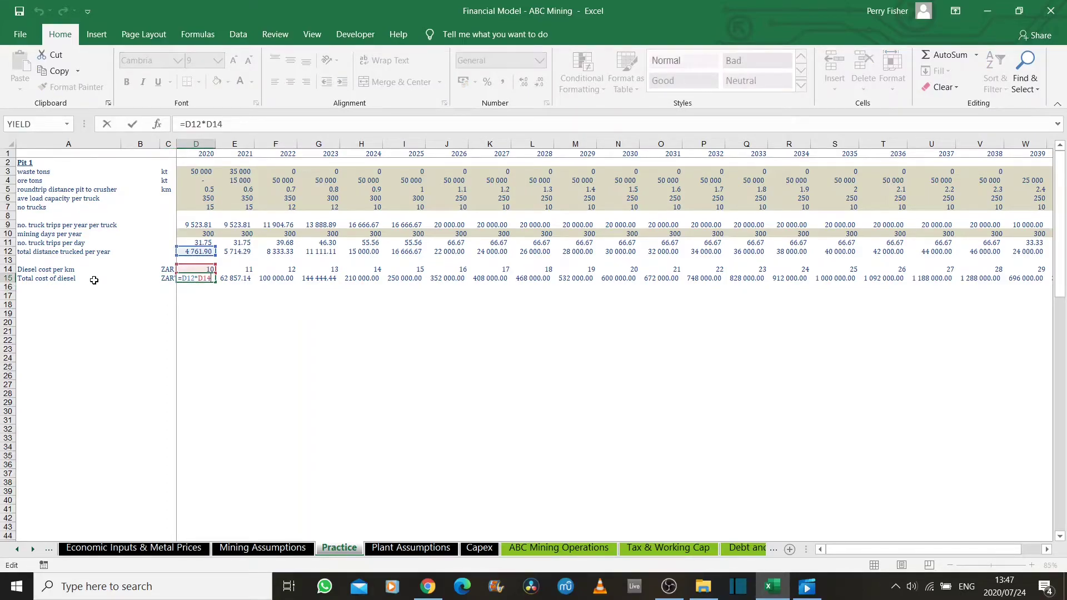
type("/1000000")
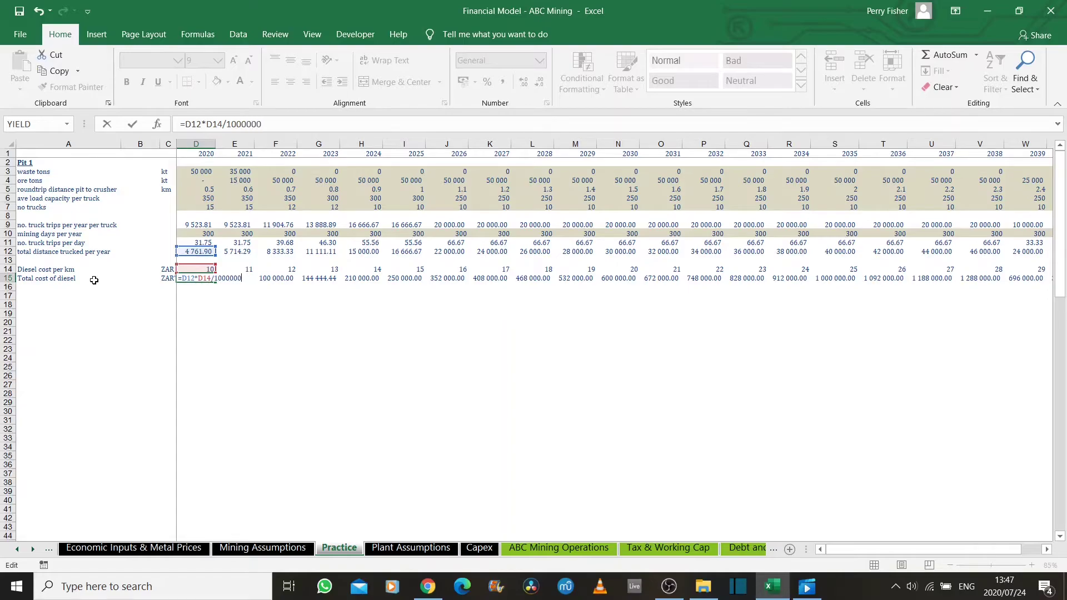
key("ctrl+Return")
key("ctrl+c")
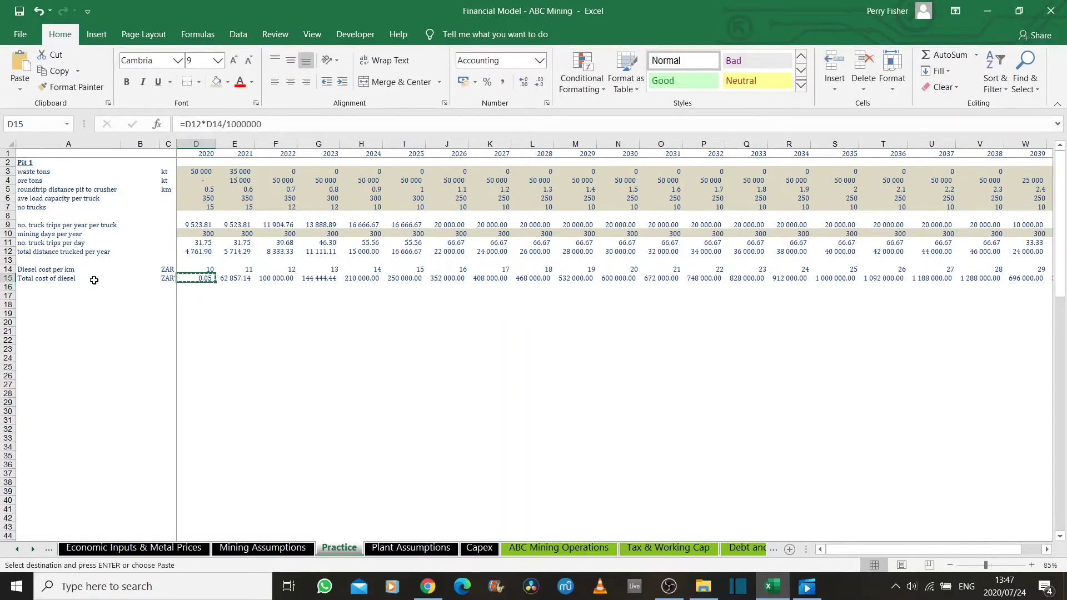
key("Right")
key("ctrl+shift+Right")
key("alt+e")
key("s")
key("f")
key("Return")
Review the copied diesel cost and truck trips per day formulas across the years
key("Left")
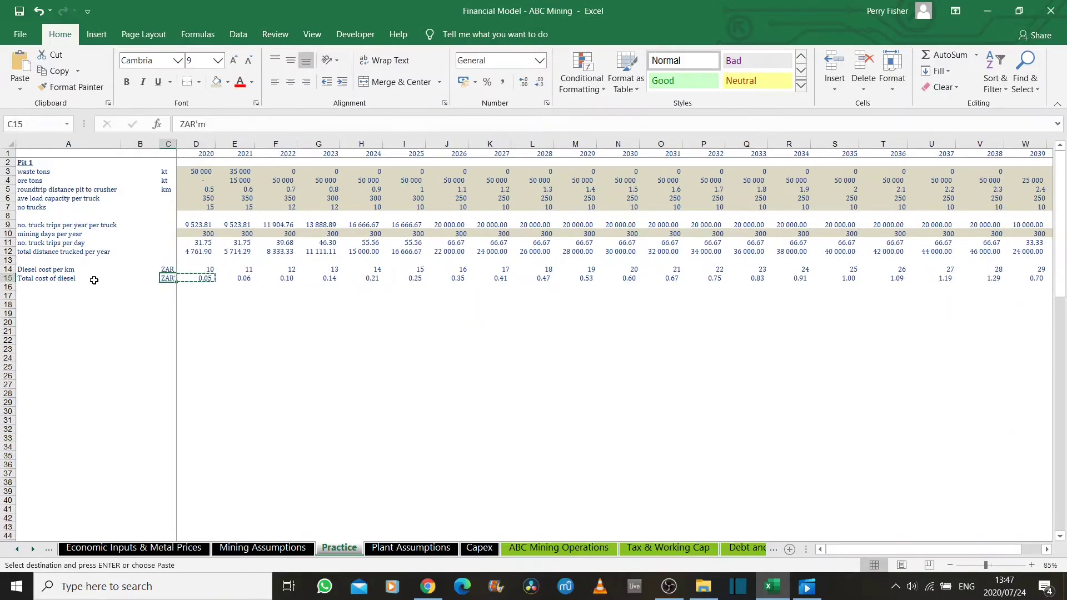
key("Right")
key("Right")
key("Right")
key("Right")
key("Right")
key("Left")
key("Left")
key("Left")
key("Up")
key("Up")
key("Up")
key("Left")
key("Left")
key("Up")
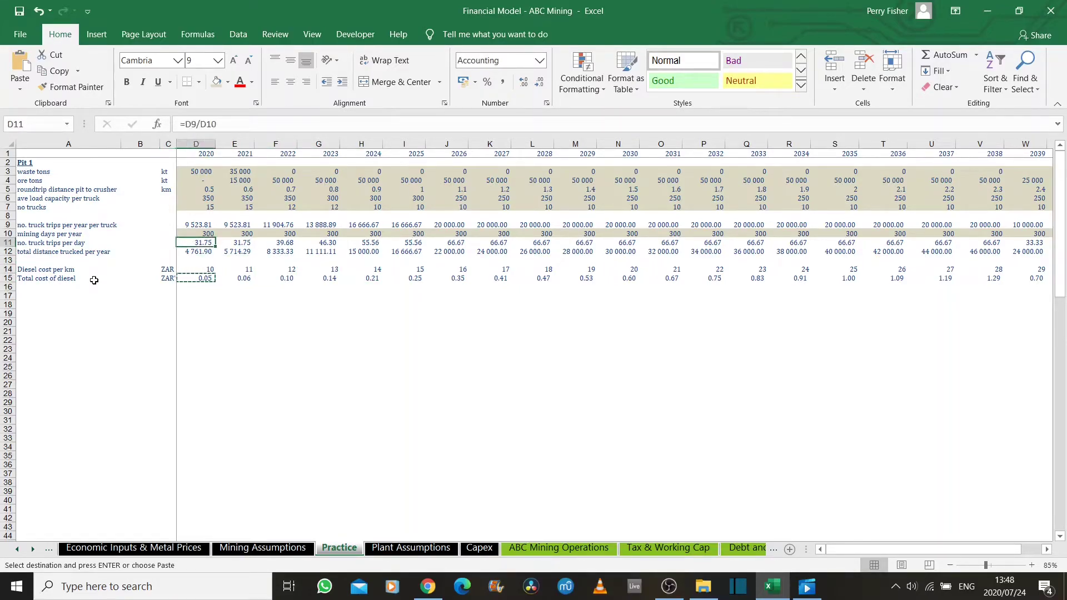
key("Right")
key("Right")
key("Left")
key("Right")
key("Right")
key("Right")
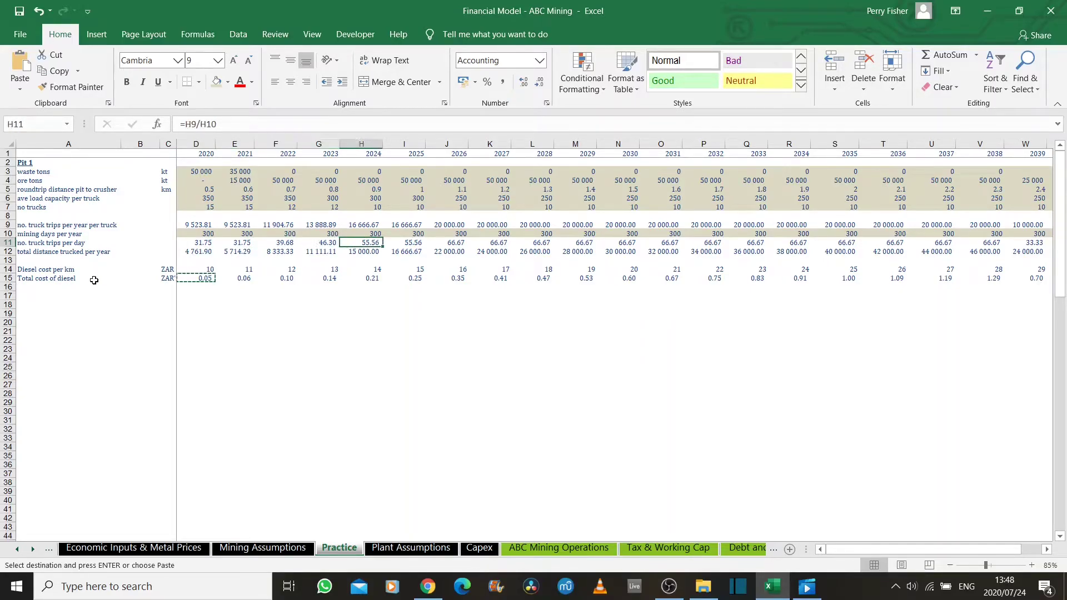
key("Left")
key("Left")
key("Left")
key("Left")
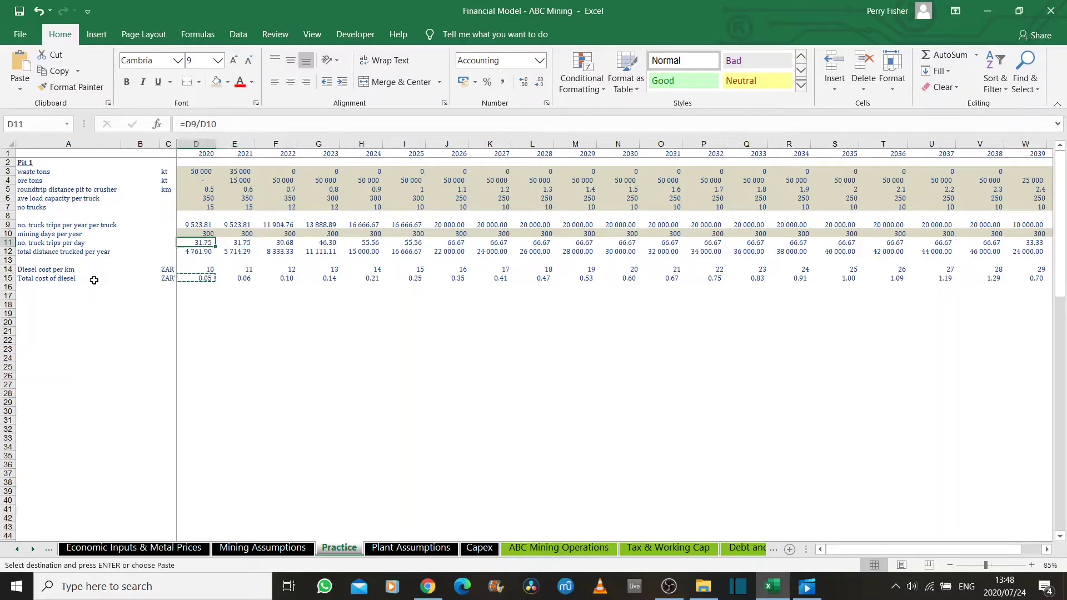
key("Right")
key("Left")
key("Left")
key("Right")
key("Right")
key("Right")
key("Right")
key("Right")
key("Right")
key("Left")
key("Left")
key("Right")
key("Right")
key("Right")
key("Right")
key("Right")
key("Right")
key("Right")
key("Right")
key("Left")
key("Home")
key("Right")
key("Right")
key("Down")
key("Left")
key("Left")
key("Down")
key("Down")
key("Down")
key("Down")
key("Down")
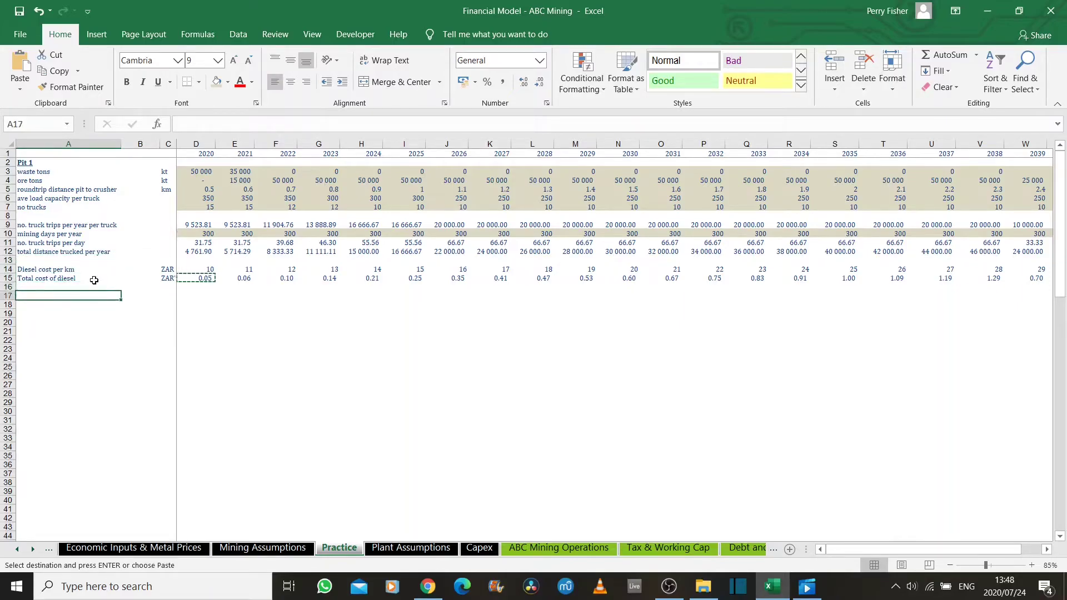
key("Down")
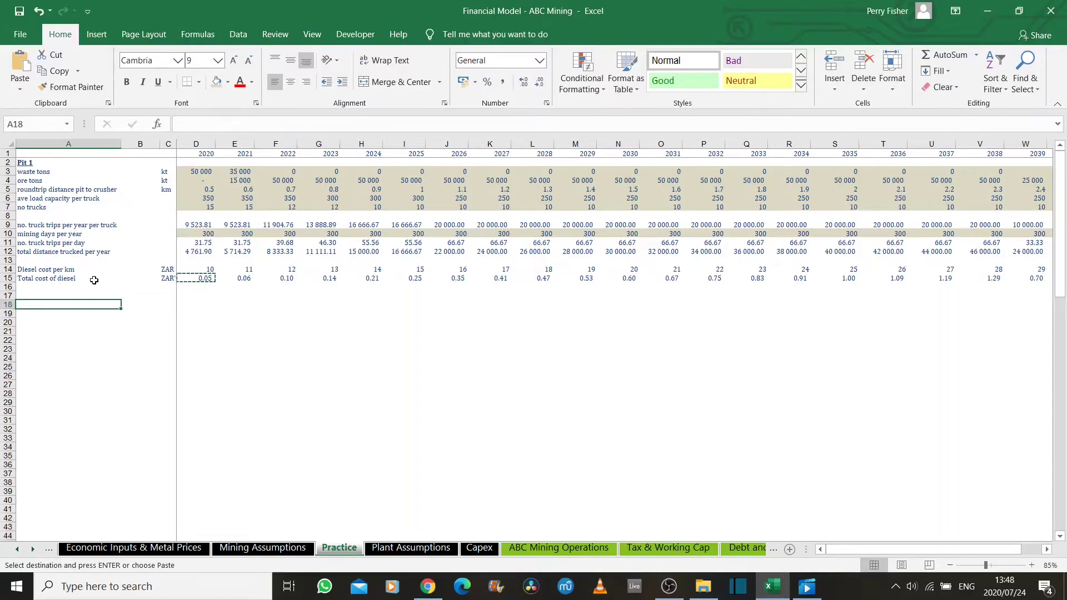
Add an 'Explosives' row priced in ZAR/t with 500 for 2020
type("Explosives")
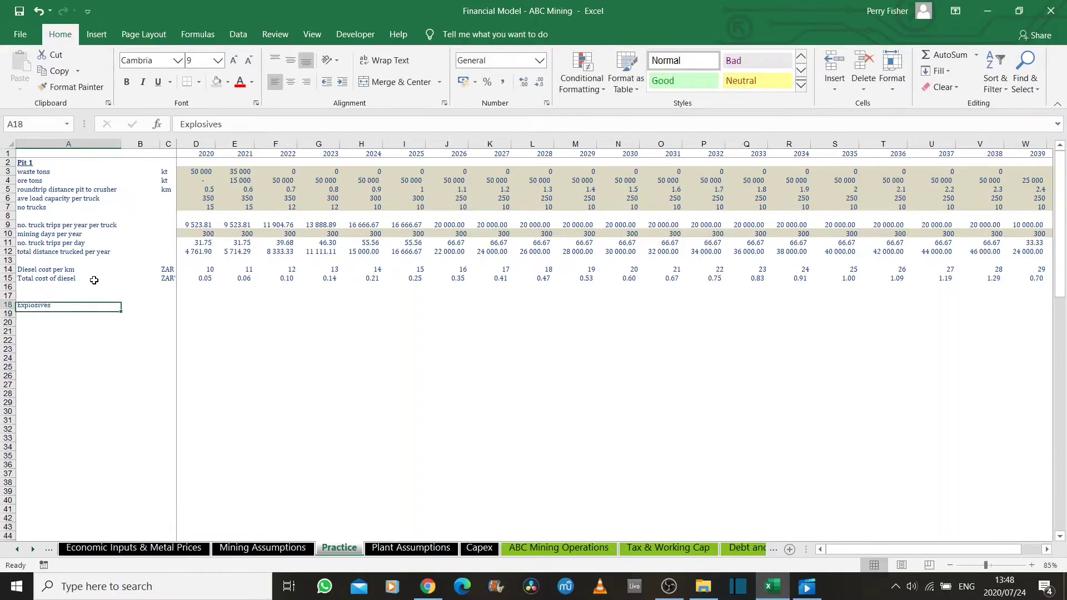
key("Tab")
key("Tab")
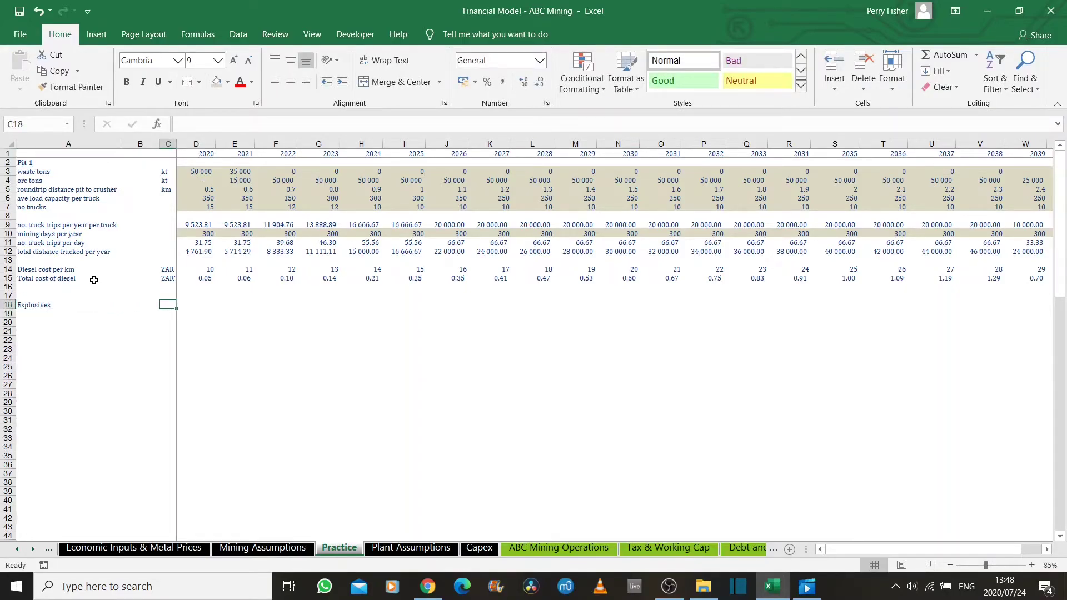
type("ZAR")
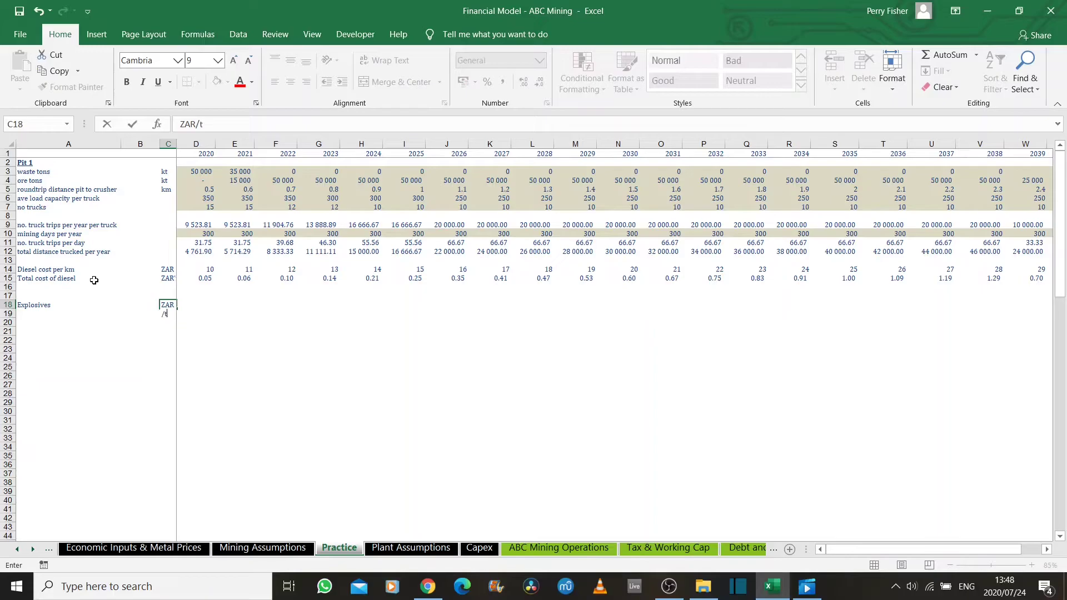
type("/t")
key("Tab")
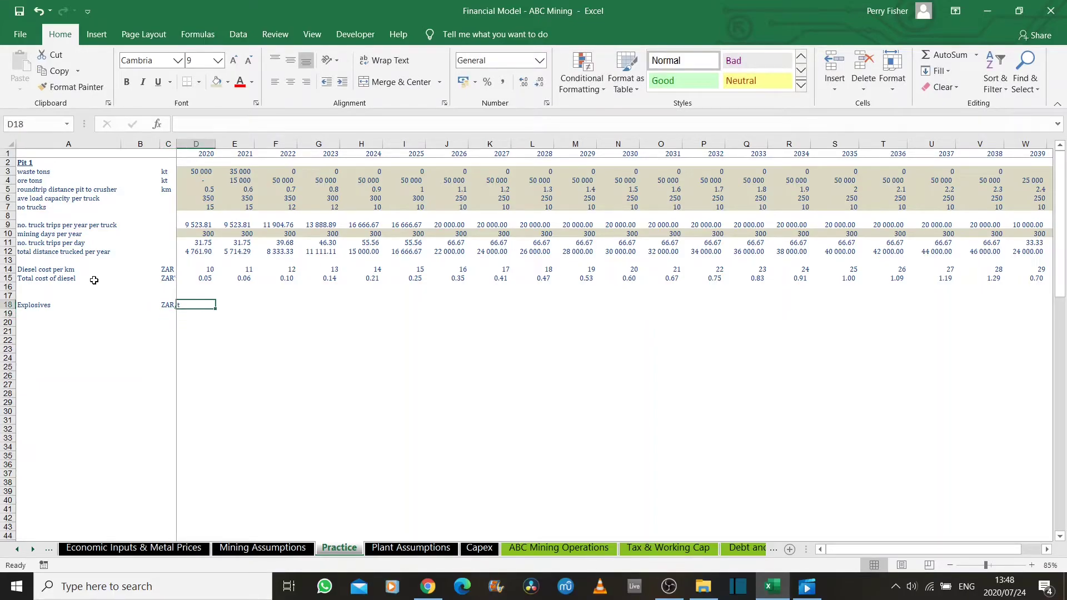
type("500")
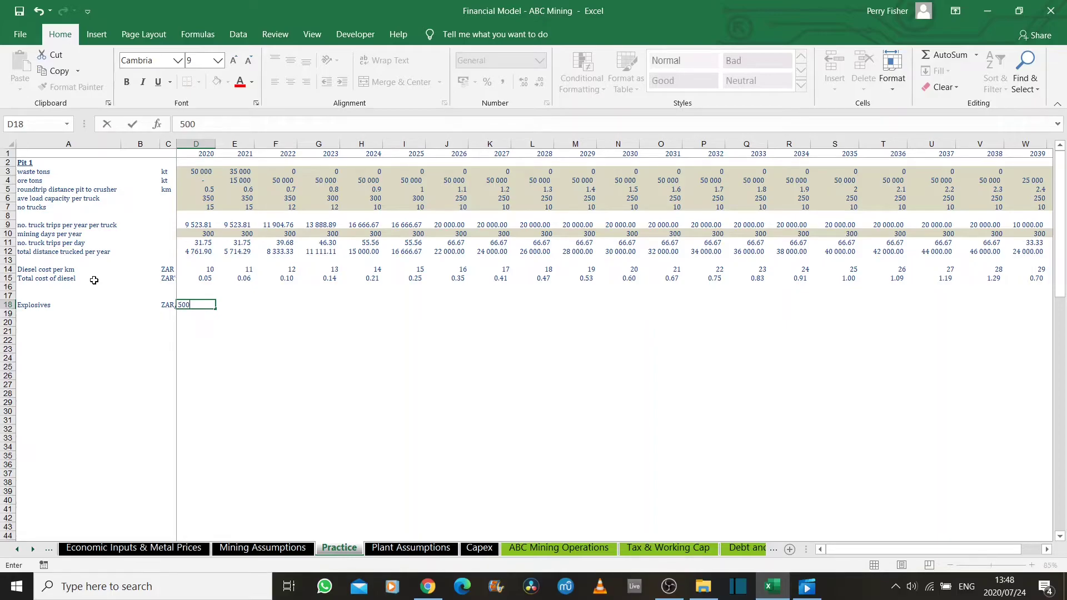
key("Left")
key("Right")
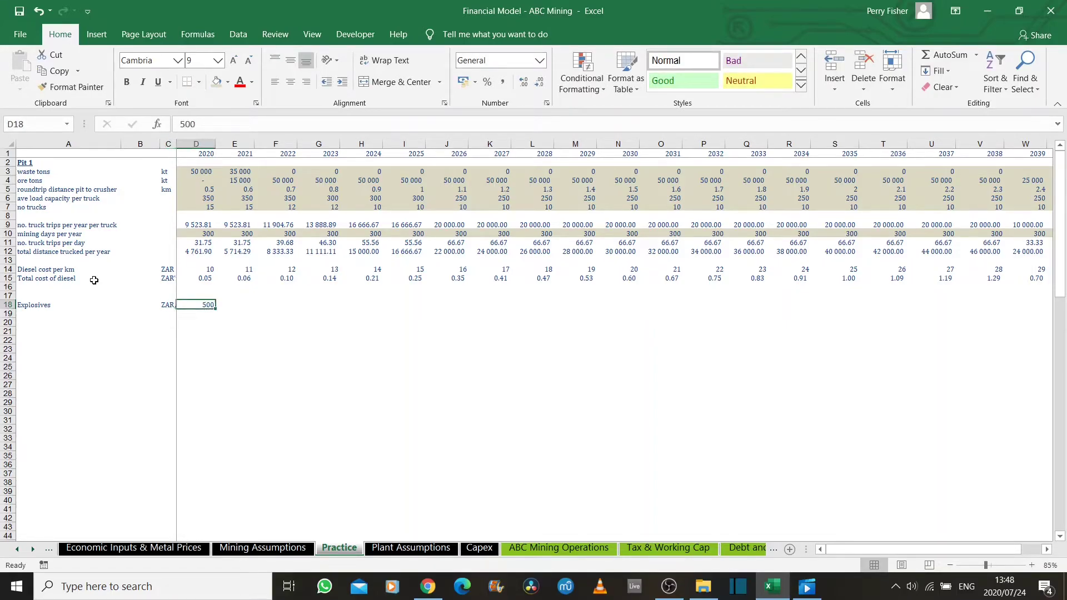
left_click(244, 305)
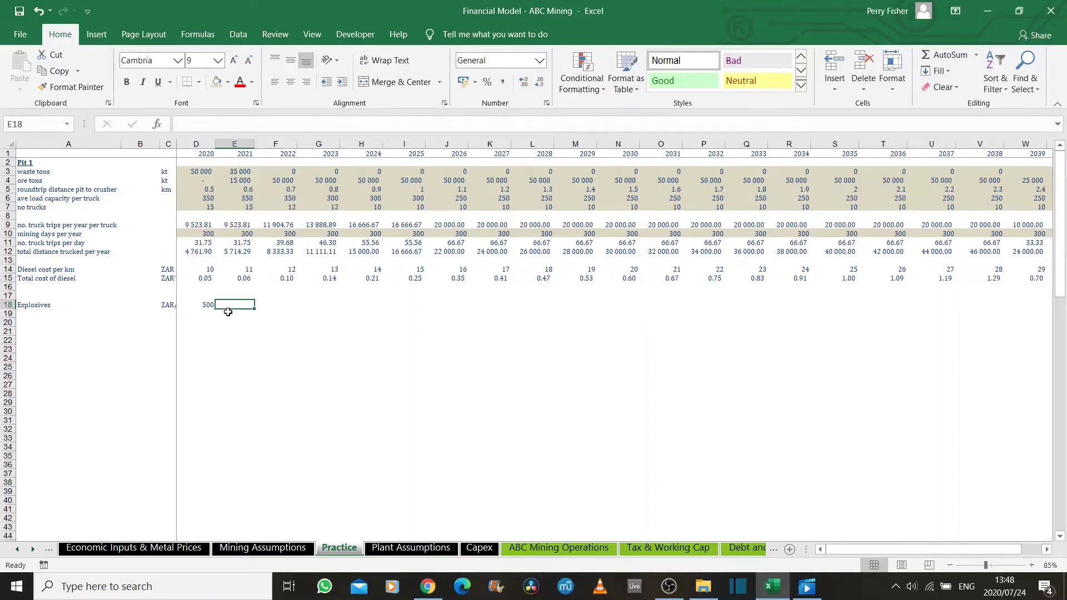
Insert three rows at row 3 and label A3 'RSA PPI Inflation' without bold or underline
left_click(5, 172)
left_click_drag(5, 172, 5, 190)
key("ctrl+shift+plus")
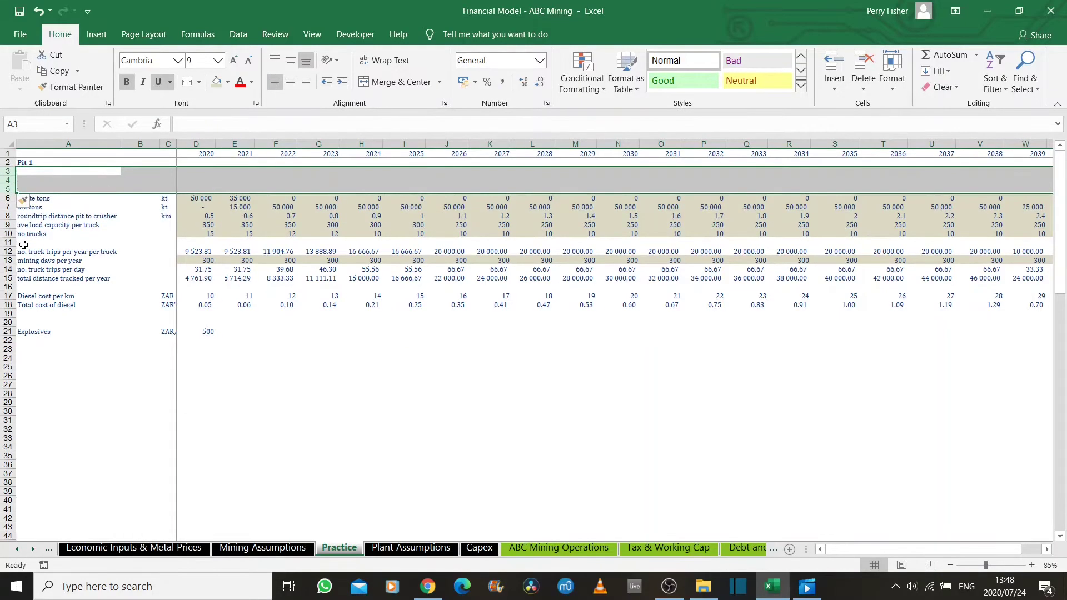
left_click(33, 172)
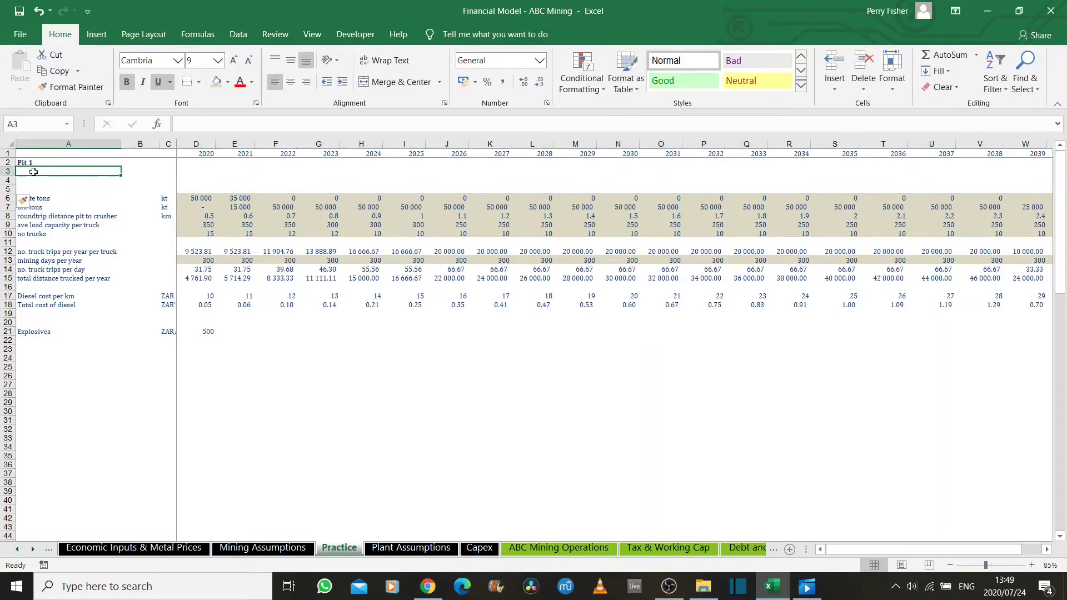
type("RSA P")
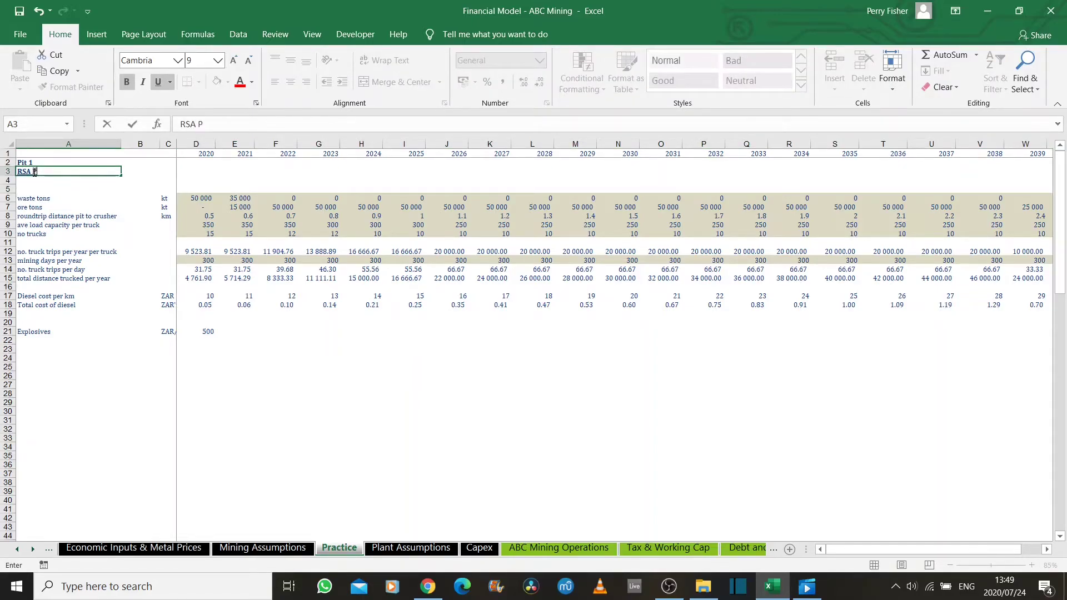
type("PI Inflation")
key("ctrl+Return")
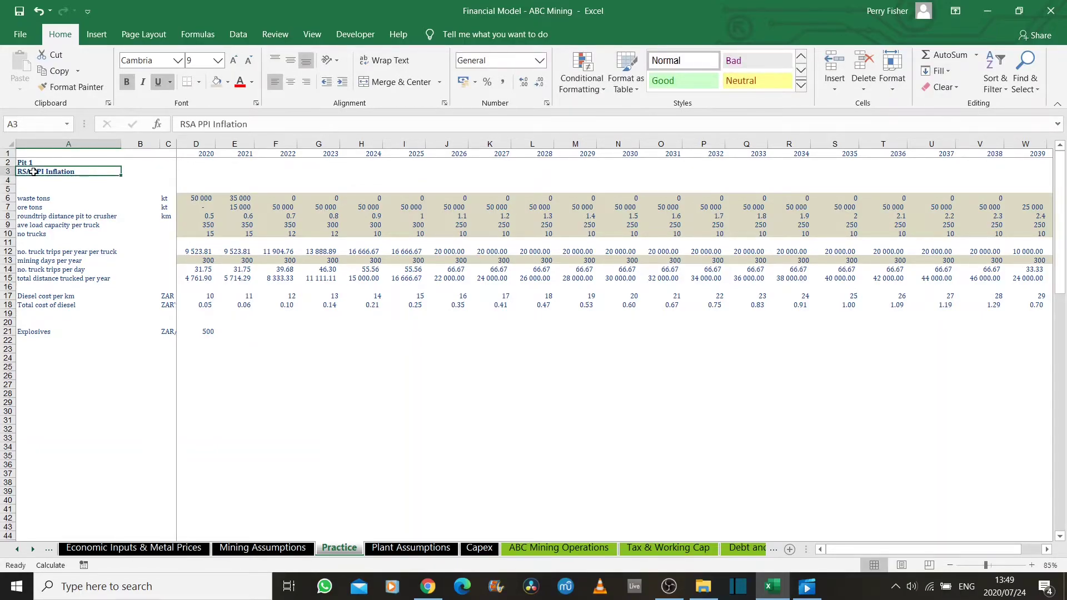
key("ctrl+b")
key("ctrl+u")
Link D3 to 'Economic Inputs & Metal Prices'!E3 and fill it across to 2040
key("Right")
key("Right")
key("Right")
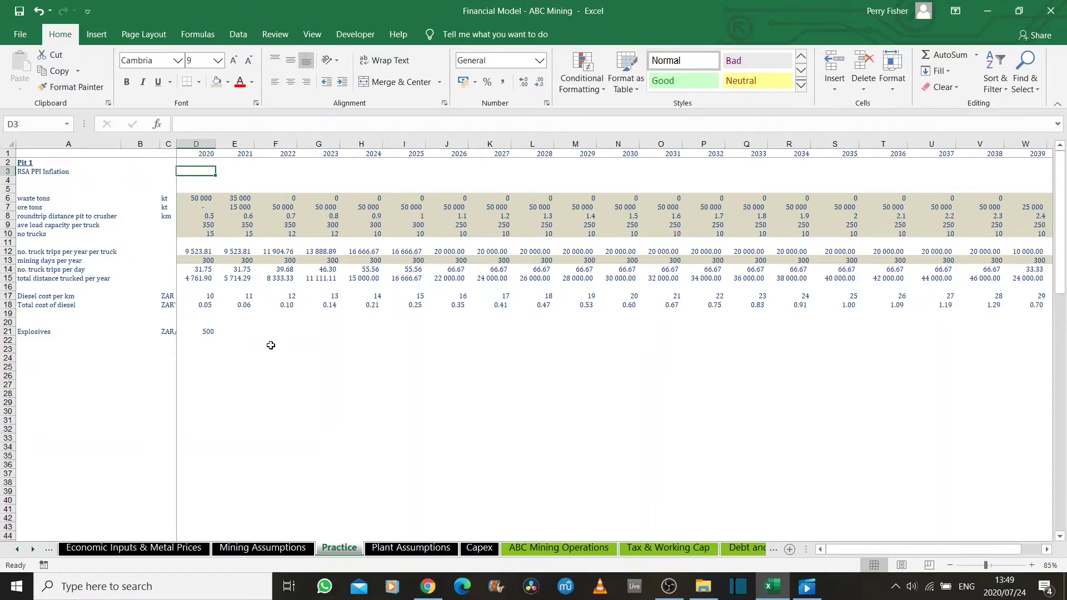
type("=")
left_click(100, 547)
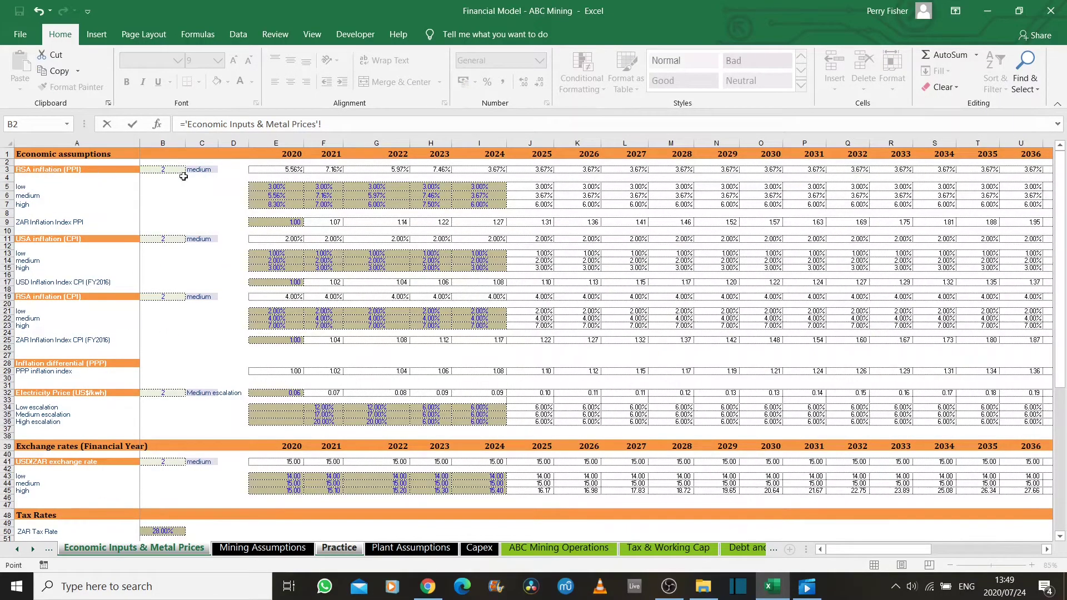
left_click(272, 171)
key("Return")
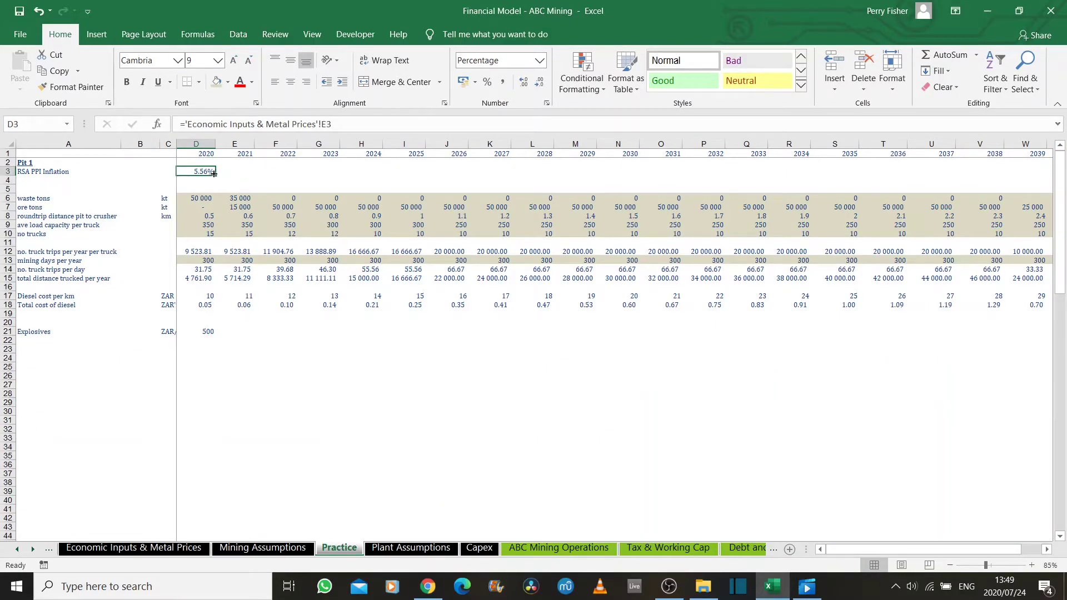
left_click_drag(216, 174, 960, 192)
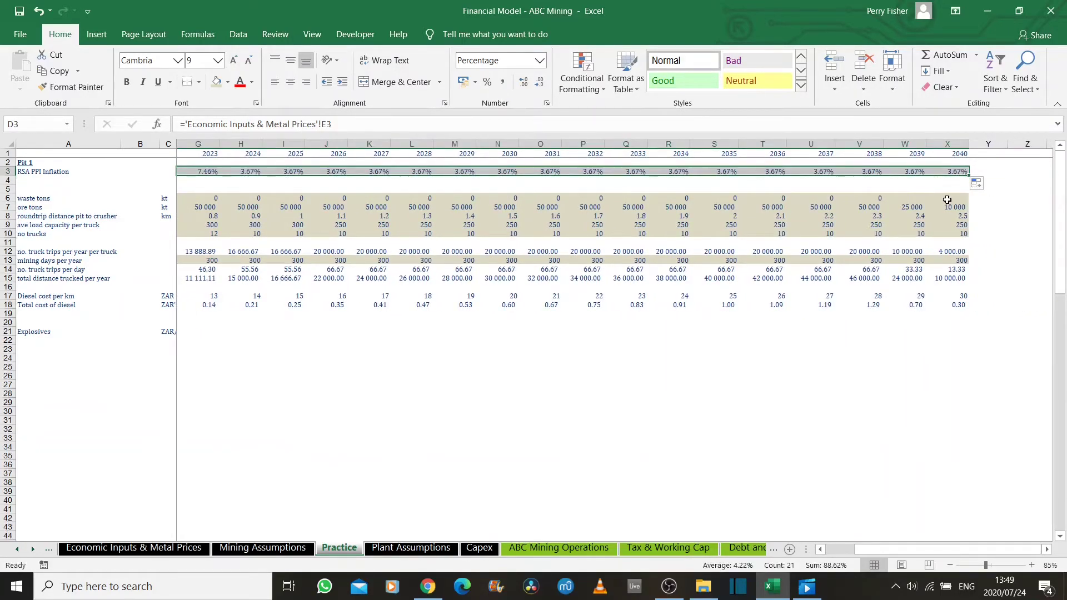
Edit the Explosives unit in C21 to ZAR/kt and the D21 cost to 500000
key("Down")
key("Down")
key("Down")
key("Down")
key("Down")
key("Down")
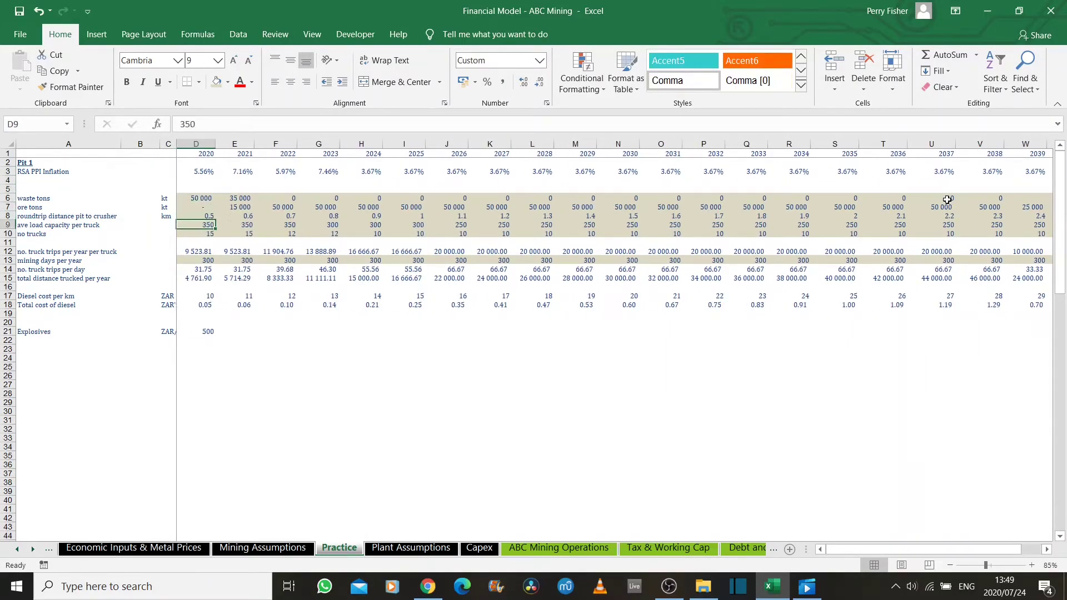
key("Down")
key("Down")
key("Down")
key("Down")
key("Down")
key("Down")
key("Down")
key("Down")
key("Down")
key("Down")
key("Down")
key("Down")
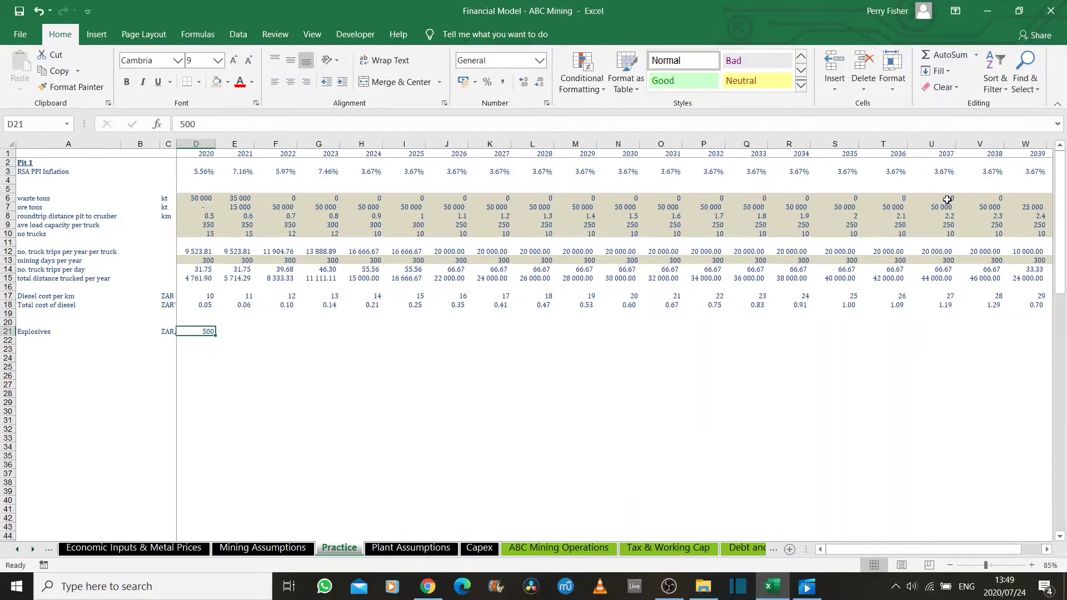
key("Right")
key("Left")
key("Left")
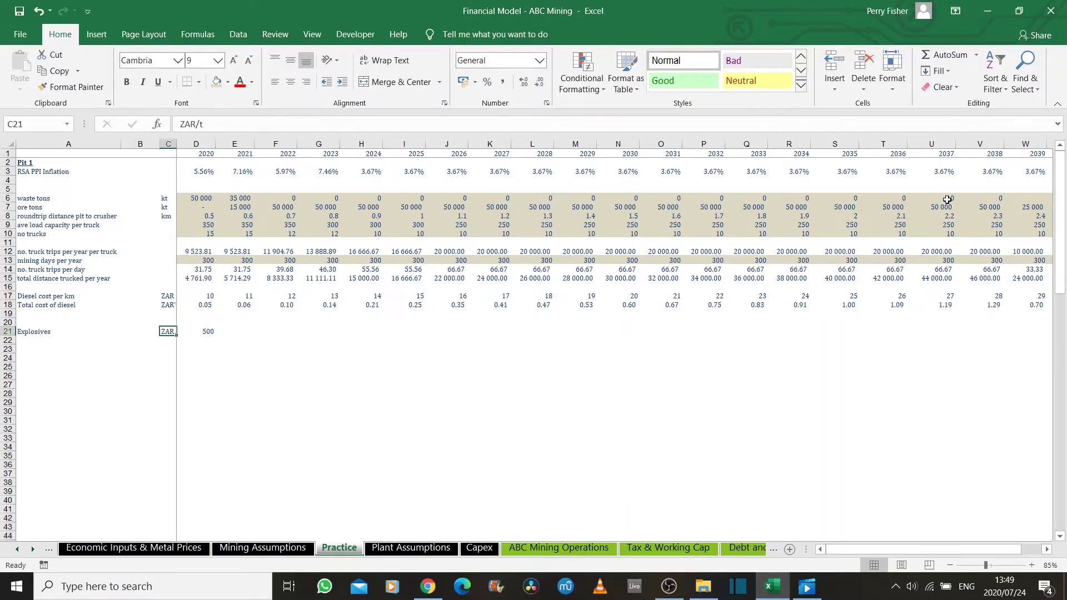
key("Right")
key("Right")
key("Left")
key("Left")
key("Right")
key("Right")
key("Left")
key("Left")
key("F2")
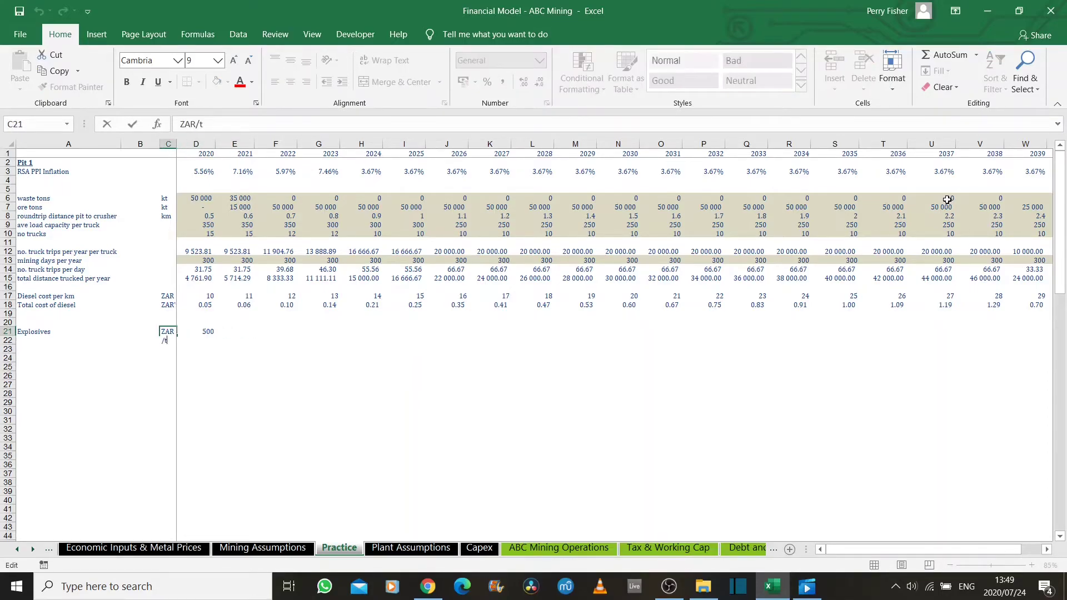
key("BackSpace")
key("Tab")
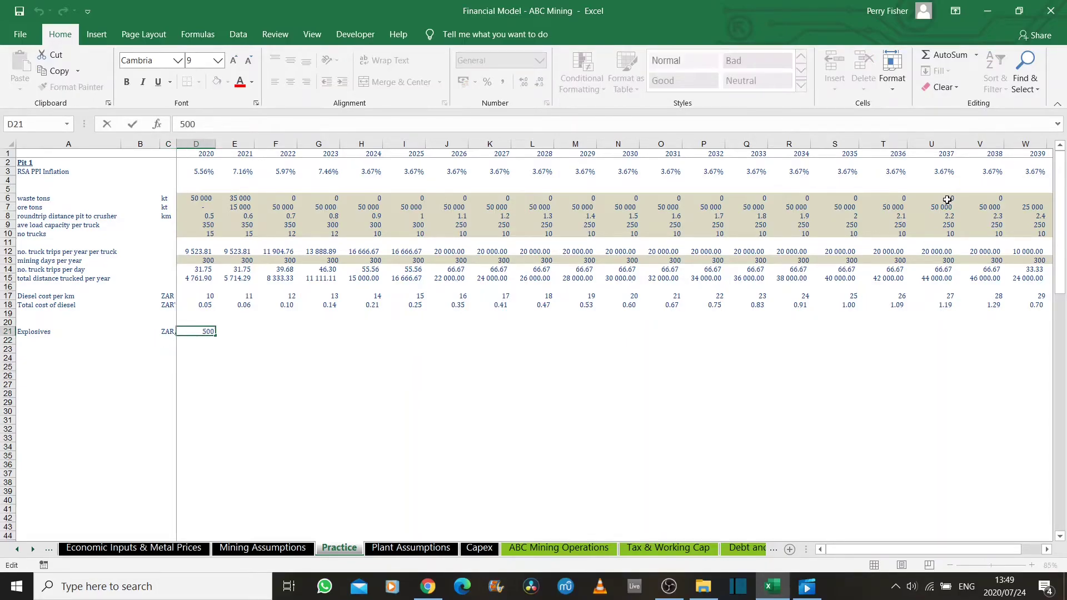
type("000")
key("ctrl+Return")
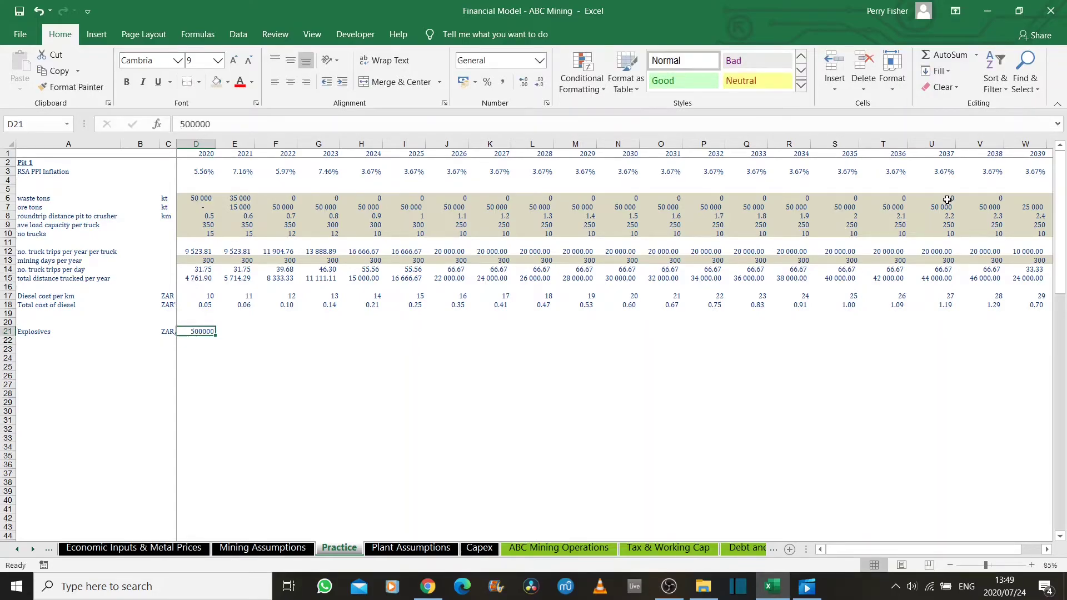
Enter =D21*(1+E3) in E21 and fill it across to 2040
key("Tab")
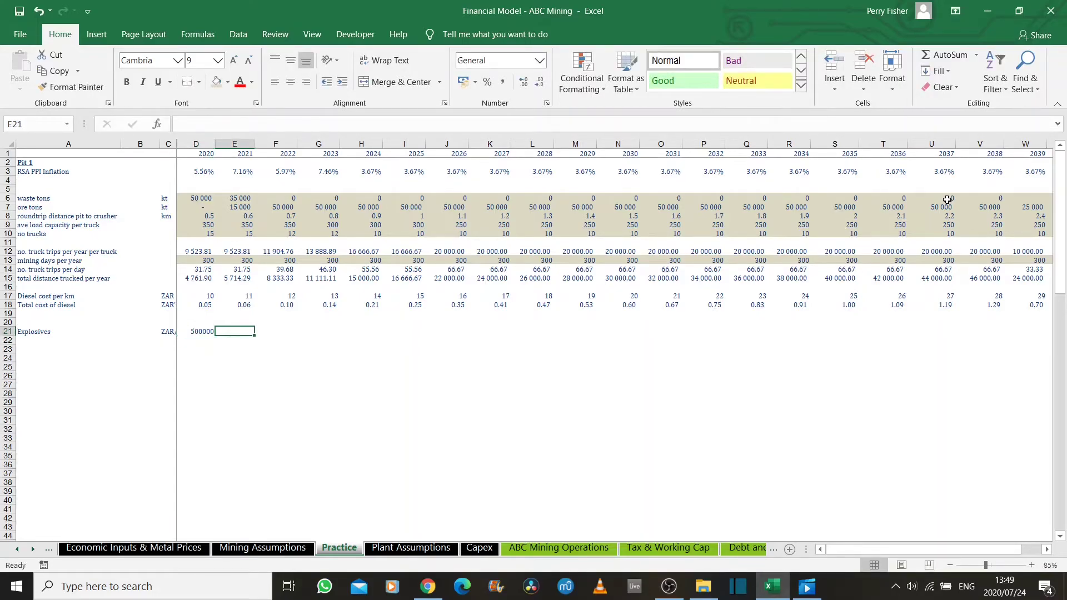
type("=")
key("Left")
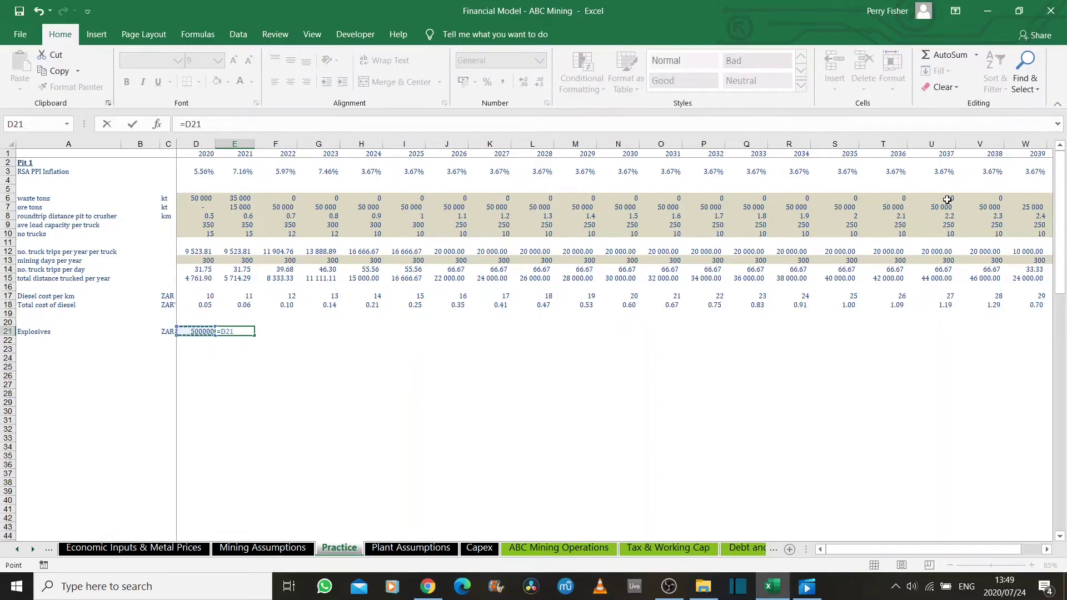
type("*(1+")
left_click(245, 171)
key("Return")
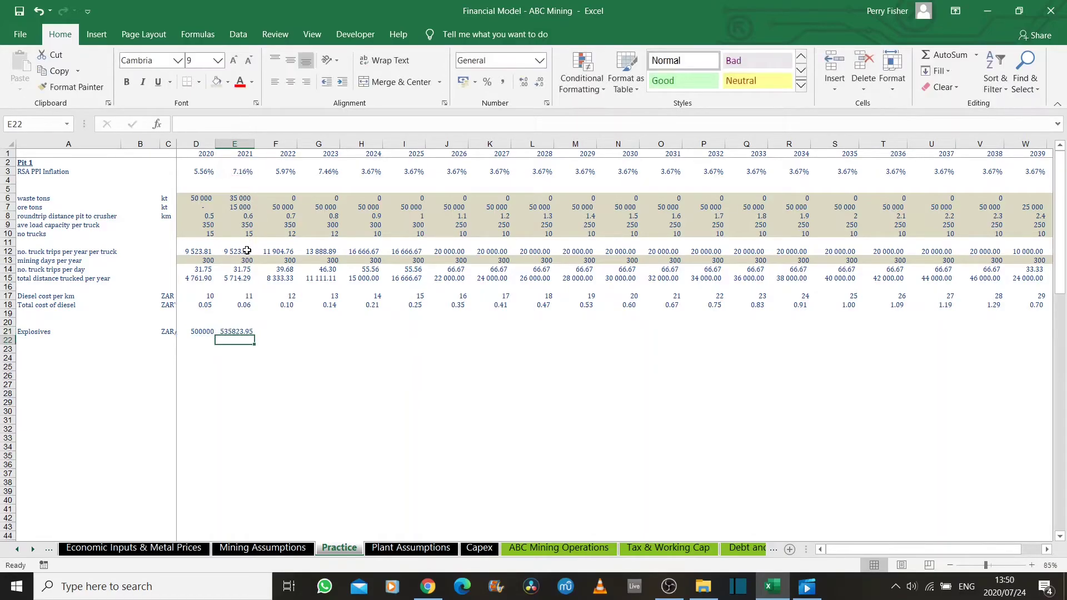
left_click(236, 331)
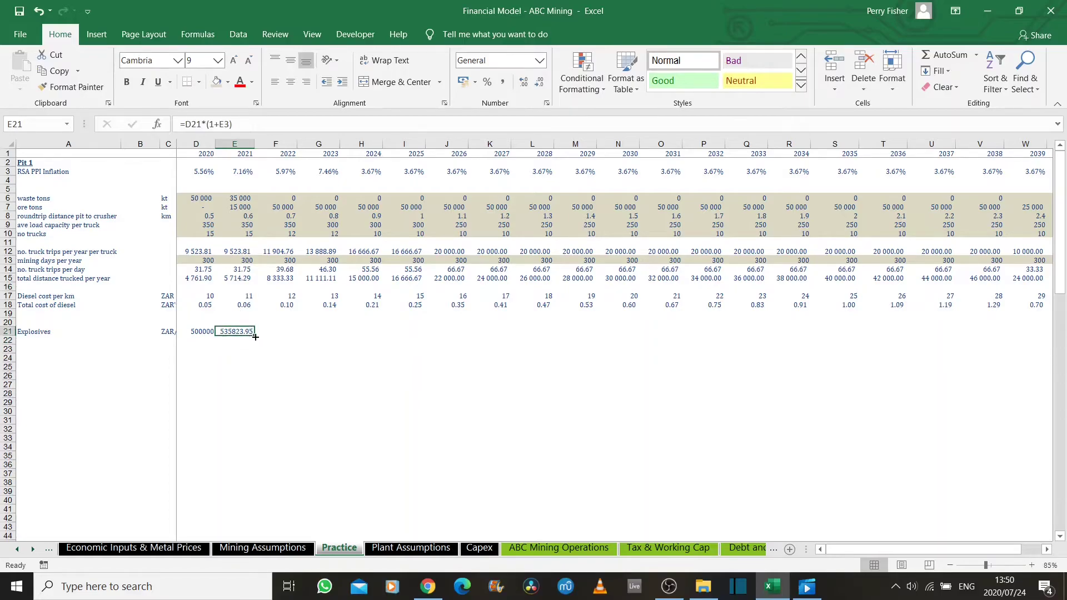
left_click_drag(254, 335, 949, 332)
key("Left")
key("Left")
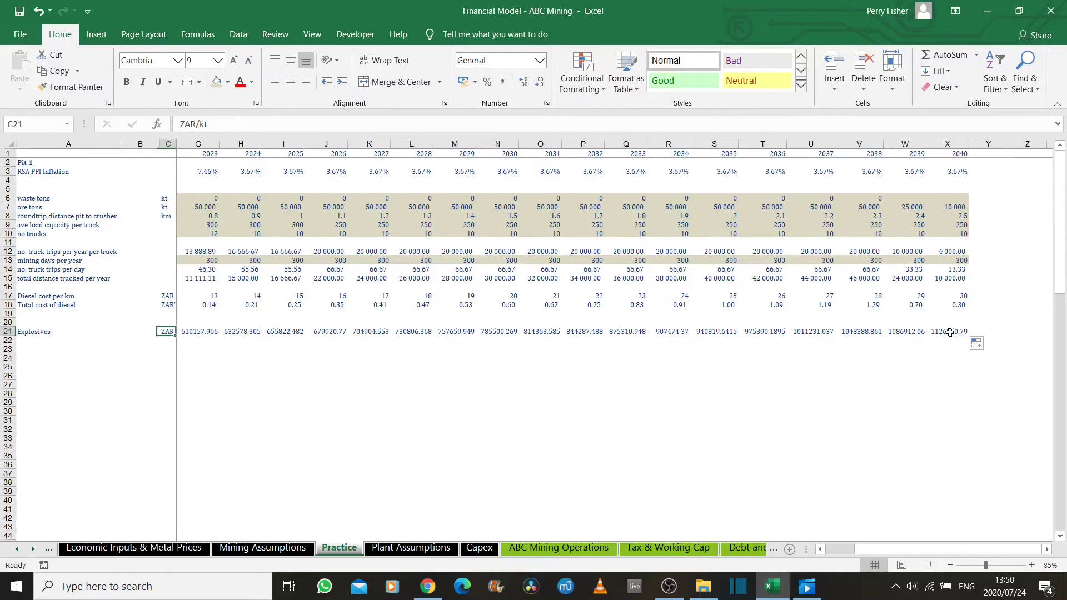
key("Left")
key("Right")
key("Right")
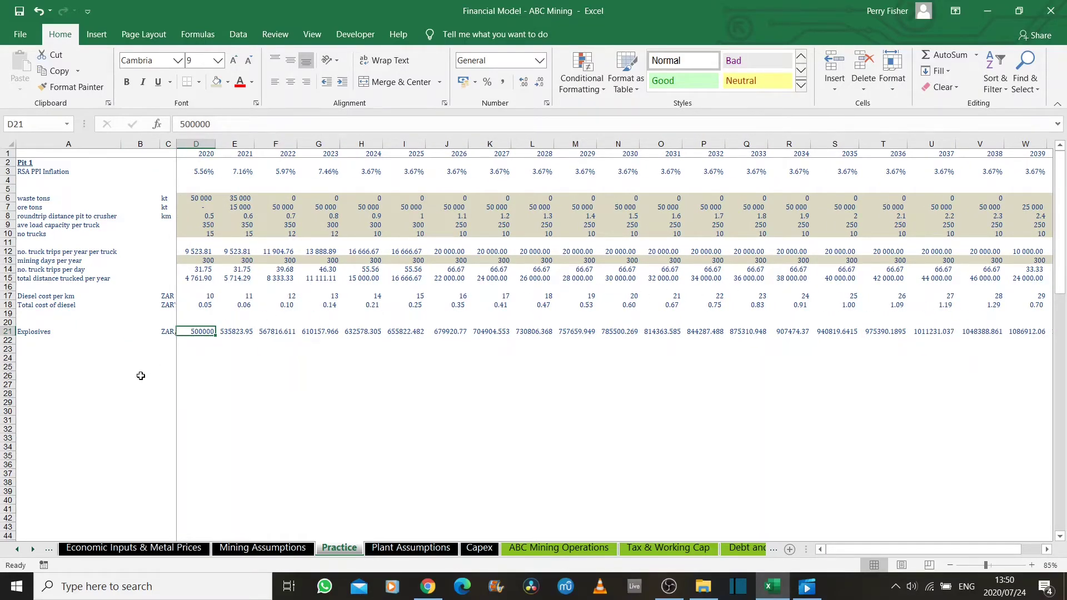
Format the Explosives values D21:X21 with Comma style and no decimals
key("ctrl+shift+Right")
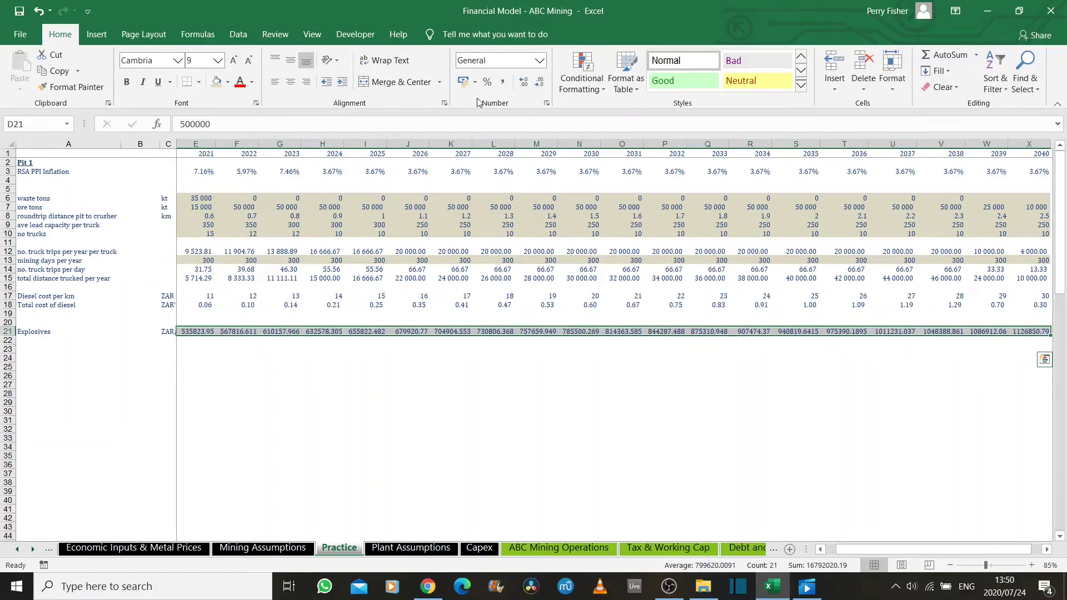
left_click(503, 83)
left_click(540, 83)
left_click(540, 83)
key("ctrl+shift+Left")
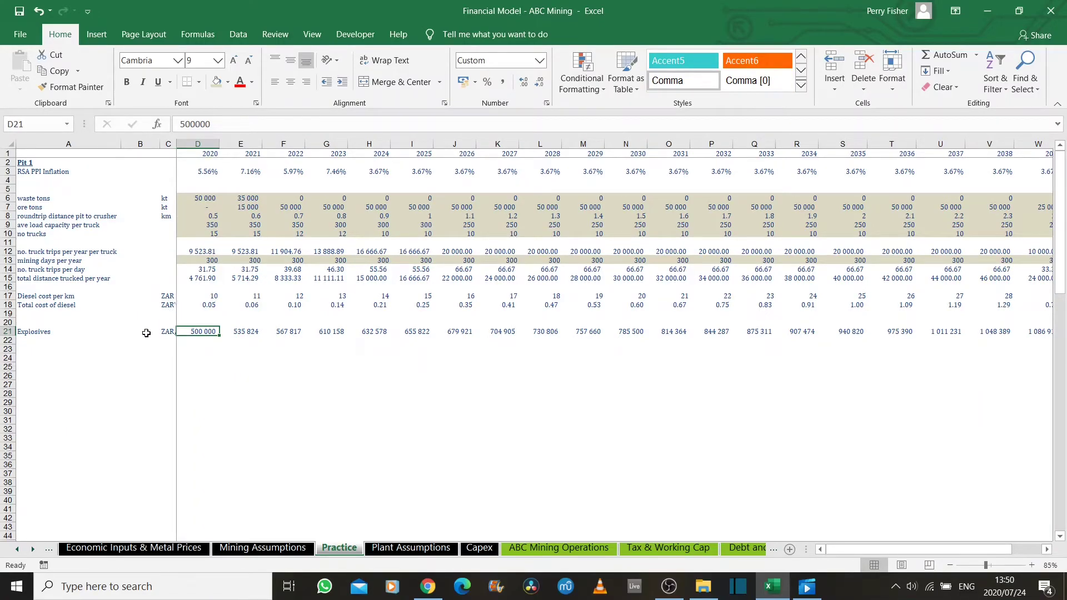
Shade the diesel cost per km row D17:X17 grey
left_click(165, 296)
key("Right")
key("Down")
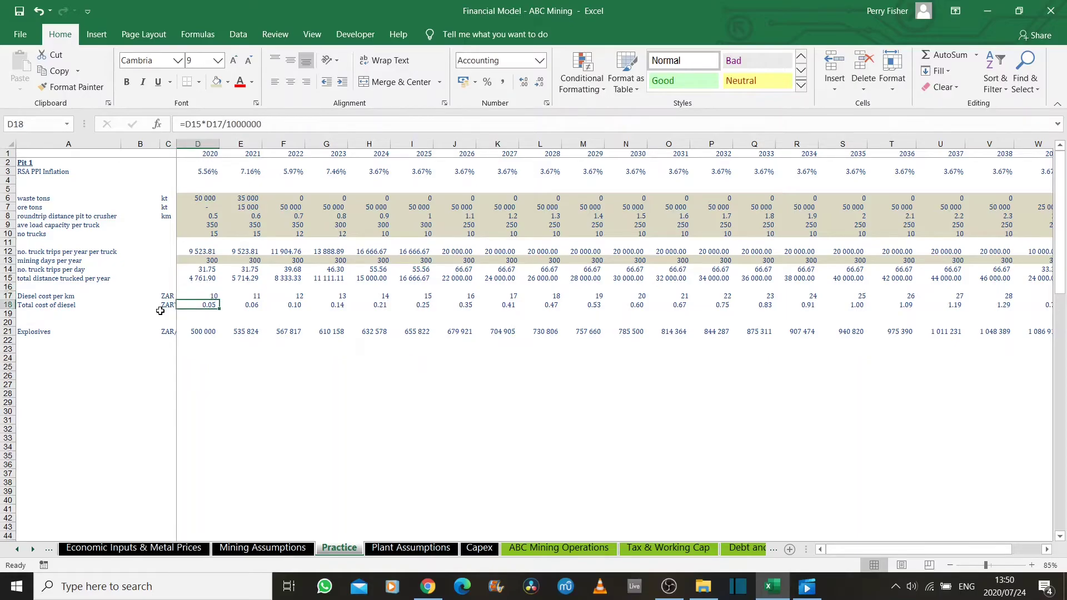
key("Up")
key("Right")
key("Left")
key("Left")
key("Right")
key("Right")
key("Left")
key("ctrl+shift+Right")
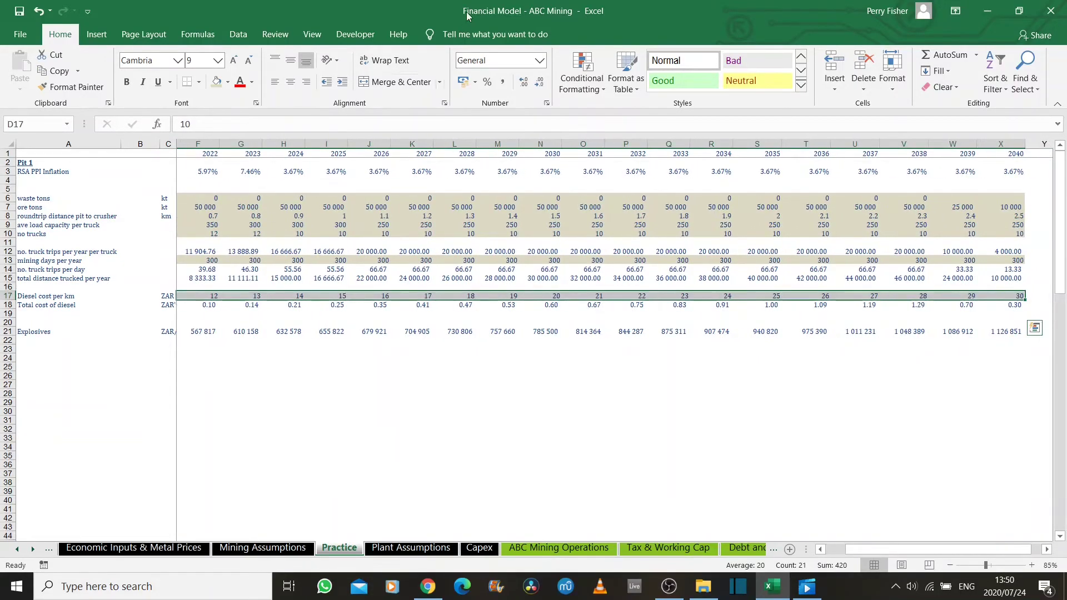
left_click(215, 82)
key("Left")
key("Left")
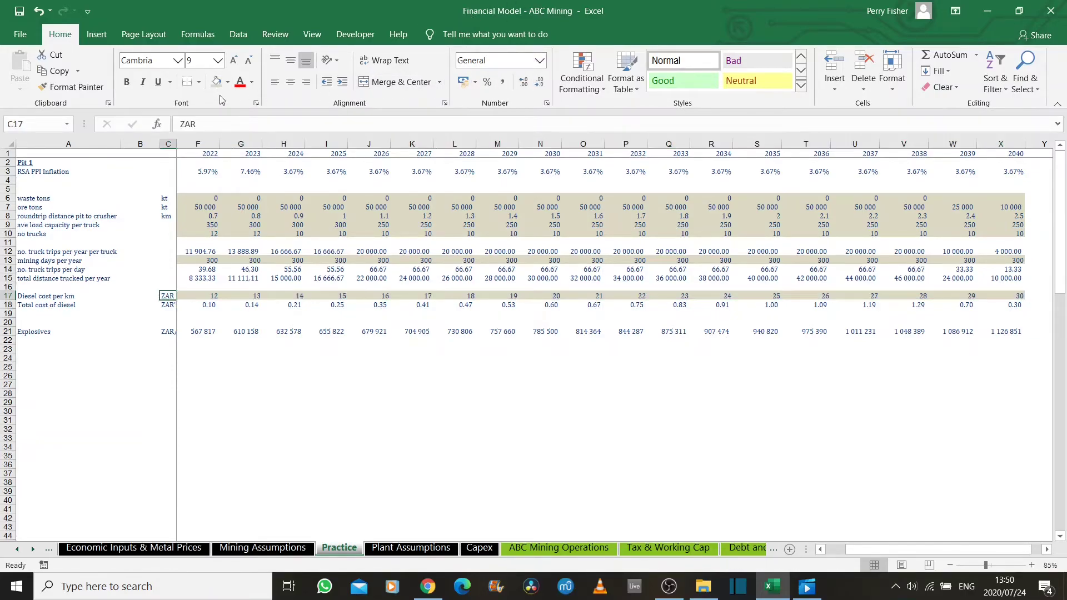
key("Down")
key("Down")
key("Down")
key("Down")
key("Right")
Label row 23 'Total Explosives cost' and enter =D21*SUM(D6:D7)/1000000 for 2020
key("Left")
key("Left")
key("Down")
key("Down")
key("Down")
type("T")
key("Escape")
key("Up")
type("Total Explosives cost")
key("Right")
key("Right")
key("Right")
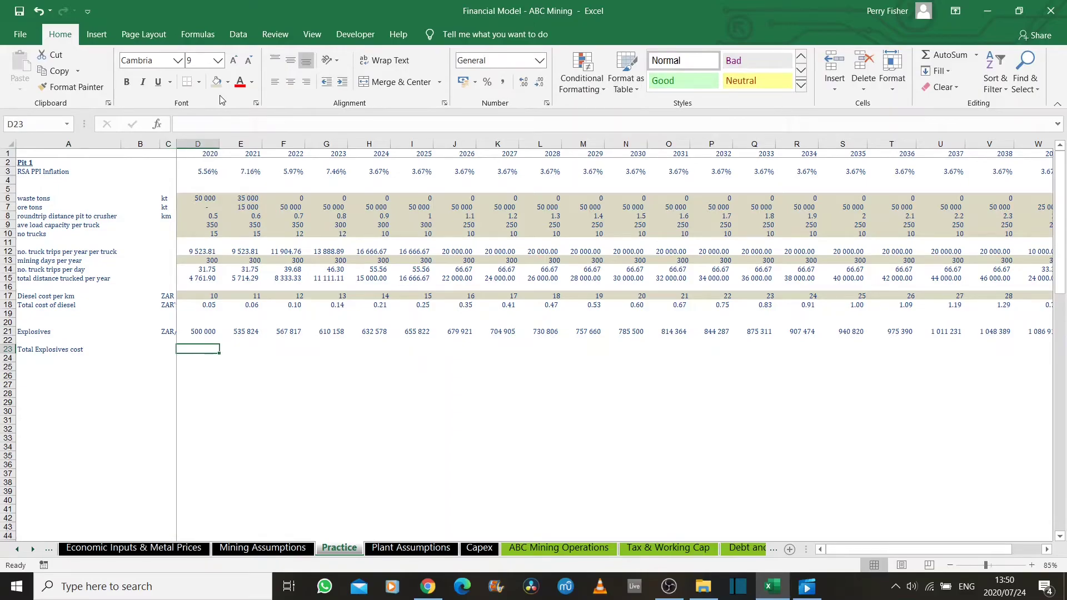
type("=")
key("Up")
key("Up")
type("*")
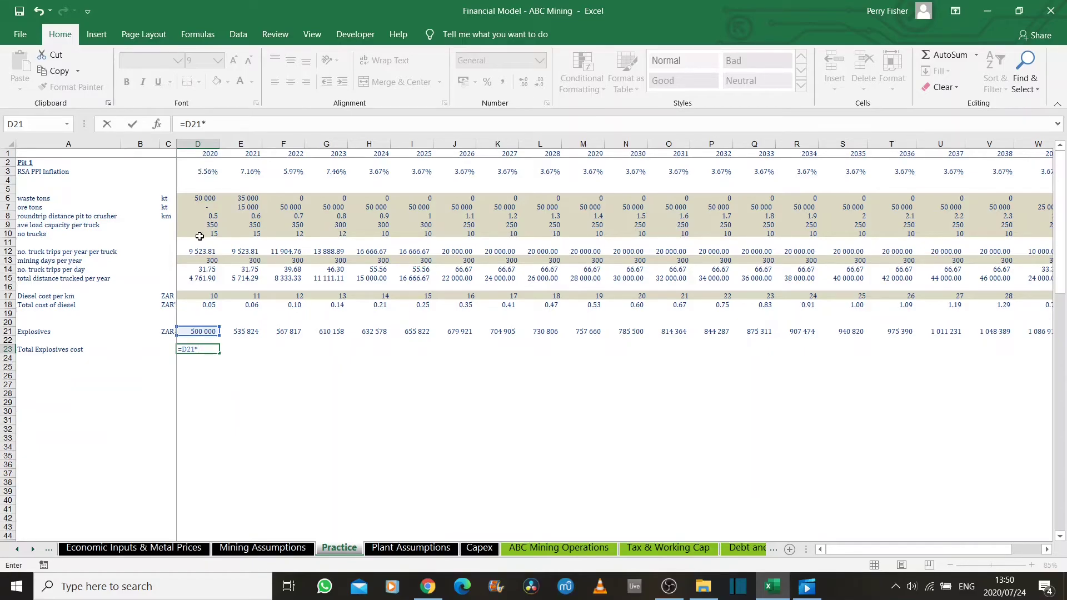
type("sum(")
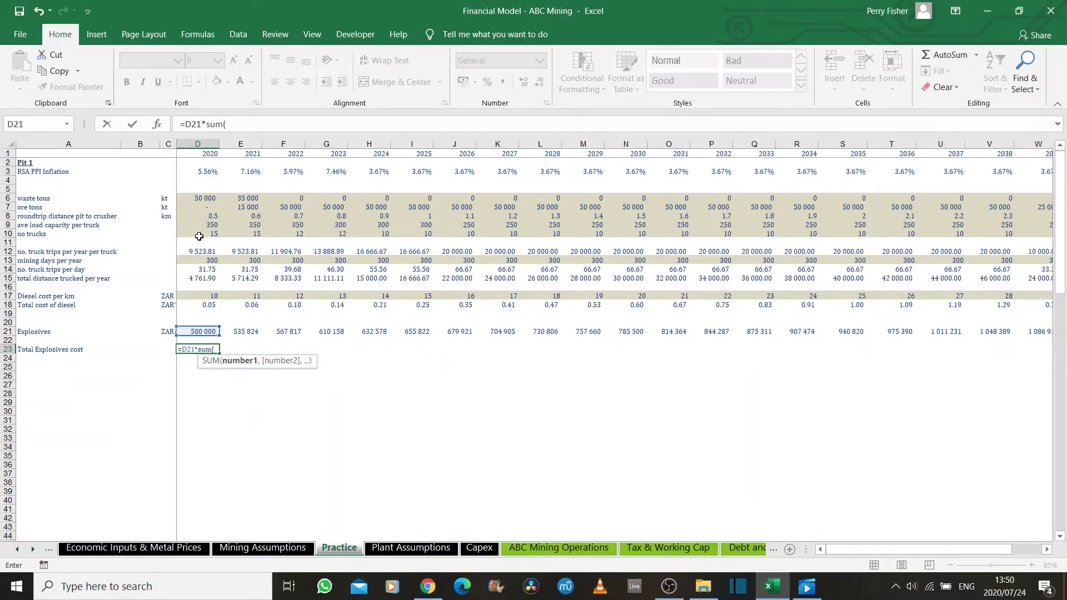
left_click_drag(197, 199, 201, 211)
type(")/1000000")
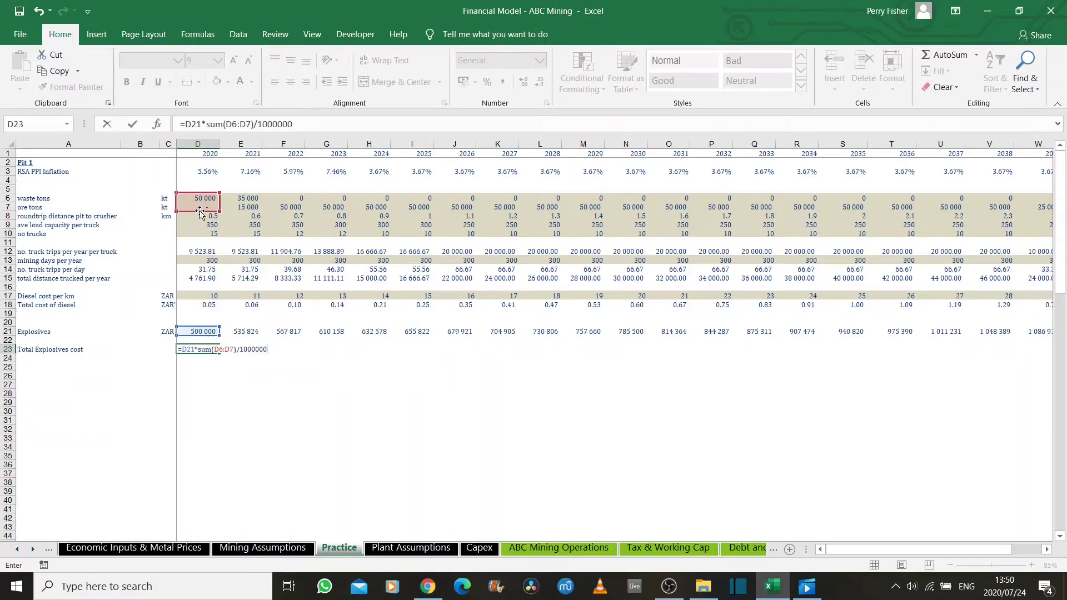
key("Return")
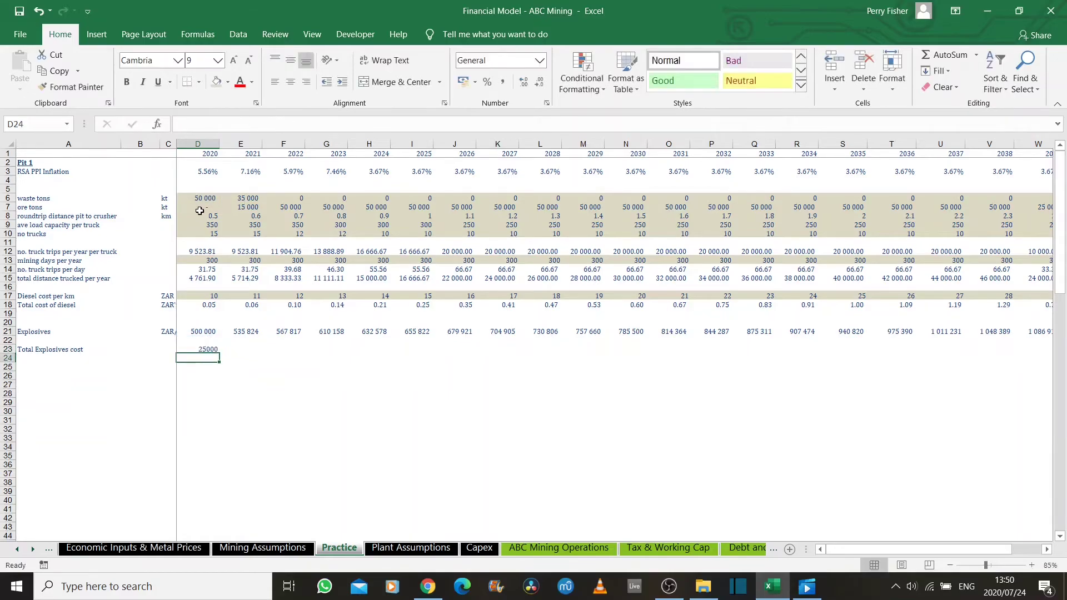
Fill the total explosives formula to 2040 and show it as whole numbers
left_click(201, 350)
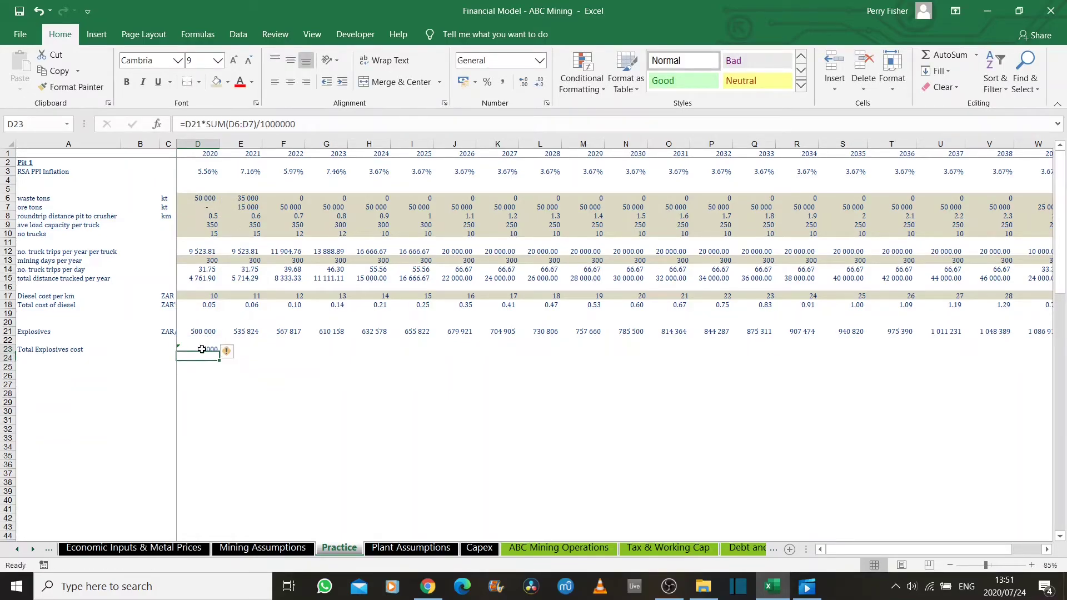
left_click_drag(218, 350, 975, 350)
key("Left")
key("Left")
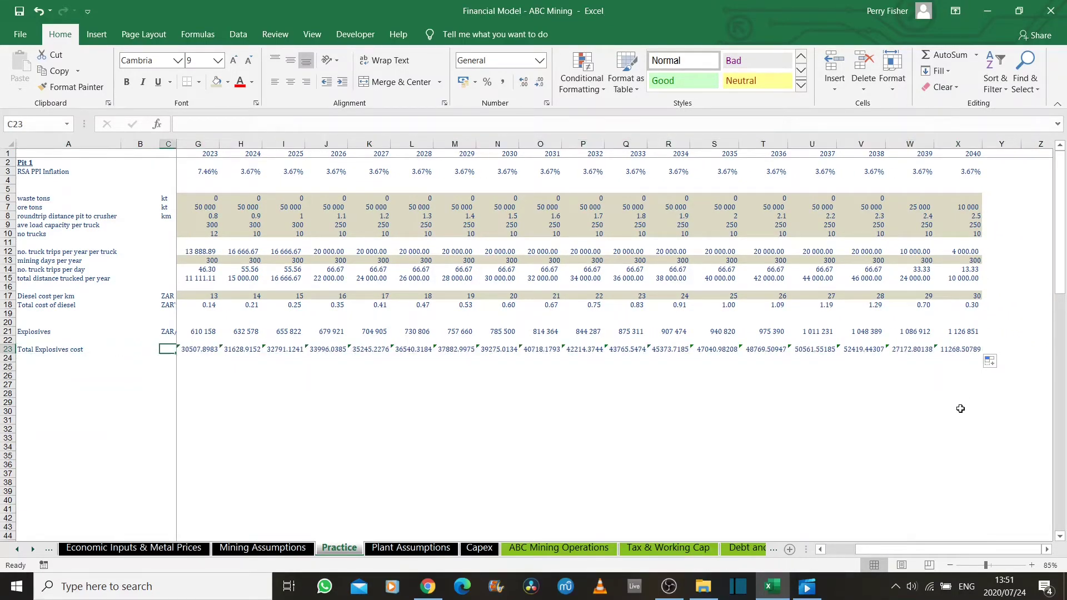
key("Right")
key("Right")
key("Left")
key("Left")
key("Left")
key("Right")
key("Right")
key("Left")
key("Right")
key("Right")
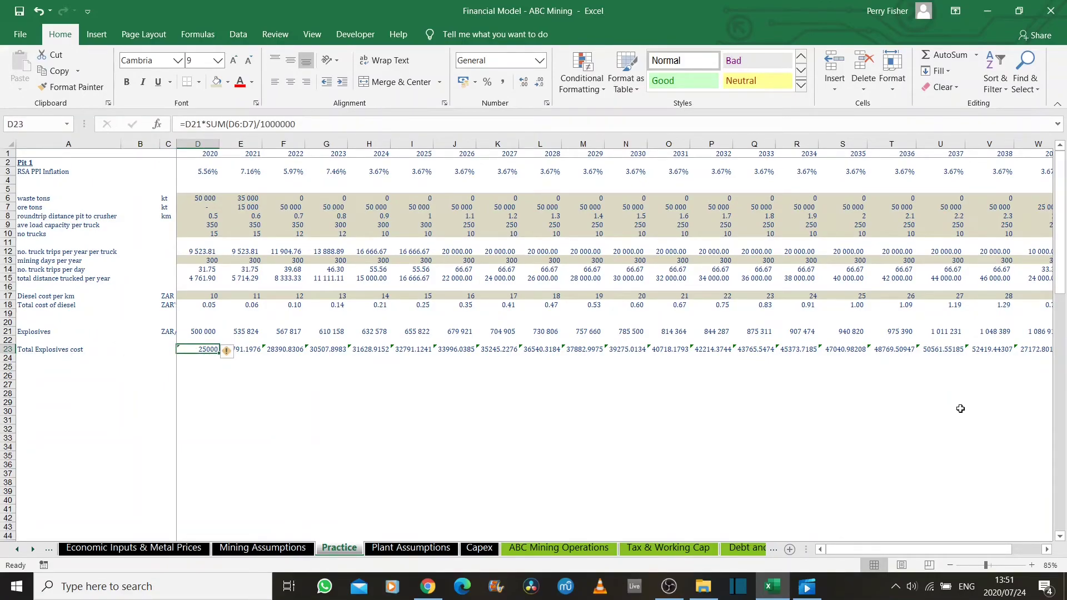
key("ctrl+shift+Right")
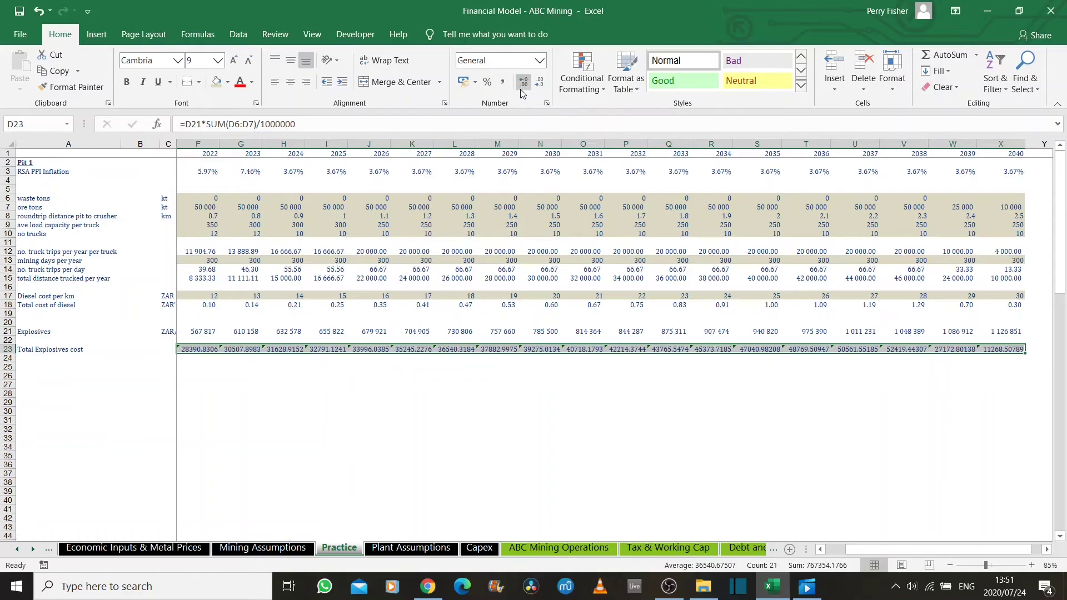
left_click(540, 84)
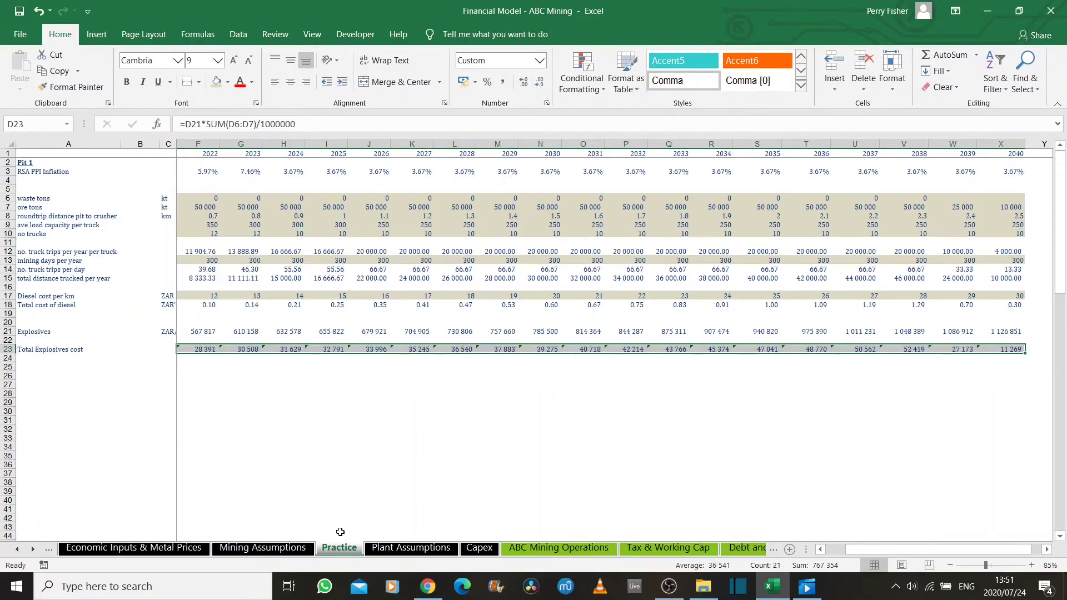
Browse the Direct Cost – Mining rows on Mining Assumptions, ending on Plant Assumptions
left_click(262, 548)
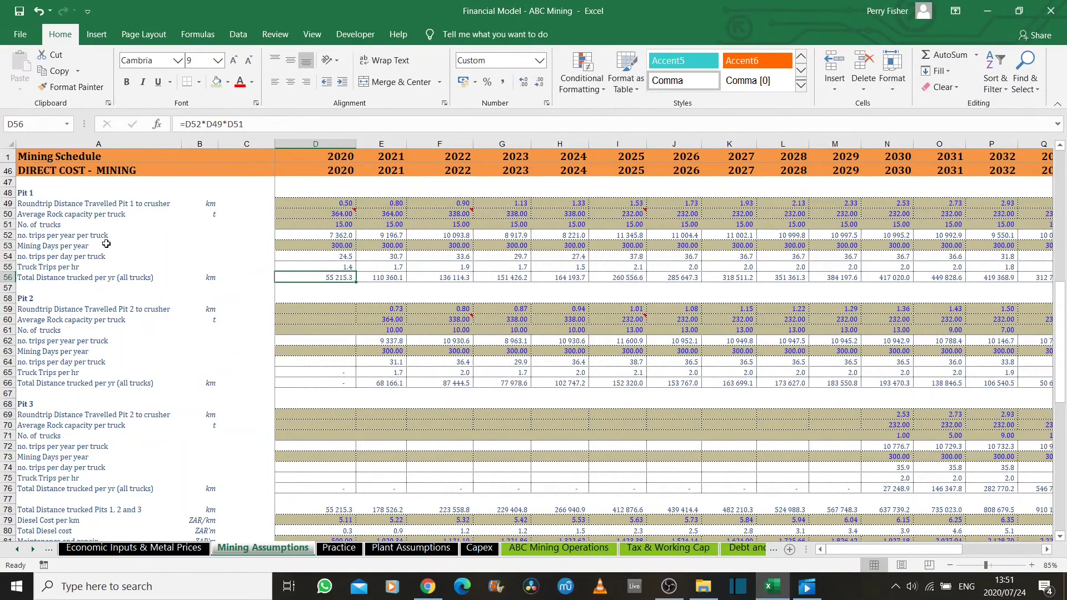
scroll(45, 289, "down", 3)
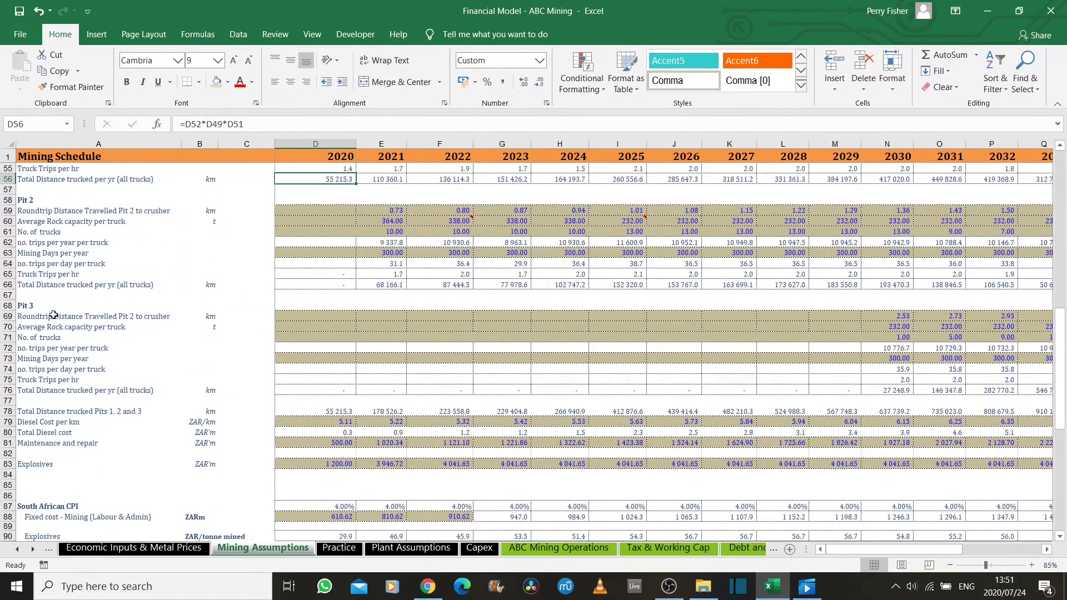
scroll(53, 316, "down", 2)
scroll(61, 325, "down", 2)
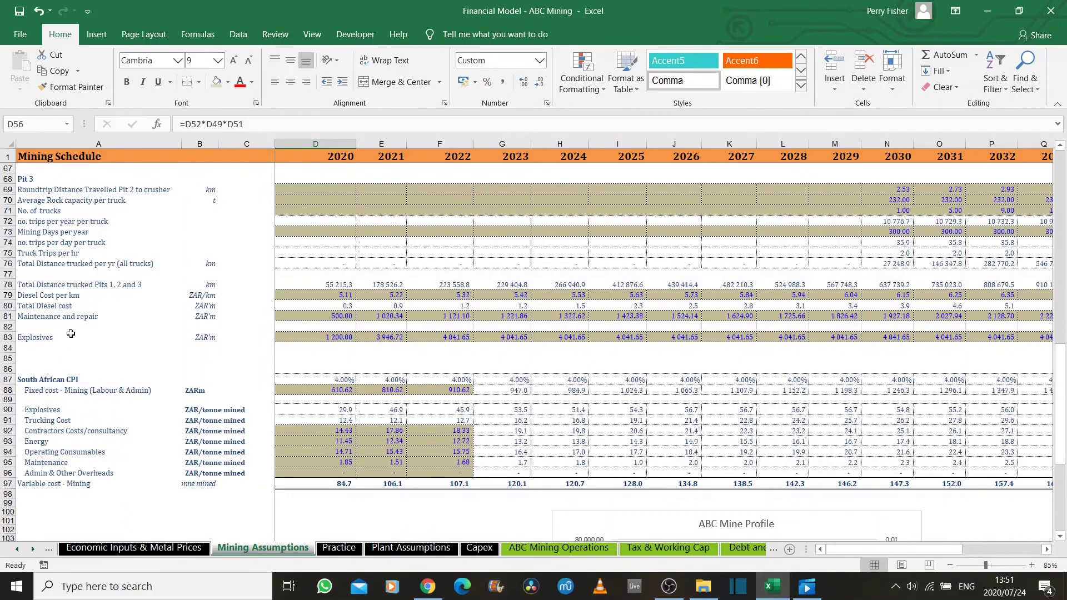
scroll(70, 375, "down", 1)
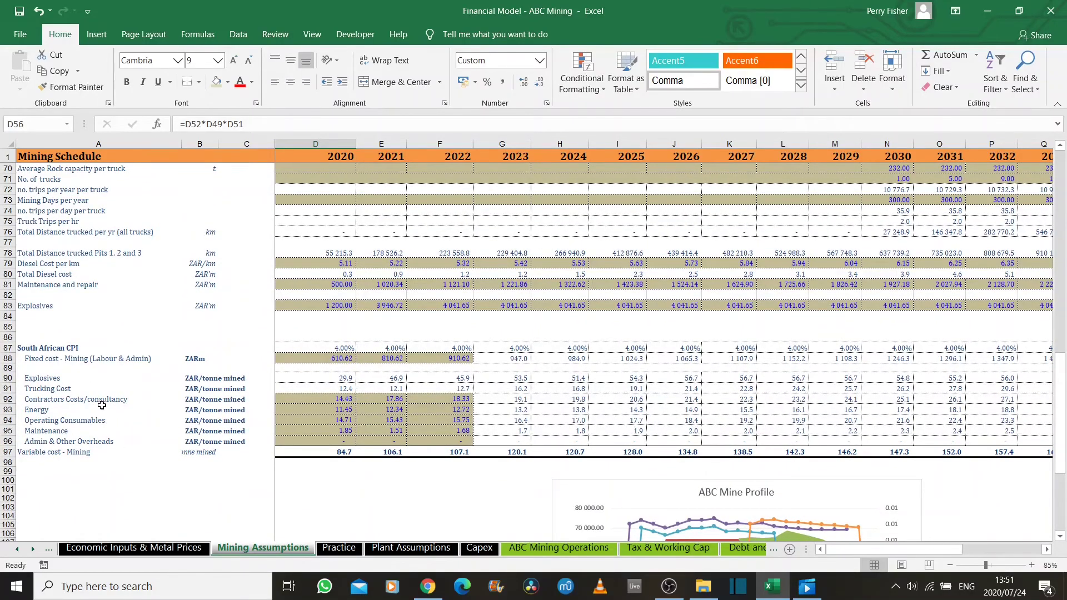
scroll(124, 393, "up", 8)
scroll(123, 392, "up", 11)
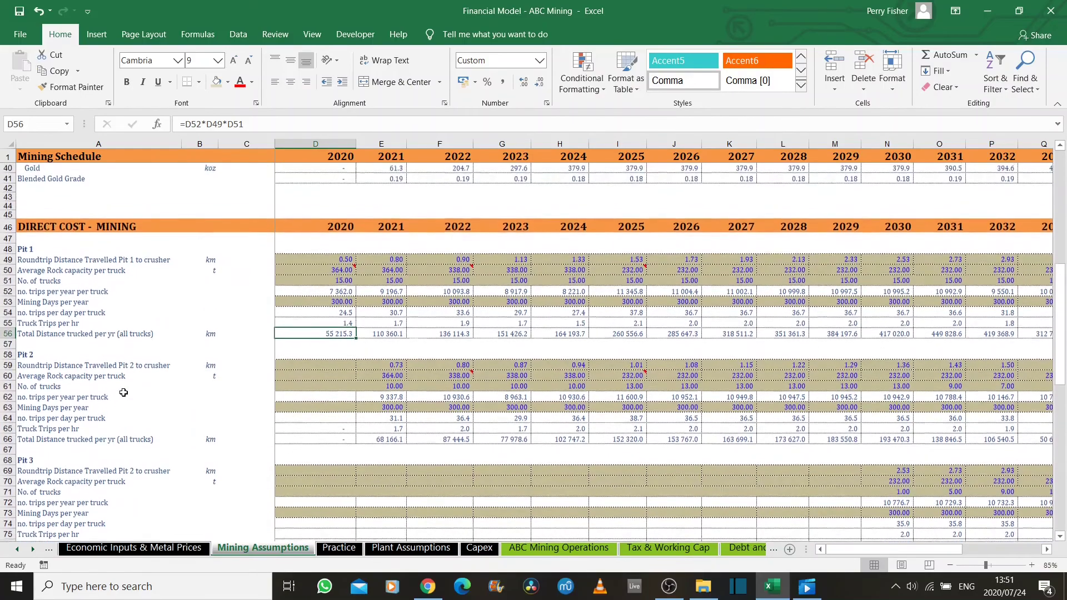
scroll(130, 388, "up", 1)
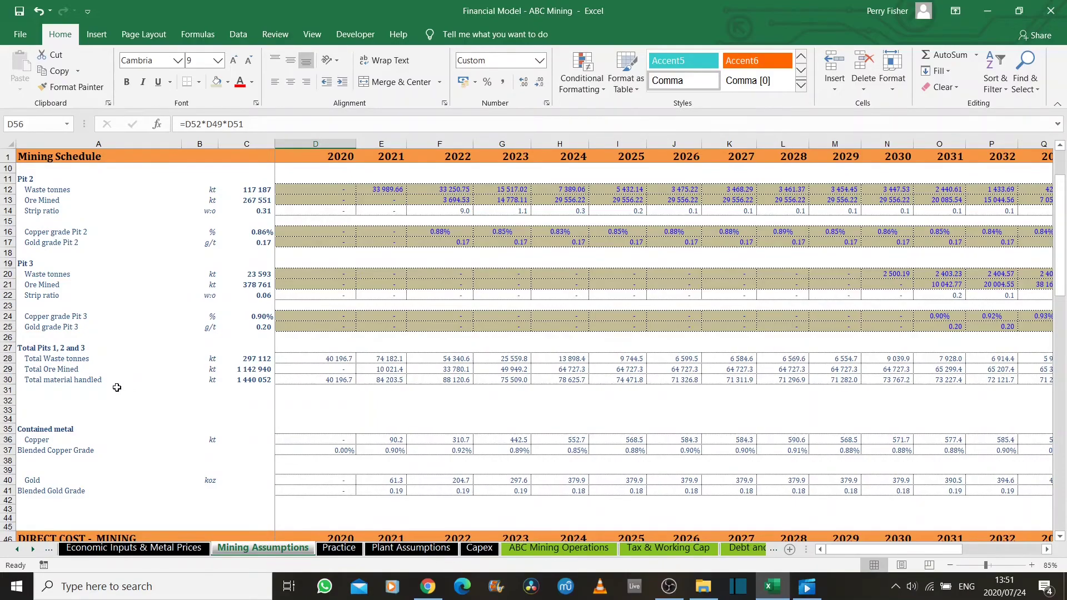
scroll(112, 383, "down", 4)
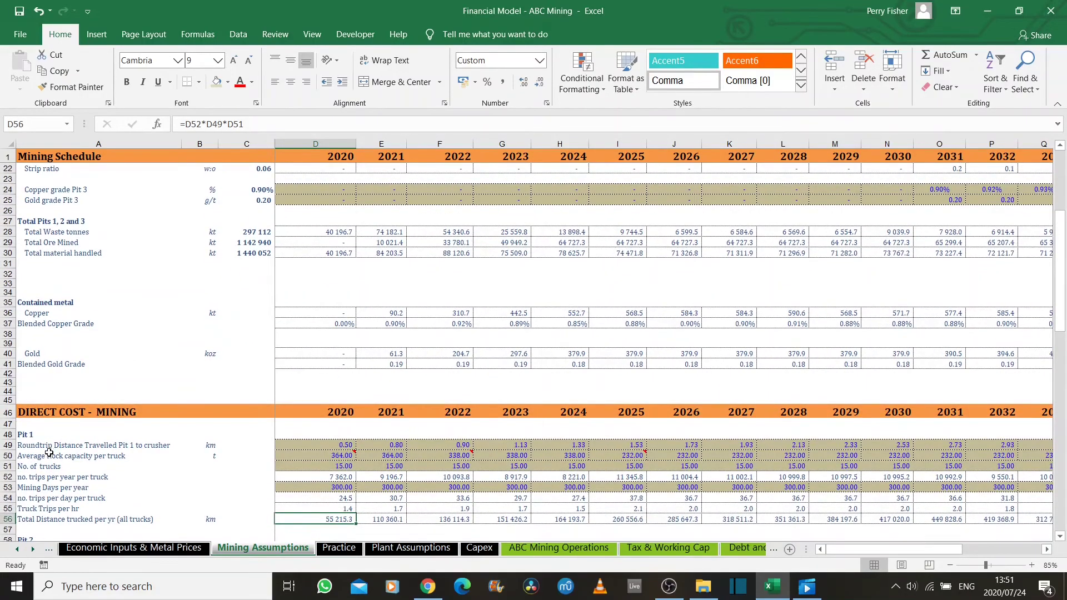
scroll(50, 473, "down", 3)
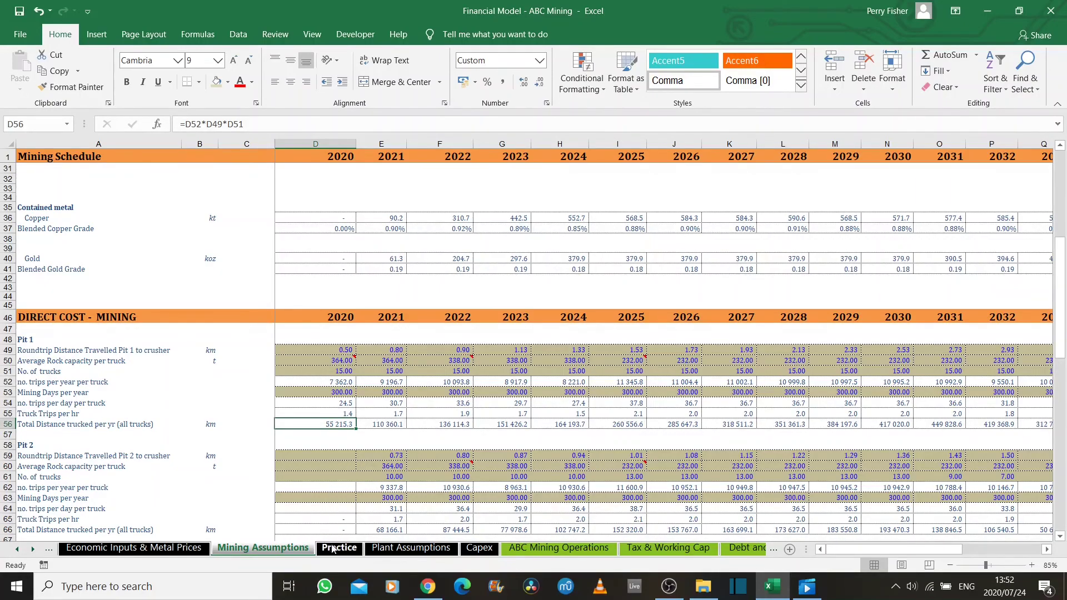
scroll(270, 410, "down", 2)
scroll(271, 409, "down", 2)
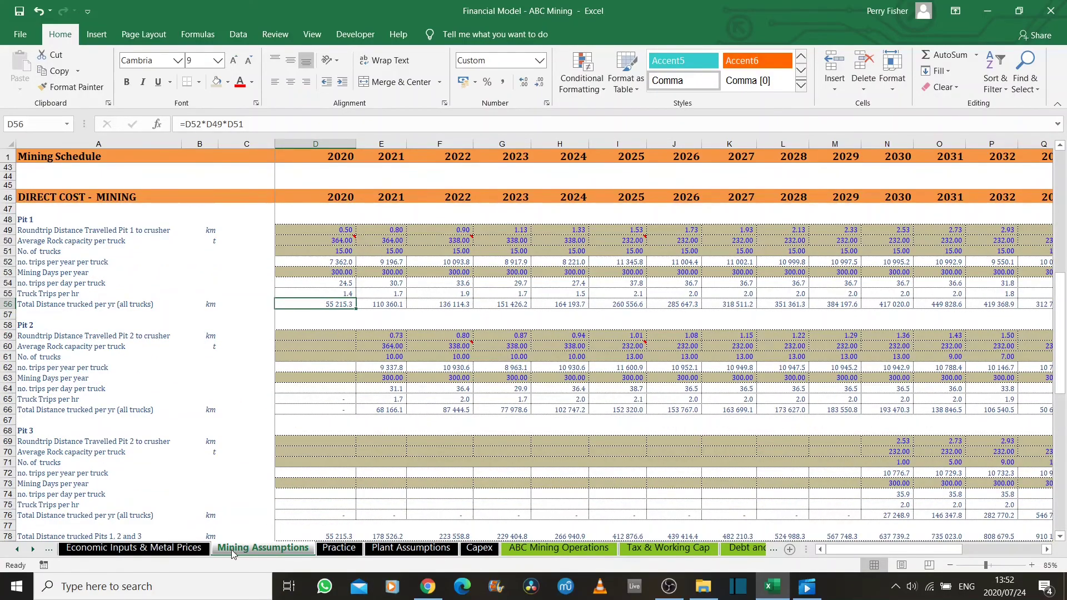
left_click(425, 550)
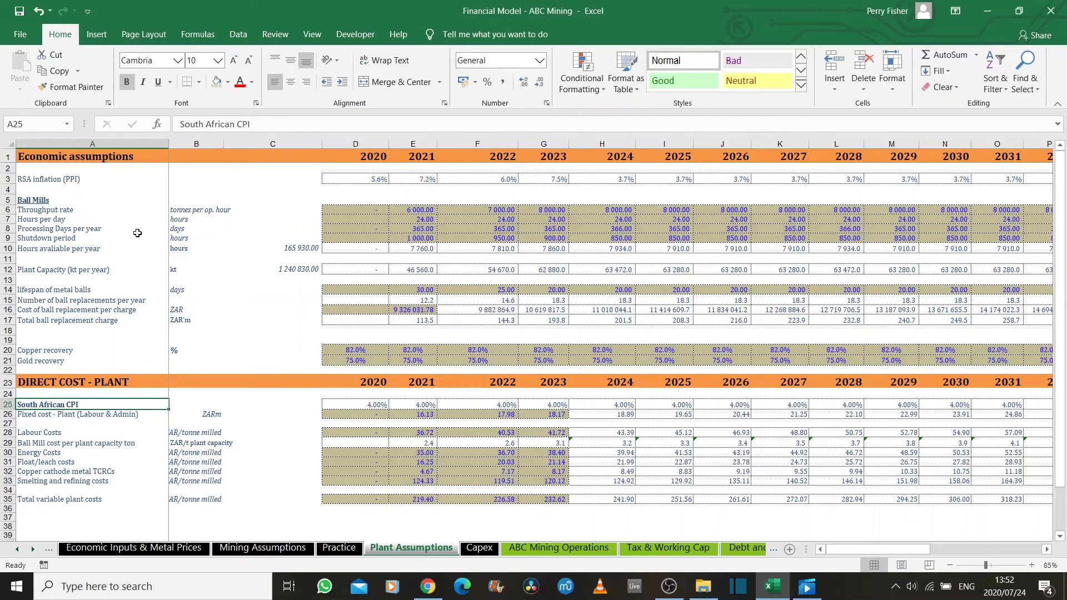
Review the Ball Mills, hours available and plant capacity rows, then go to ABC Mining Operations
scroll(110, 339, "down", 1)
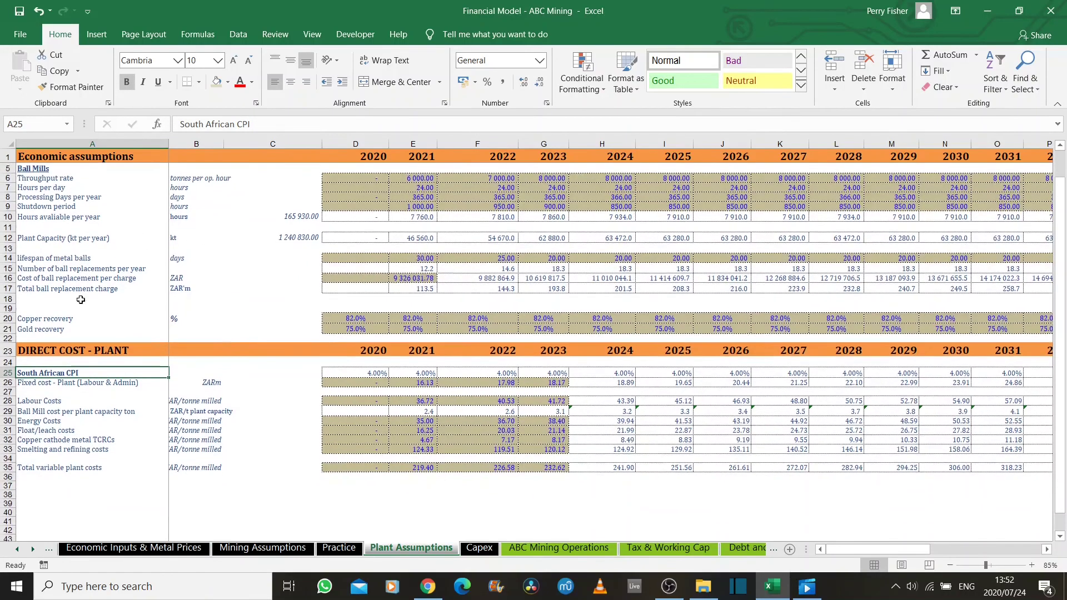
left_click(44, 170)
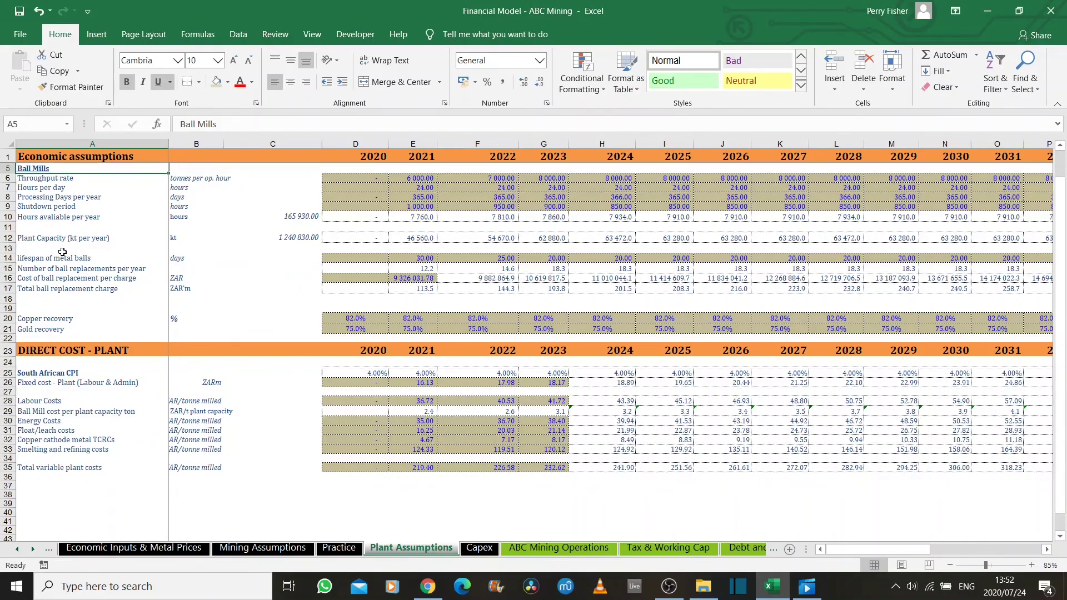
scroll(63, 252, "down", 1)
scroll(63, 253, "up", 2)
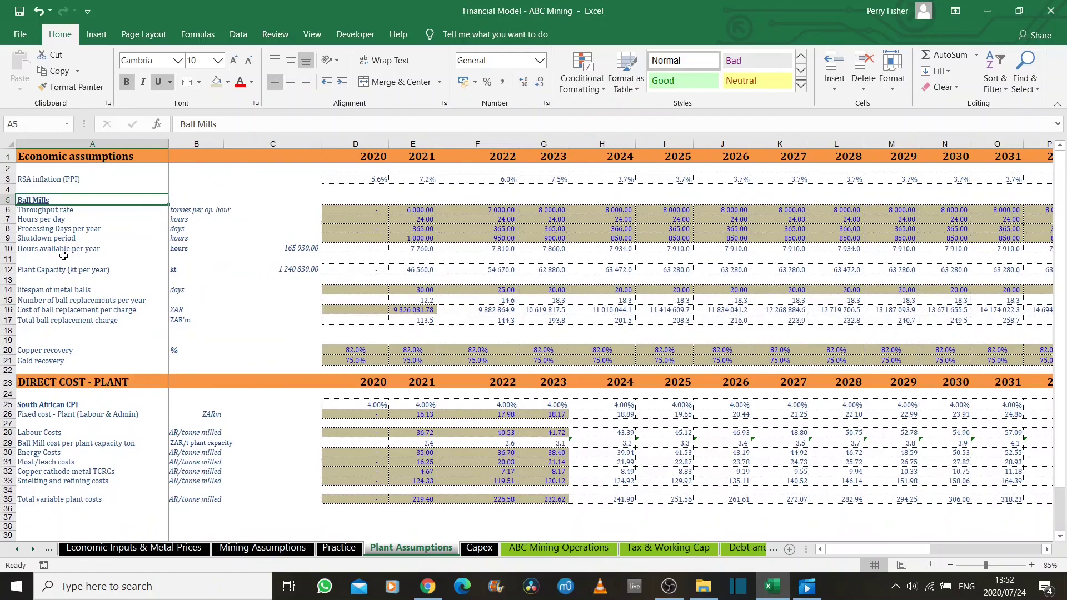
left_click(59, 251)
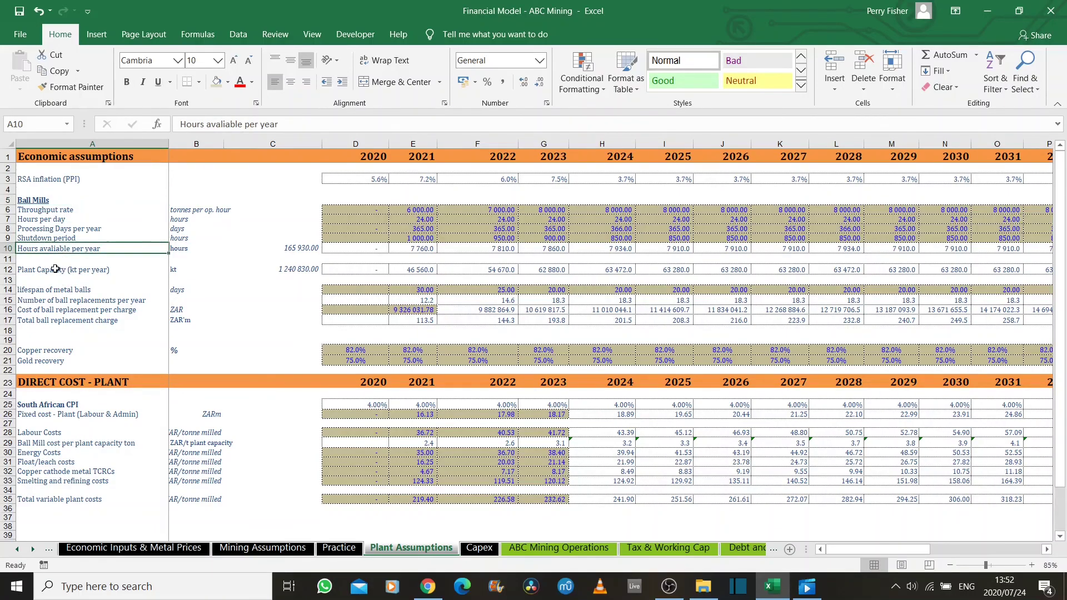
left_click(55, 270)
scroll(78, 352, "down", 3)
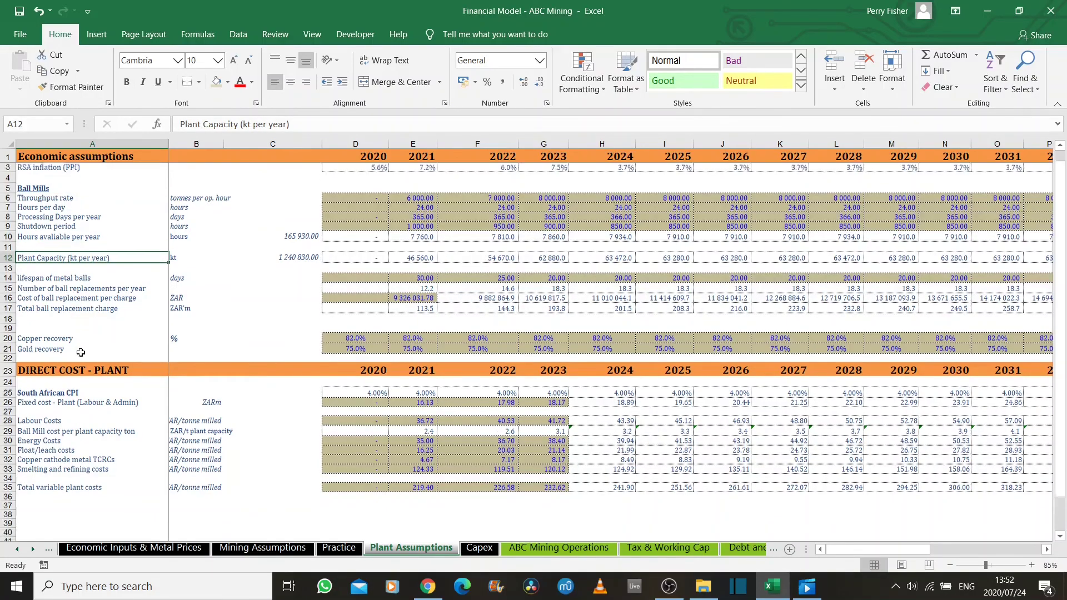
scroll(86, 346, "up", 3)
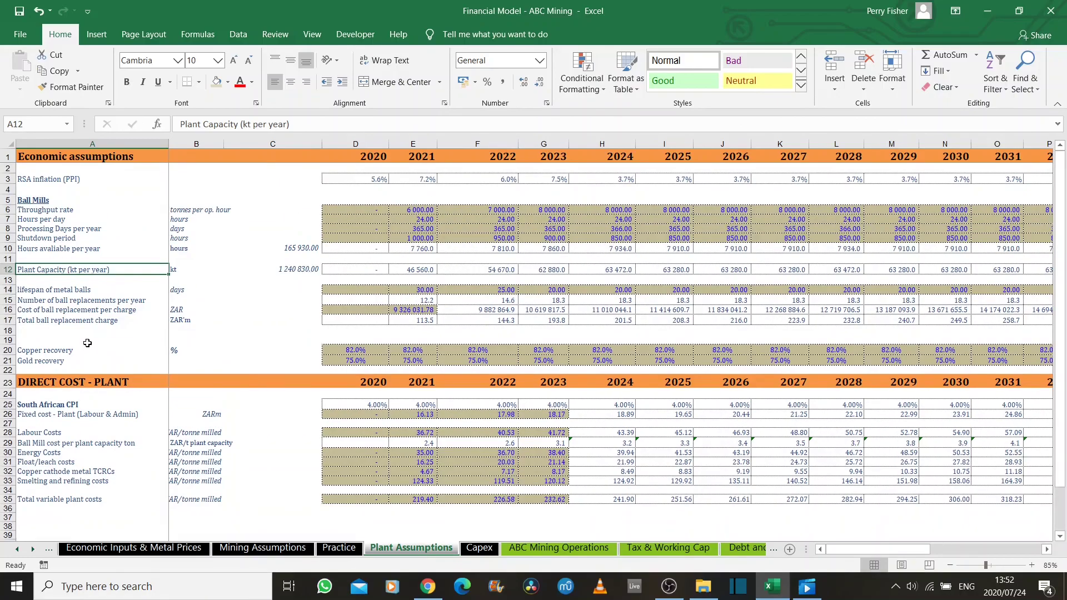
left_click(520, 548)
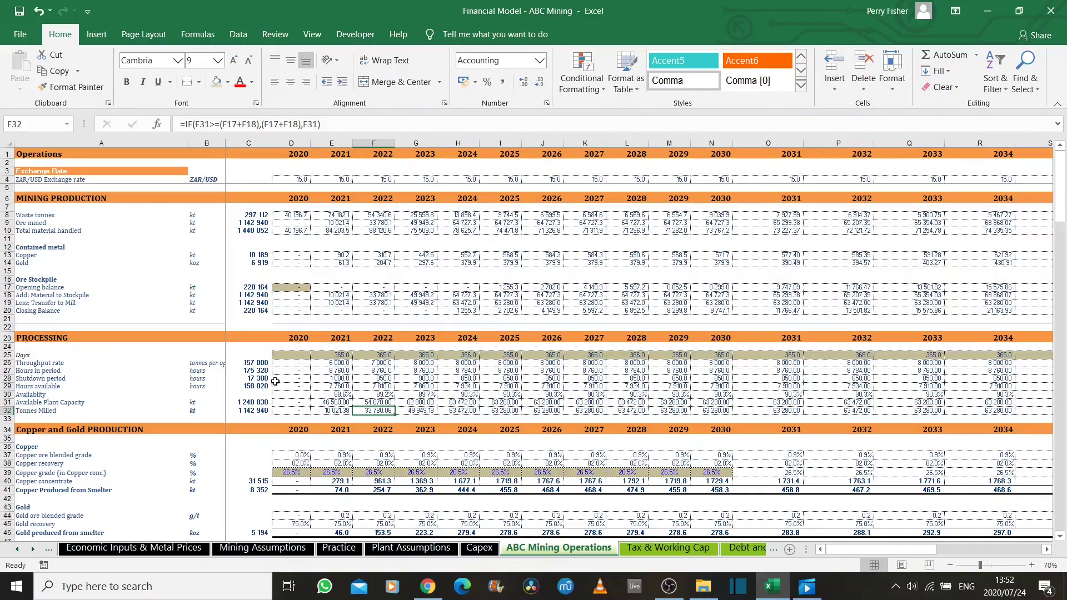